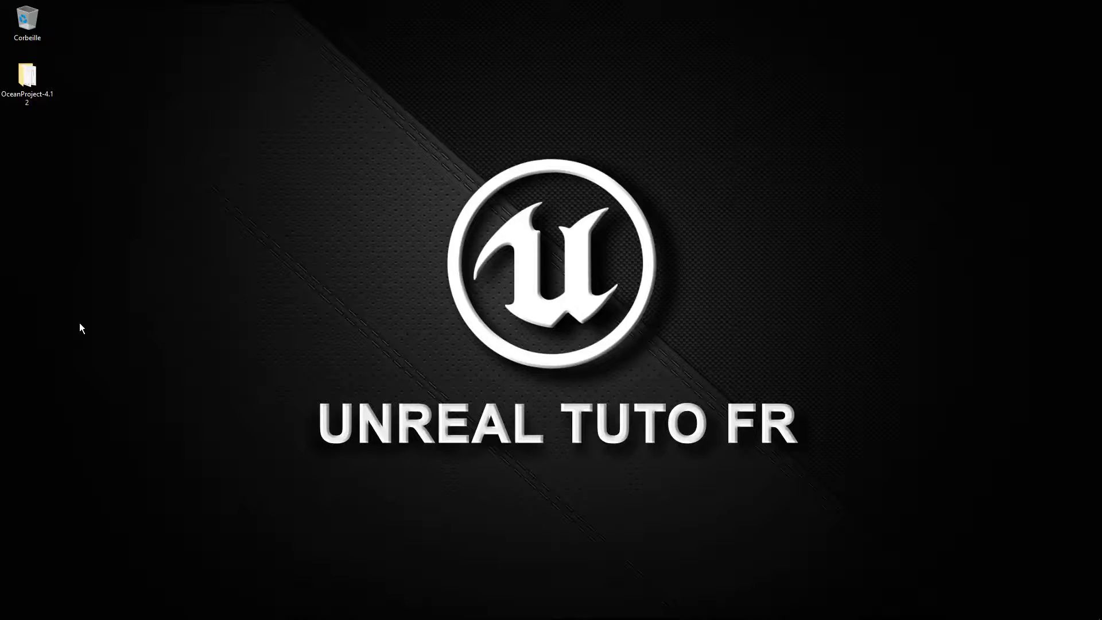
Launch the OceanProject-4.12 project from the desktop so the dcSkyTestMap ocean level loads
{"action": "left_click", "coordinate": [25, 96]}
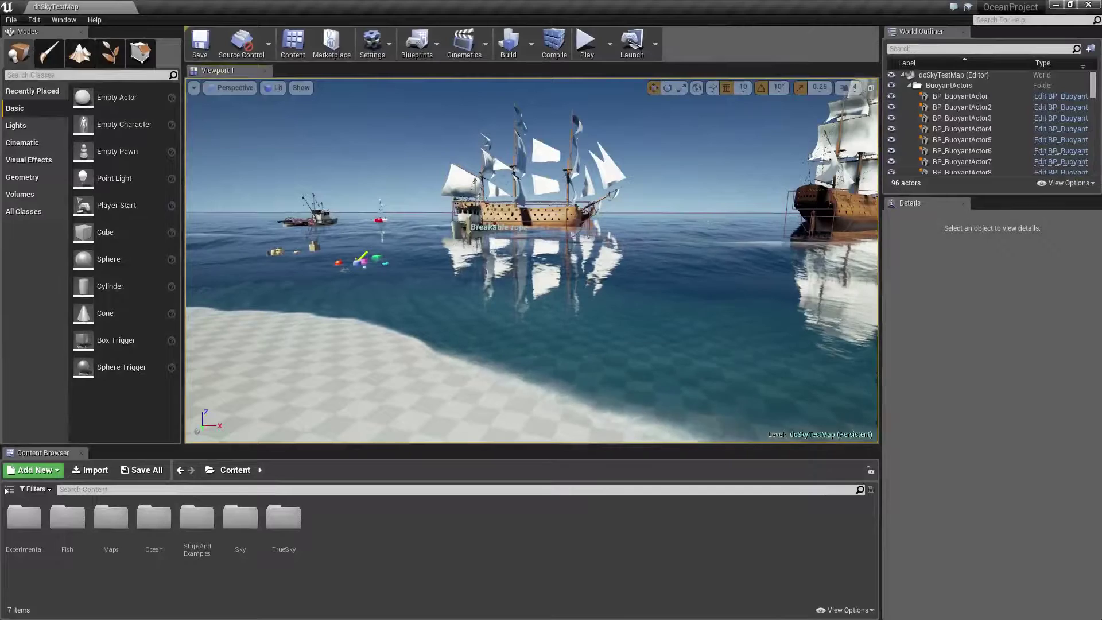
{"action": "left_click_drag", "start_coordinate": [367, 345], "coordinate": [406, 334]}
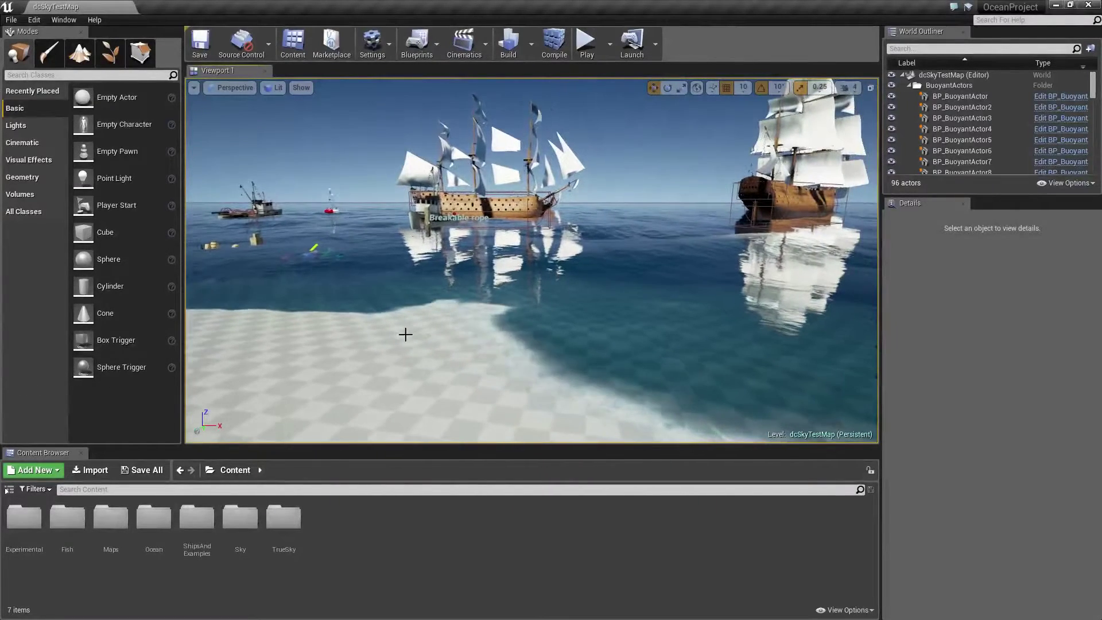
{"action": "left_click", "coordinate": [593, 252]}
{"action": "right_click_drag", "start_coordinate": [593, 253], "coordinate": [609, 299]}
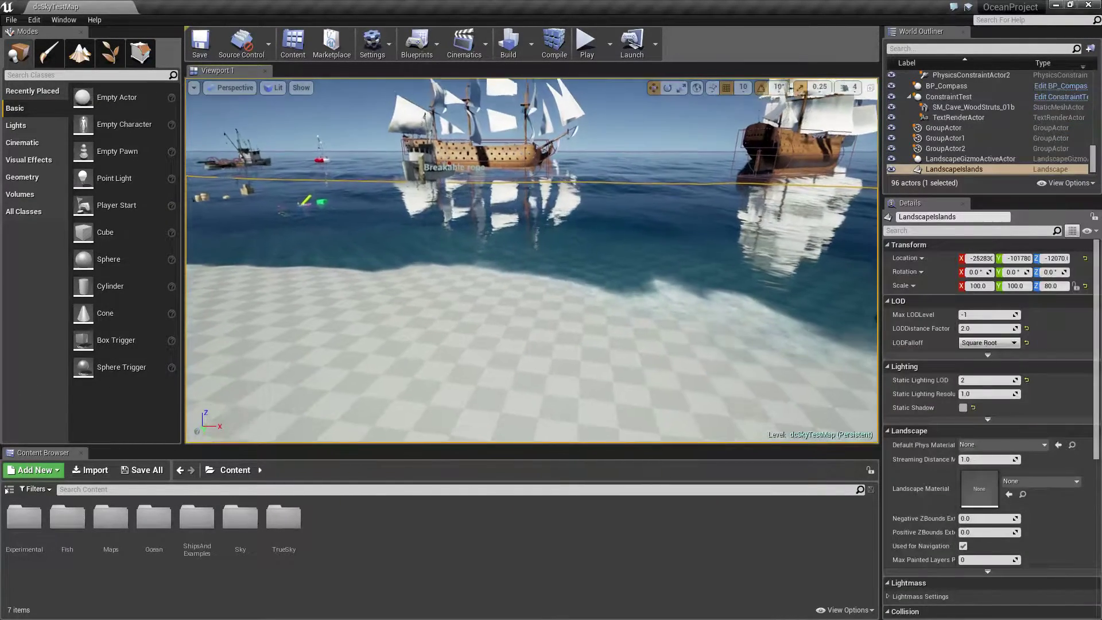
{"action": "left_click", "coordinate": [593, 252]}
{"action": "right_click_drag", "start_coordinate": [593, 252], "coordinate": [562, 226]}
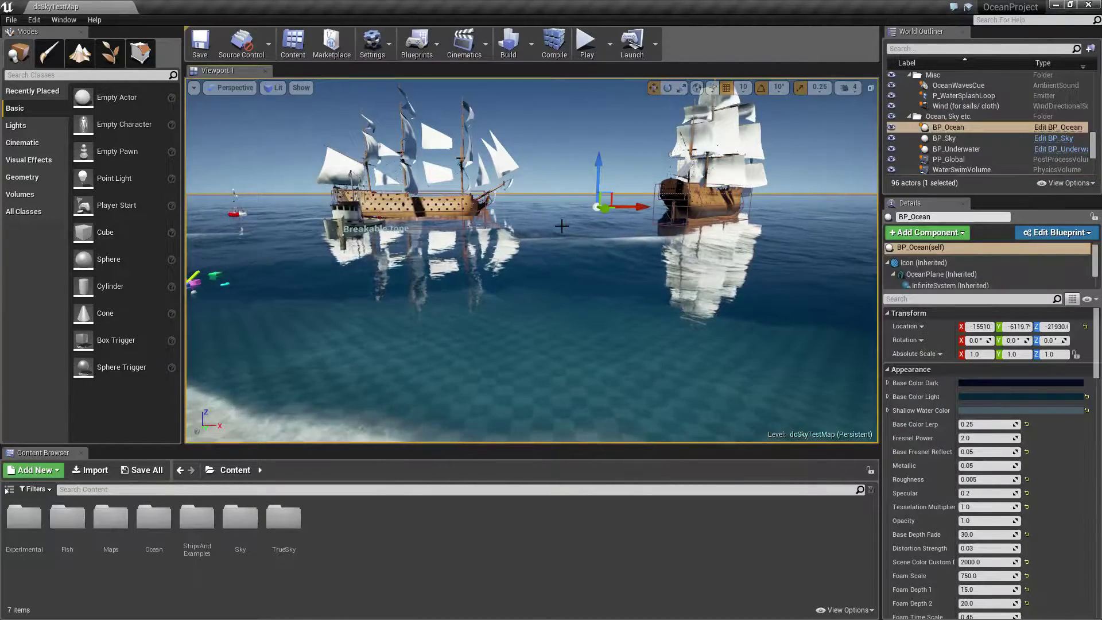
{"action": "right_click_drag", "start_coordinate": [562, 226], "coordinate": [564, 263]}
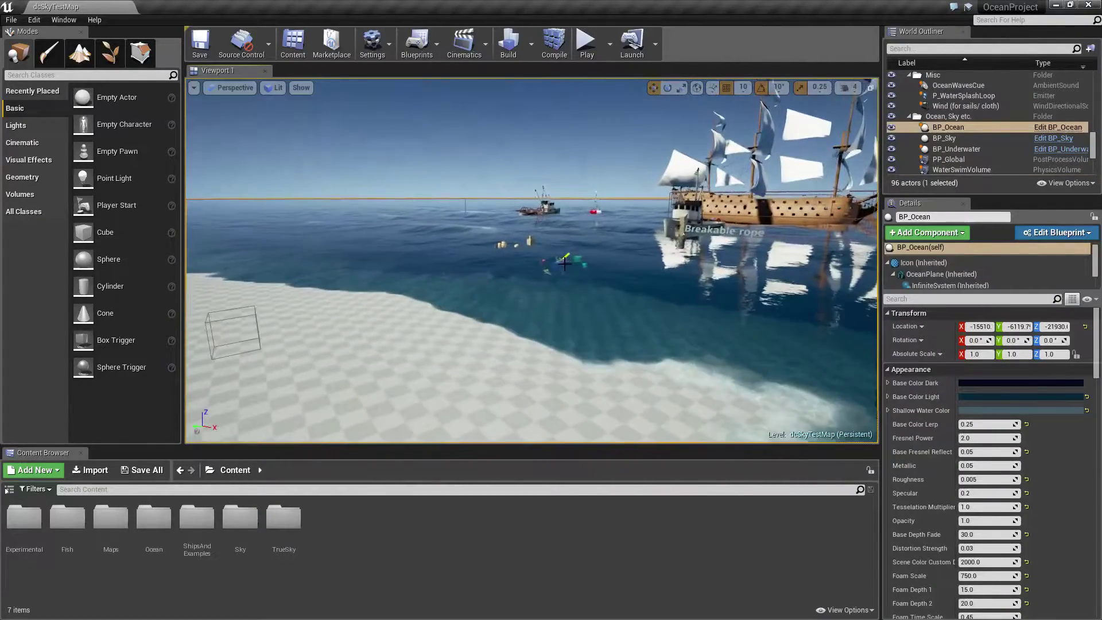
{"action": "key", "text": "Escape"}
{"action": "scroll", "coordinate": [564, 263], "scroll_direction": "up", "scroll_amount": 5}
{"action": "scroll", "coordinate": [564, 263], "scroll_direction": "up", "scroll_amount": 3}
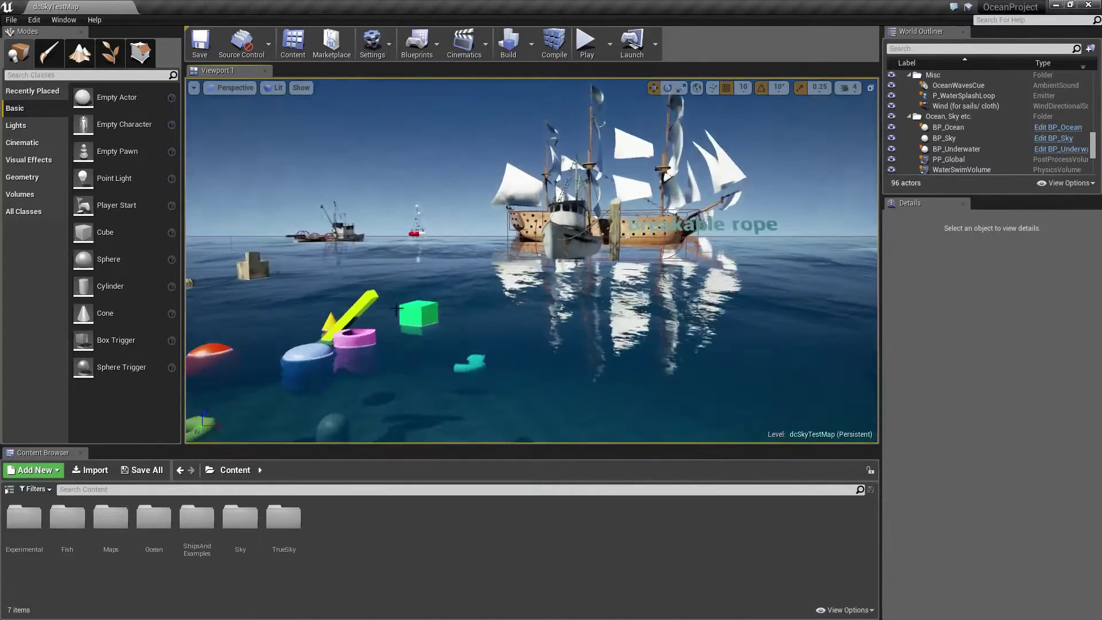
{"action": "right_click_drag", "start_coordinate": [393, 300], "coordinate": [392, 300]}
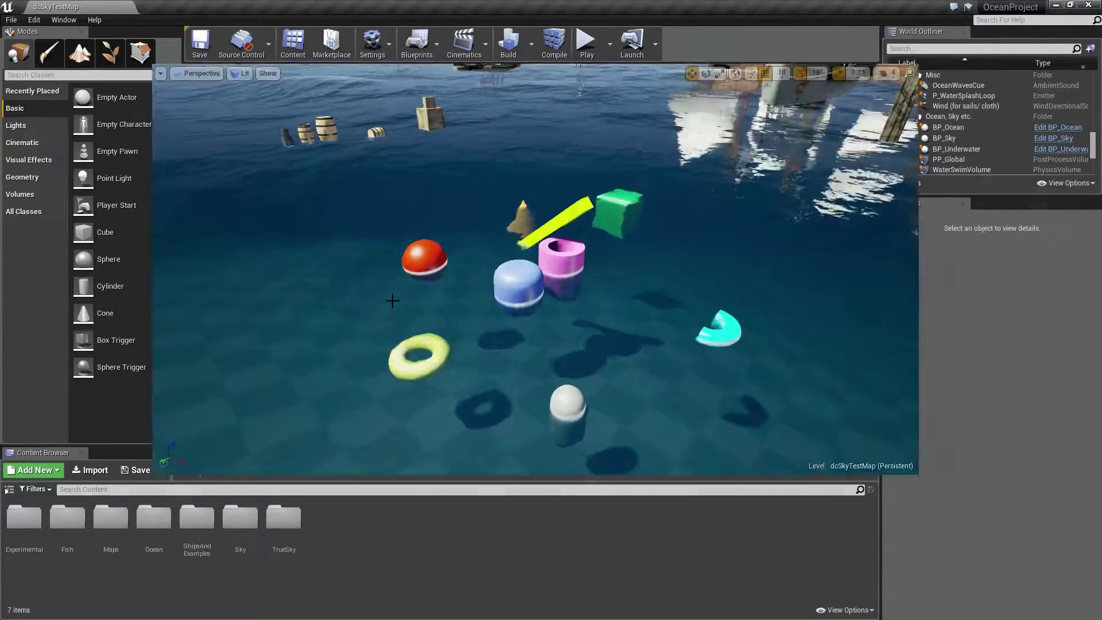
{"action": "key", "text": "F11"}
{"action": "right_click_drag", "start_coordinate": [392, 301], "coordinate": [402, 316]}
{"action": "key", "text": "F11"}
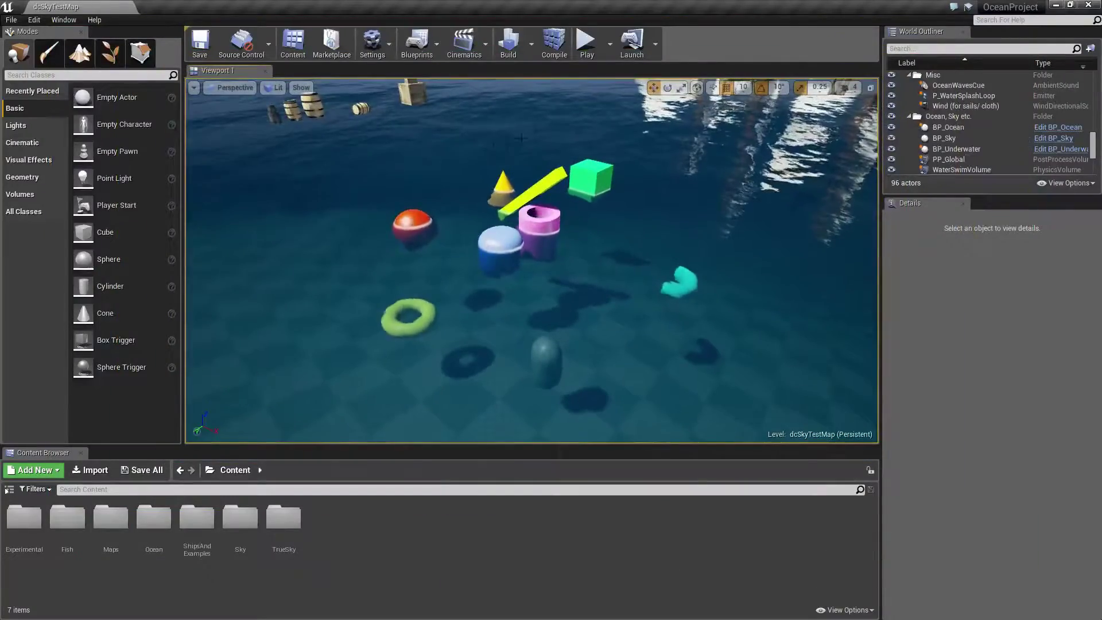
{"action": "left_click", "coordinate": [611, 46]}
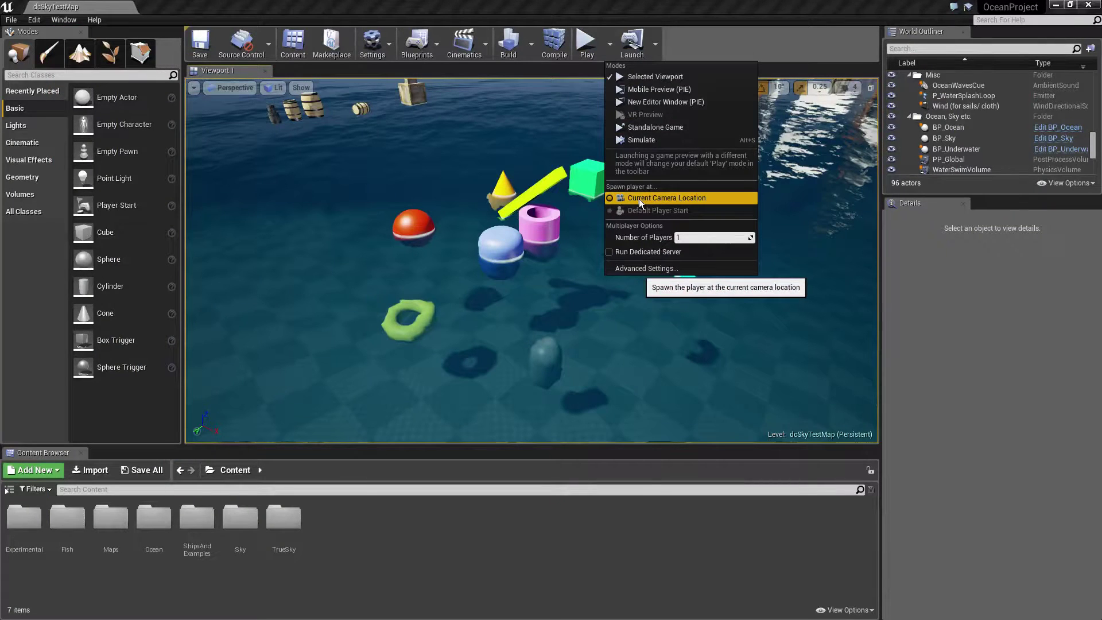
{"action": "left_click", "coordinate": [639, 199]}
{"action": "left_click", "coordinate": [428, 47]}
{"action": "mouse_move", "coordinate": [477, 171]}
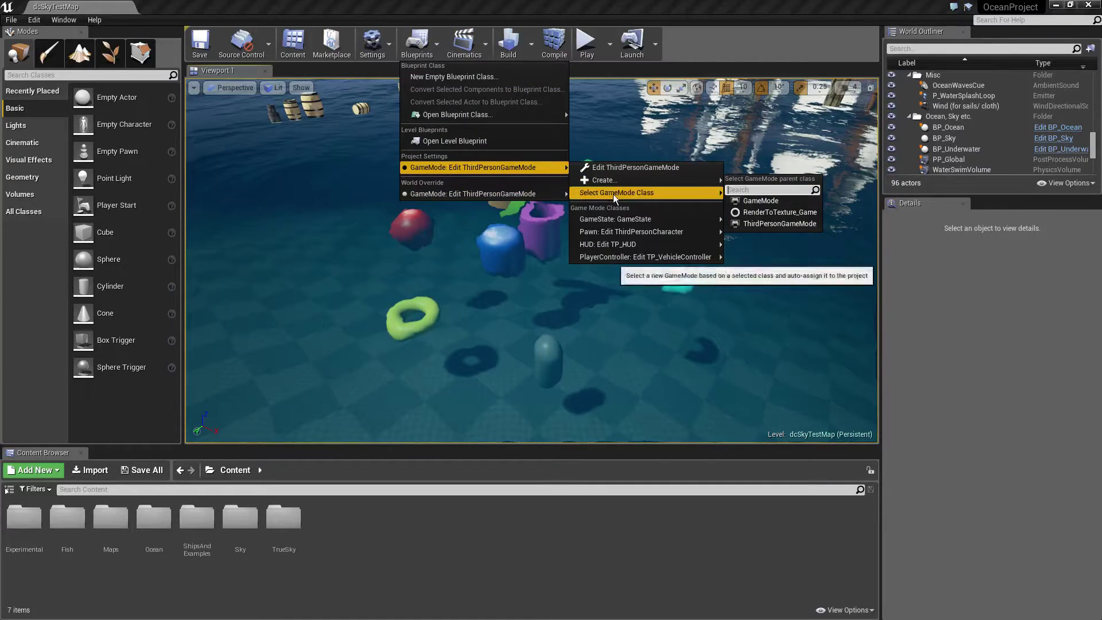
{"action": "left_click", "coordinate": [776, 212]}
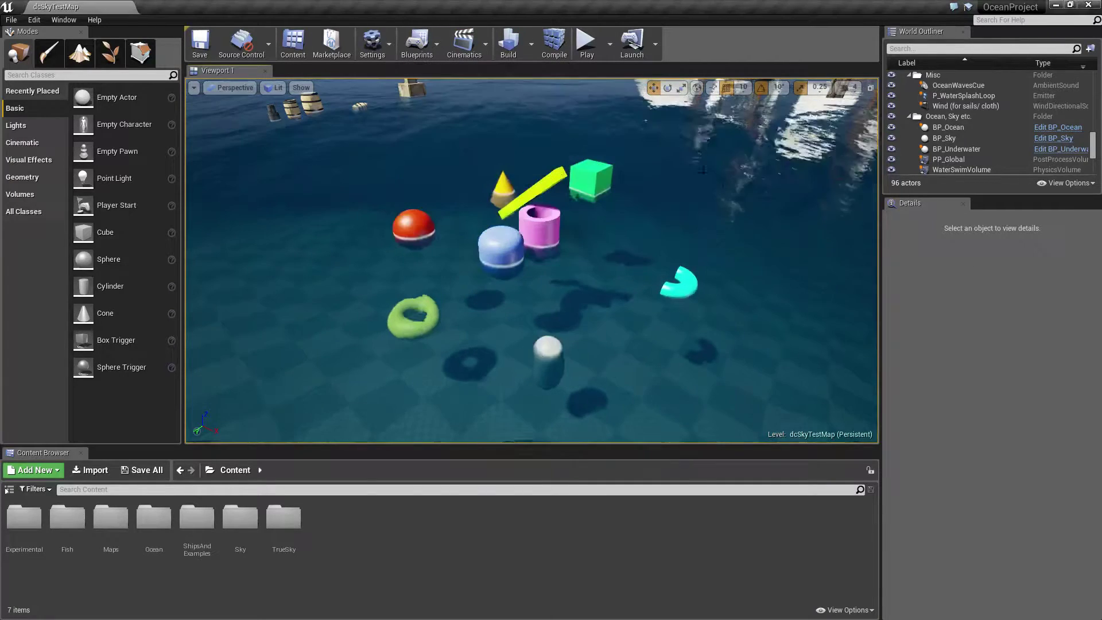
{"action": "left_click", "coordinate": [587, 48]}
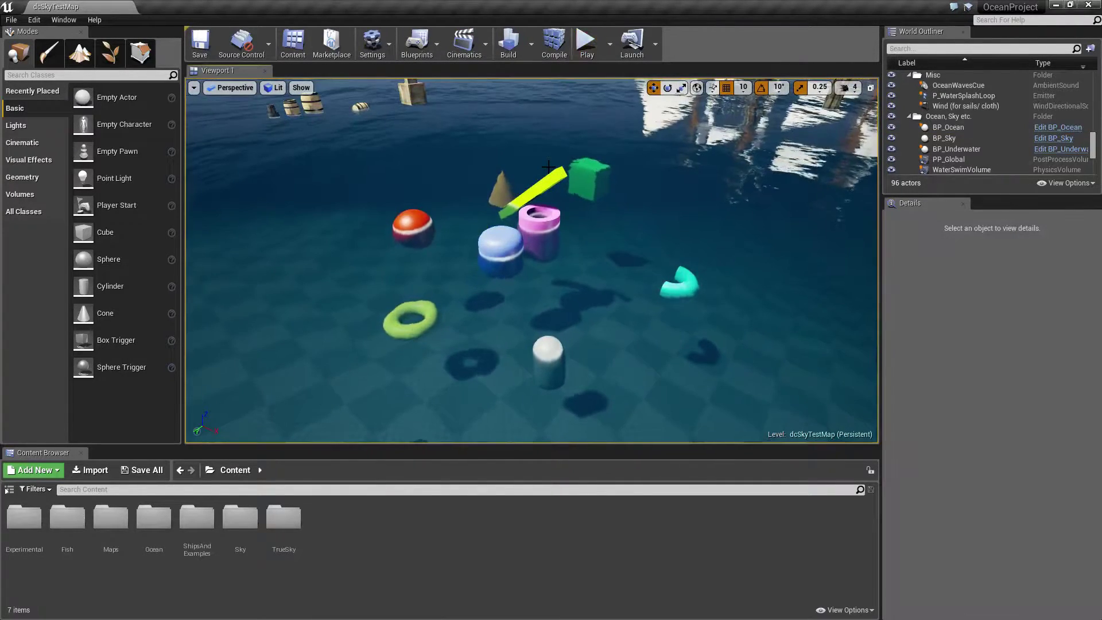
{"action": "key", "text": "F11"}
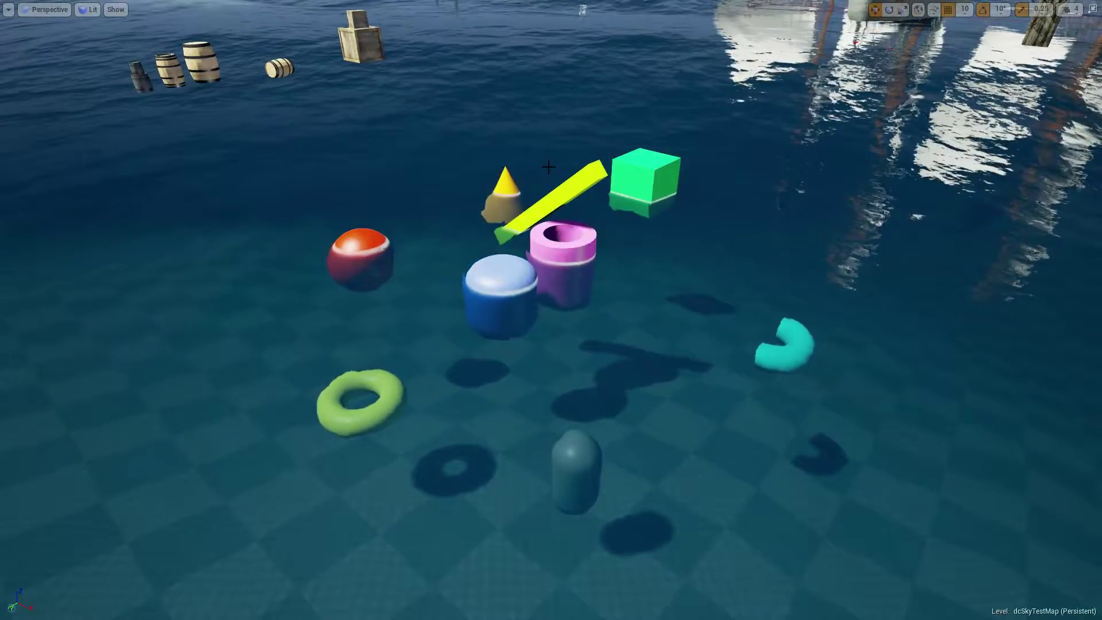
{"action": "key", "text": "alt+p"}
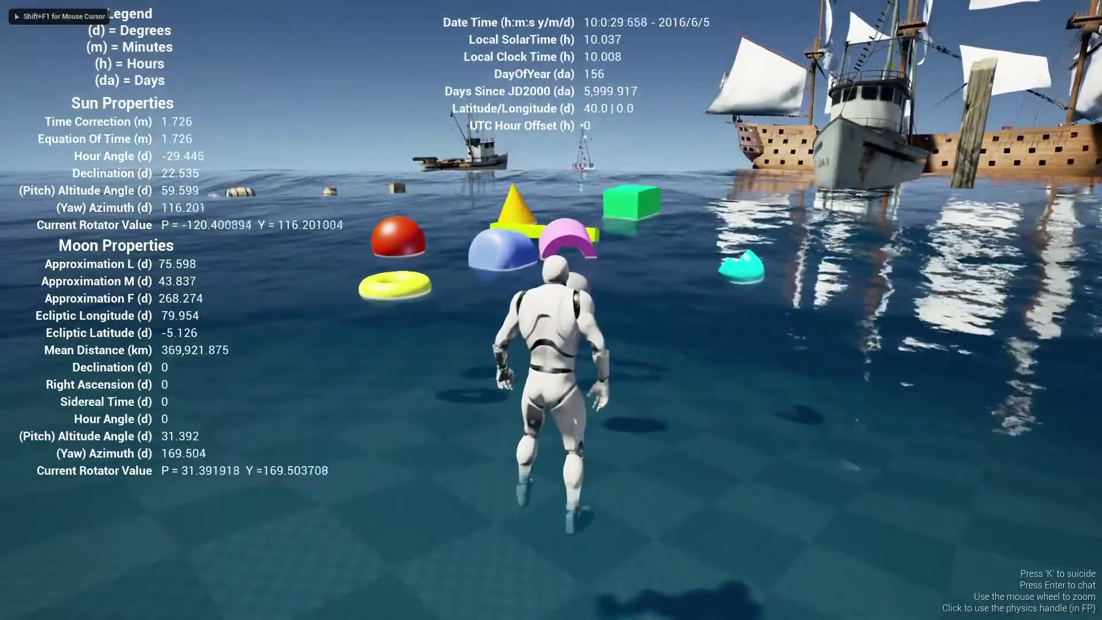
{"action": "key", "text": "Escape"}
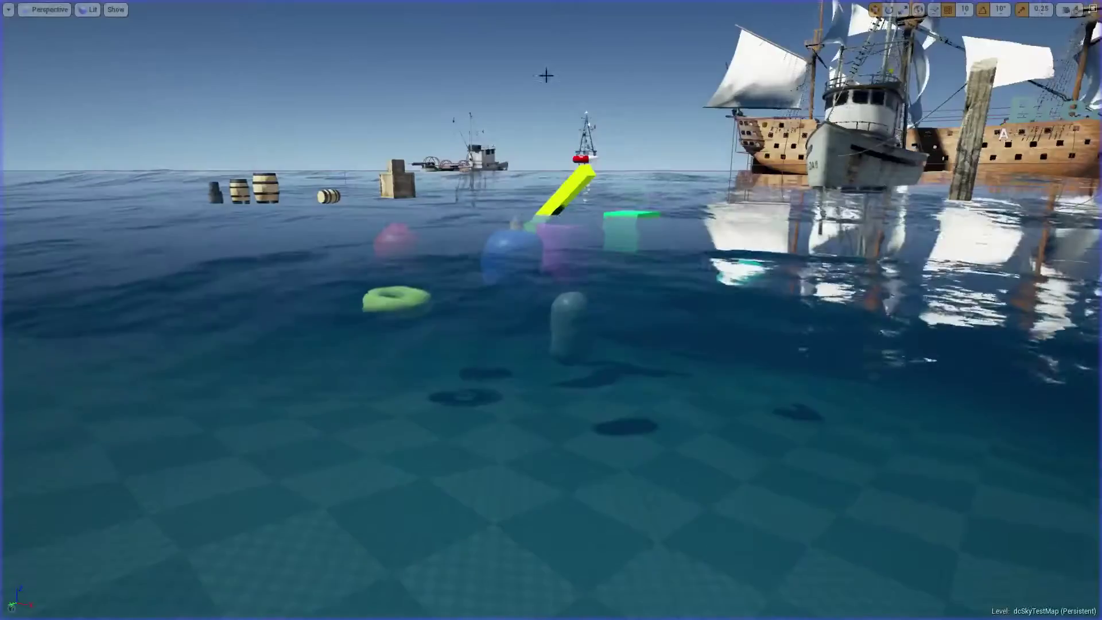
{"action": "key", "text": "F11"}
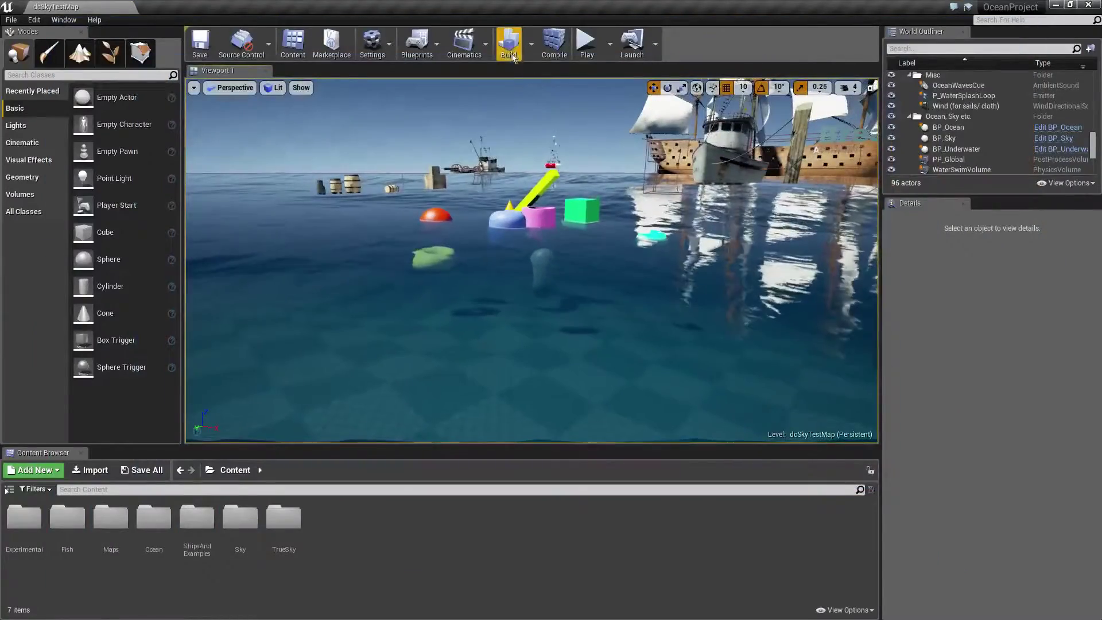
{"action": "left_click", "coordinate": [439, 51]}
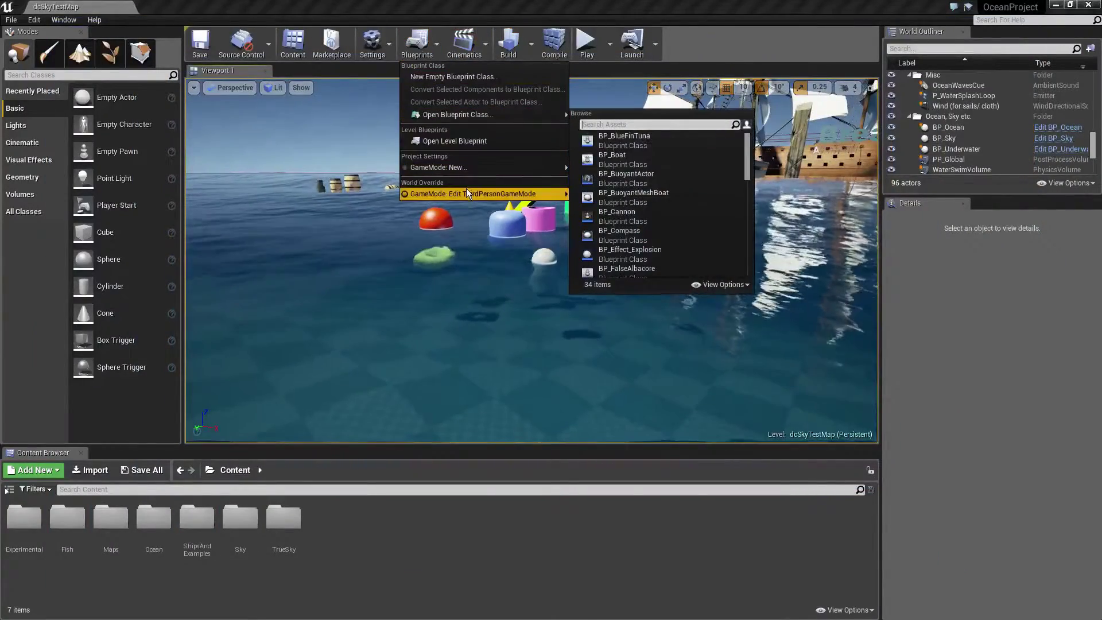
Set the level's World Override GameMode class to None
{"action": "mouse_move", "coordinate": [471, 193]}
{"action": "mouse_move", "coordinate": [610, 220]}
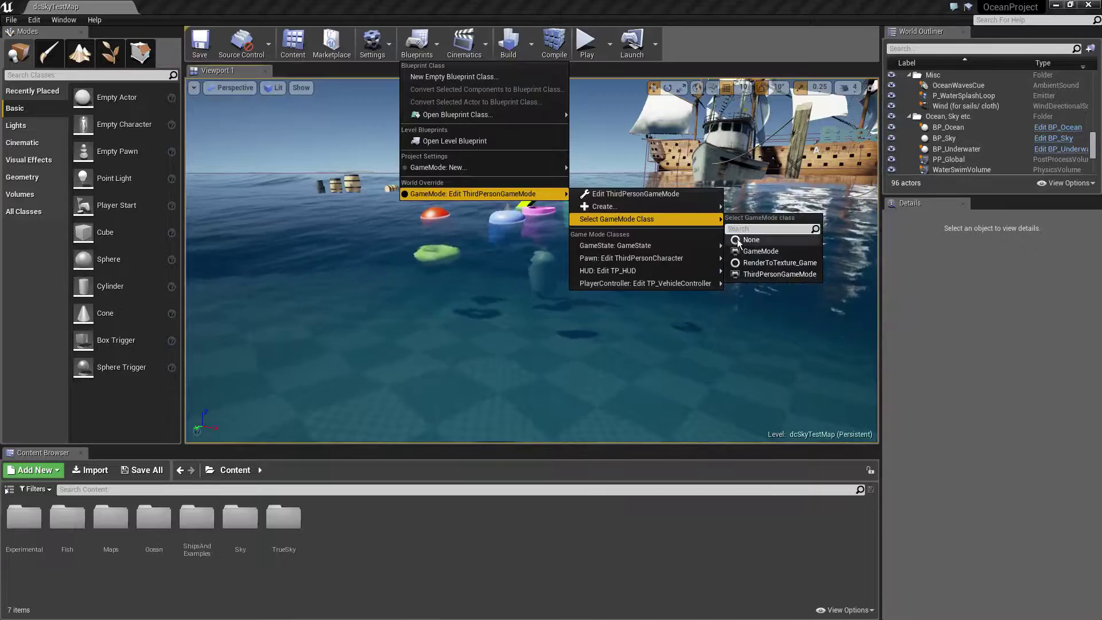
{"action": "left_click", "coordinate": [759, 227]}
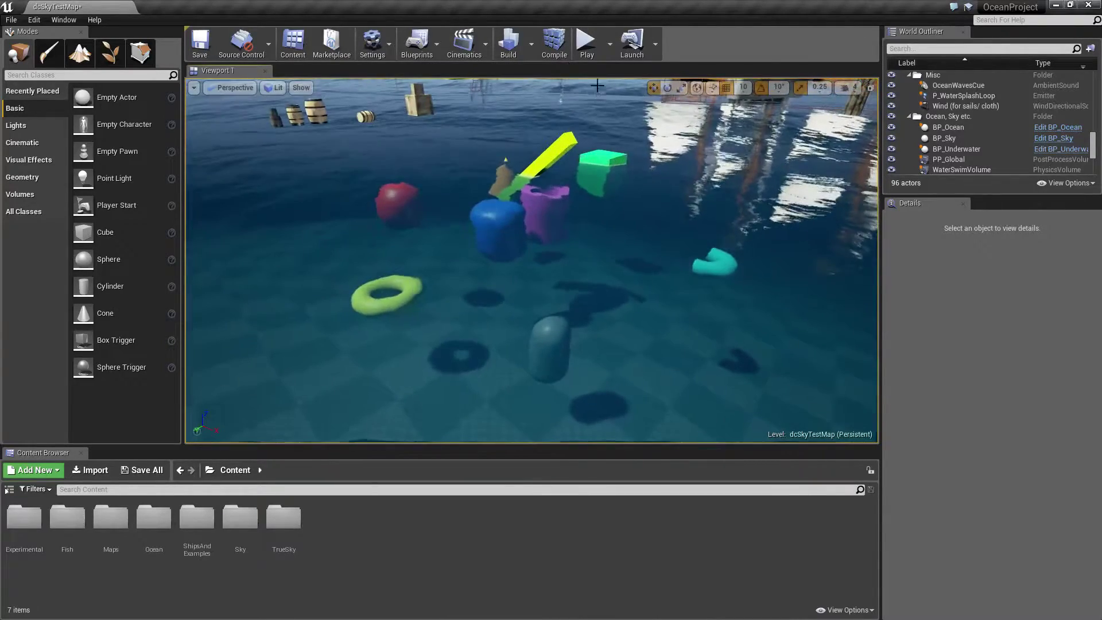
Play-test the ocean level fullscreen, then select BP_Ocean in the World Outliner
{"action": "left_click", "coordinate": [587, 49]}
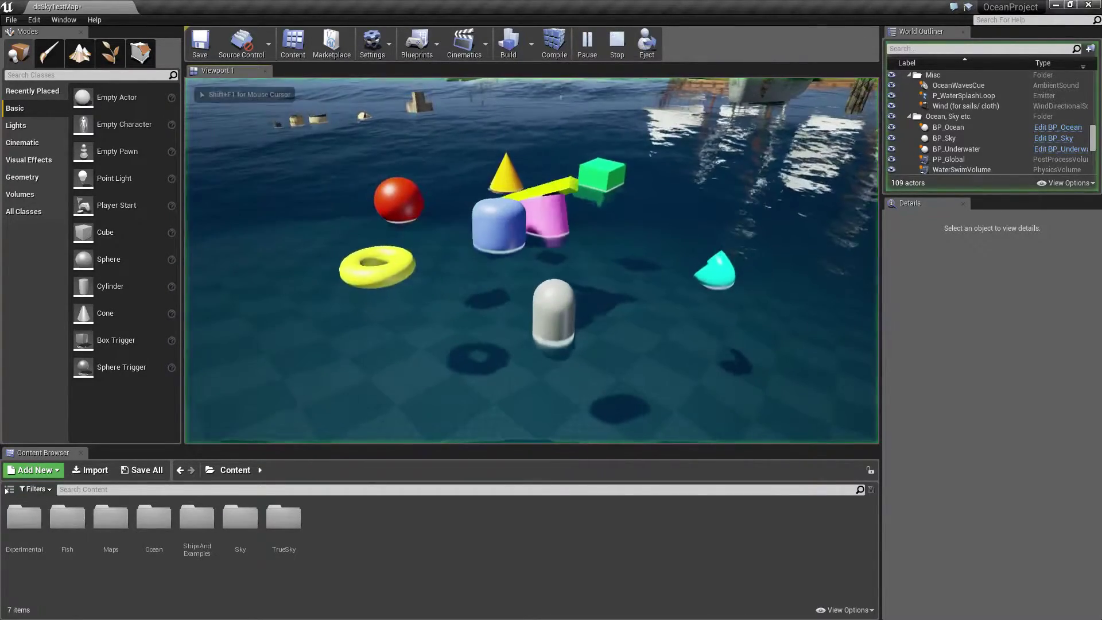
{"action": "key", "text": "F11"}
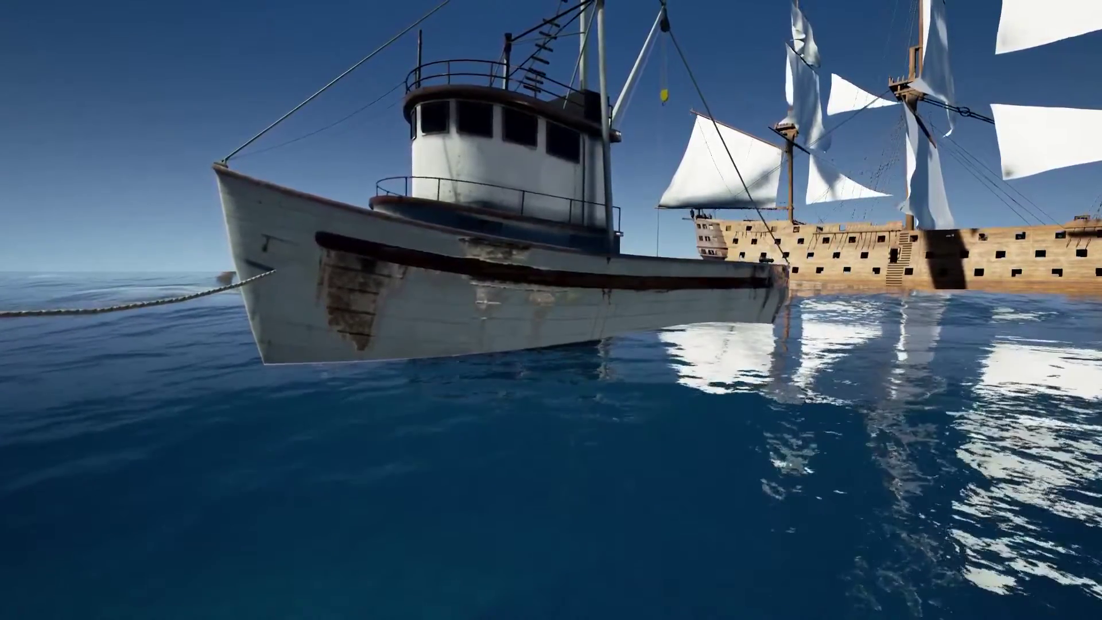
{"action": "key", "text": "F11"}
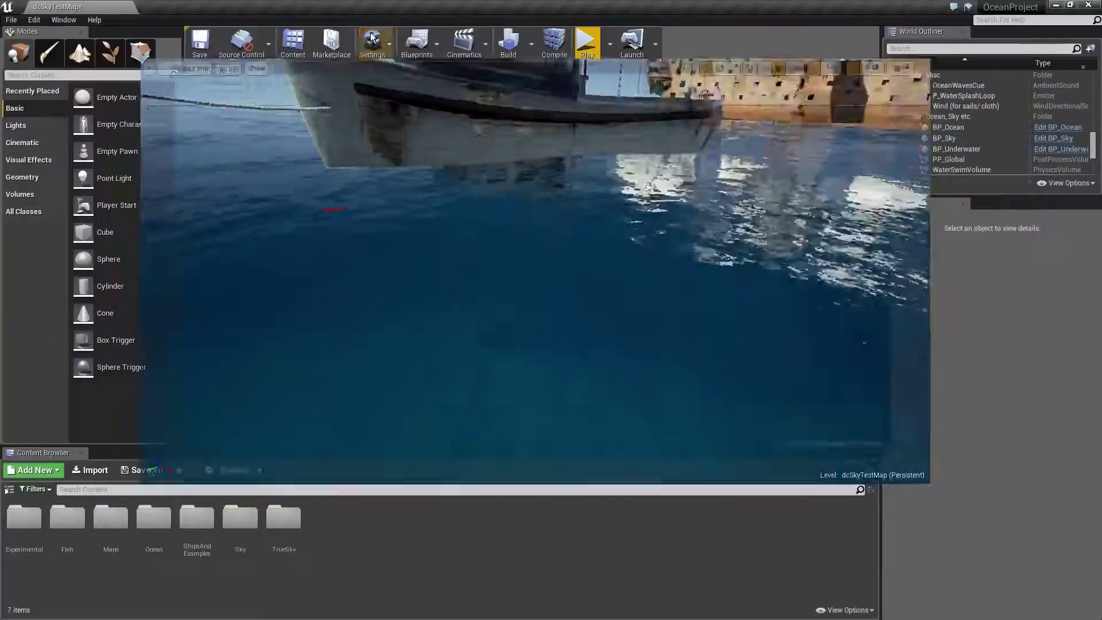
{"action": "left_click", "coordinate": [949, 127]}
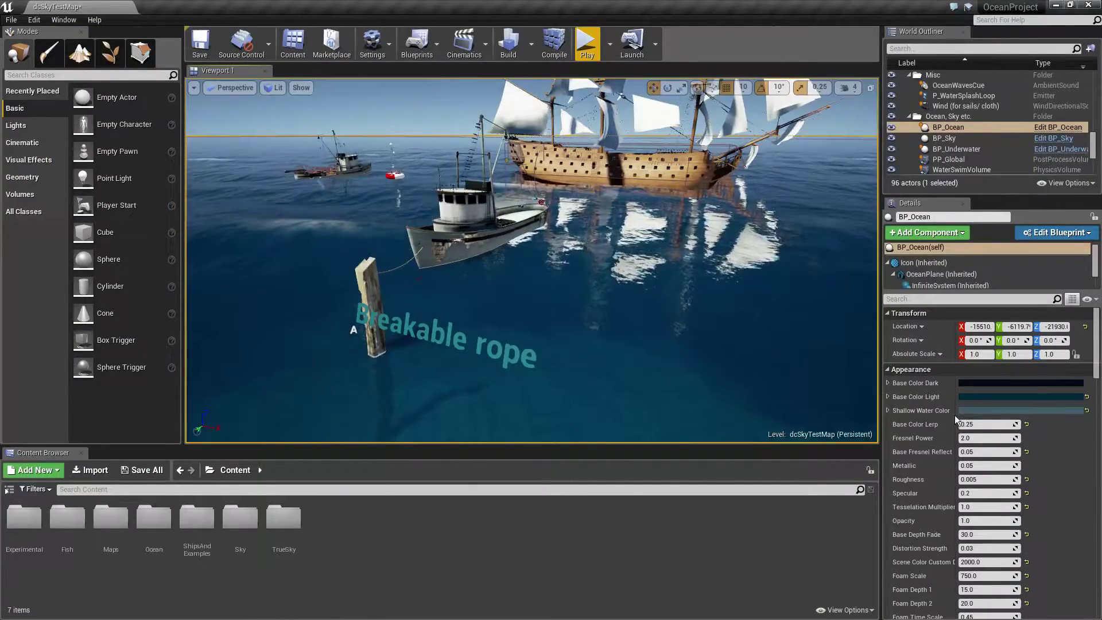
Scroll to BP_Ocean's Ocean Shader setting and try the Ocean Old shader
{"action": "scroll", "coordinate": [962, 387], "scroll_direction": "down", "scroll_amount": 1}
{"action": "scroll", "coordinate": [952, 367], "scroll_direction": "down", "scroll_amount": 3}
{"action": "scroll", "coordinate": [952, 367], "scroll_direction": "down", "scroll_amount": 4}
{"action": "scroll", "coordinate": [950, 371], "scroll_direction": "down", "scroll_amount": 3}
{"action": "scroll", "coordinate": [951, 375], "scroll_direction": "down", "scroll_amount": 3}
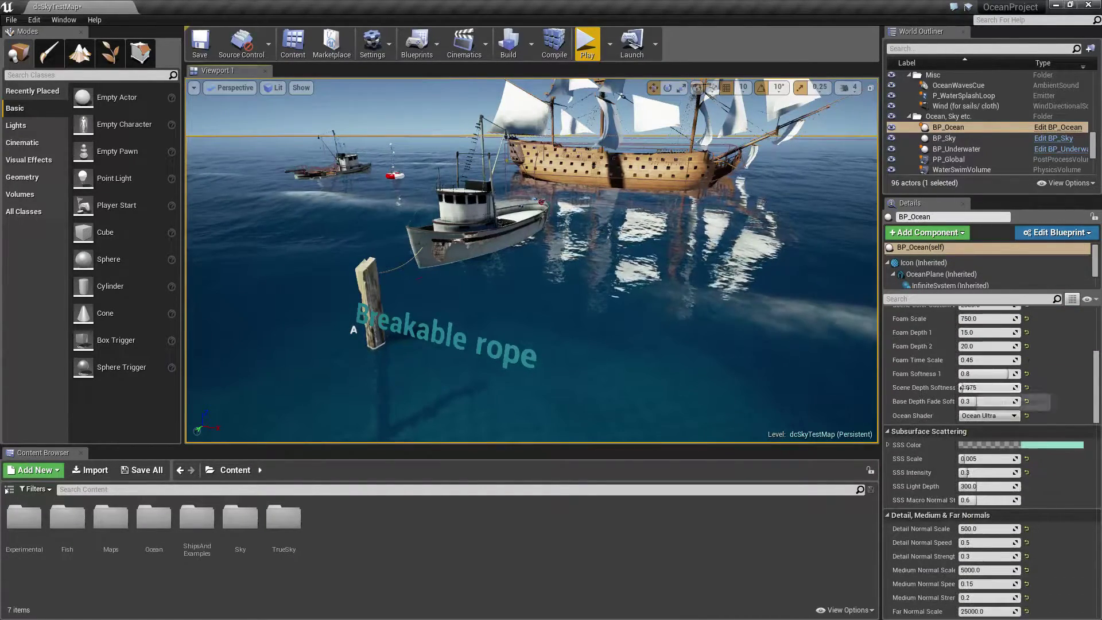
{"action": "left_click", "coordinate": [979, 417]}
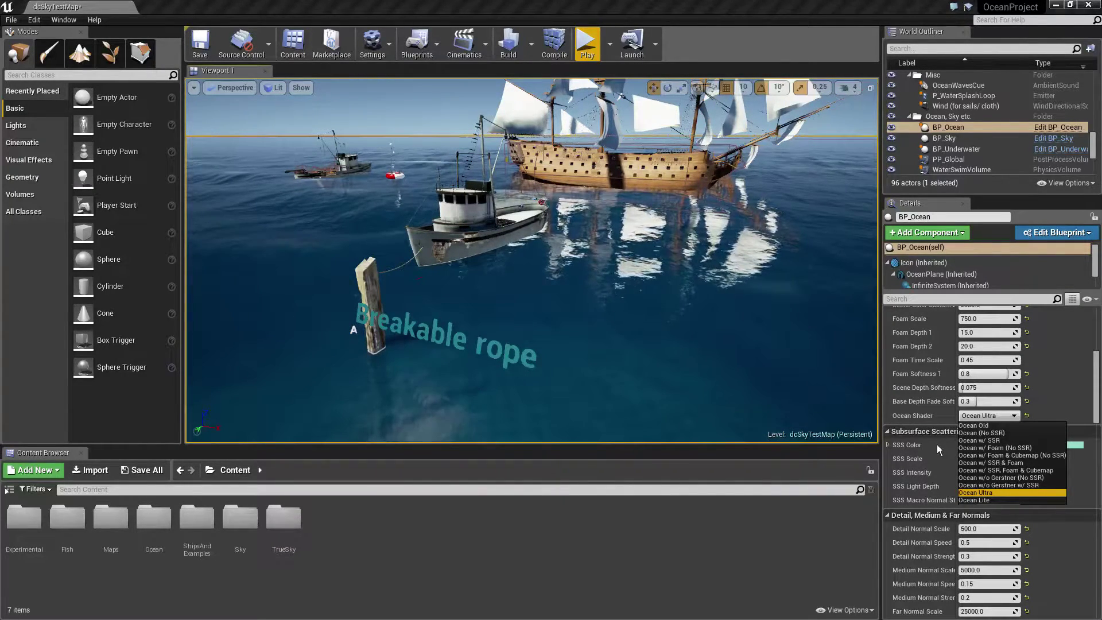
{"action": "left_click", "coordinate": [980, 426]}
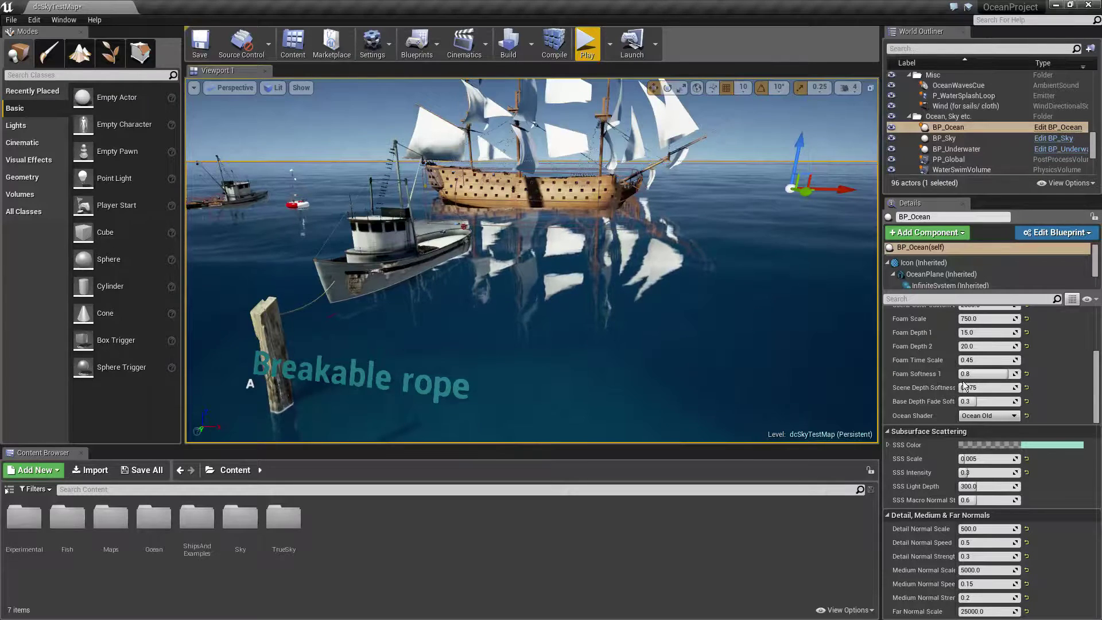
Try Ocean w/ SSR, then settle on the Ocean Ultra shader
{"action": "left_click", "coordinate": [981, 421]}
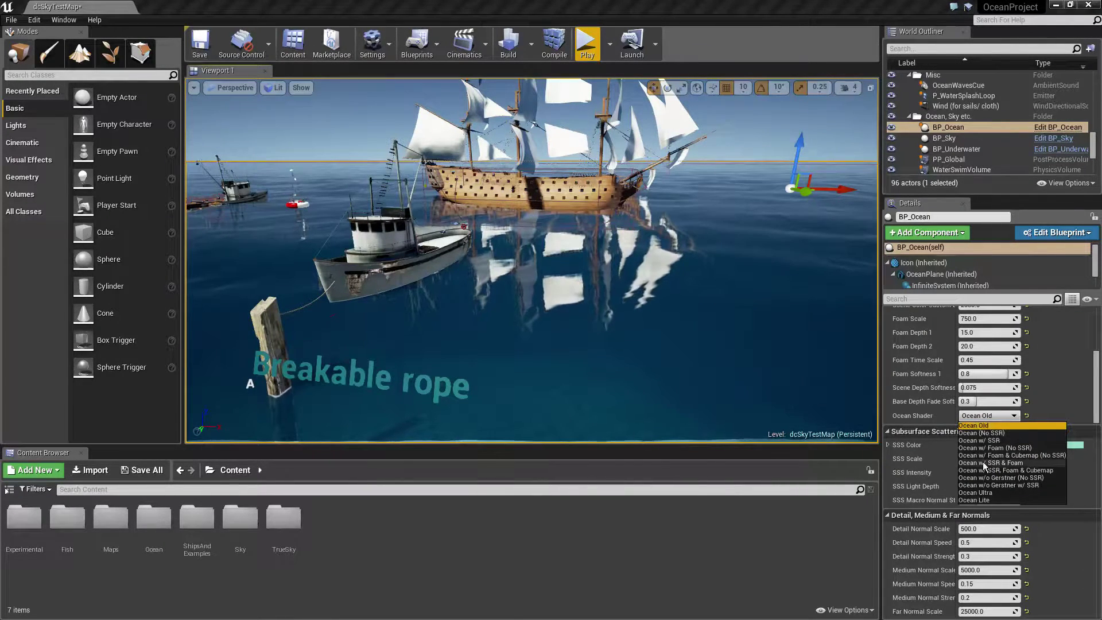
{"action": "left_click", "coordinate": [990, 440]}
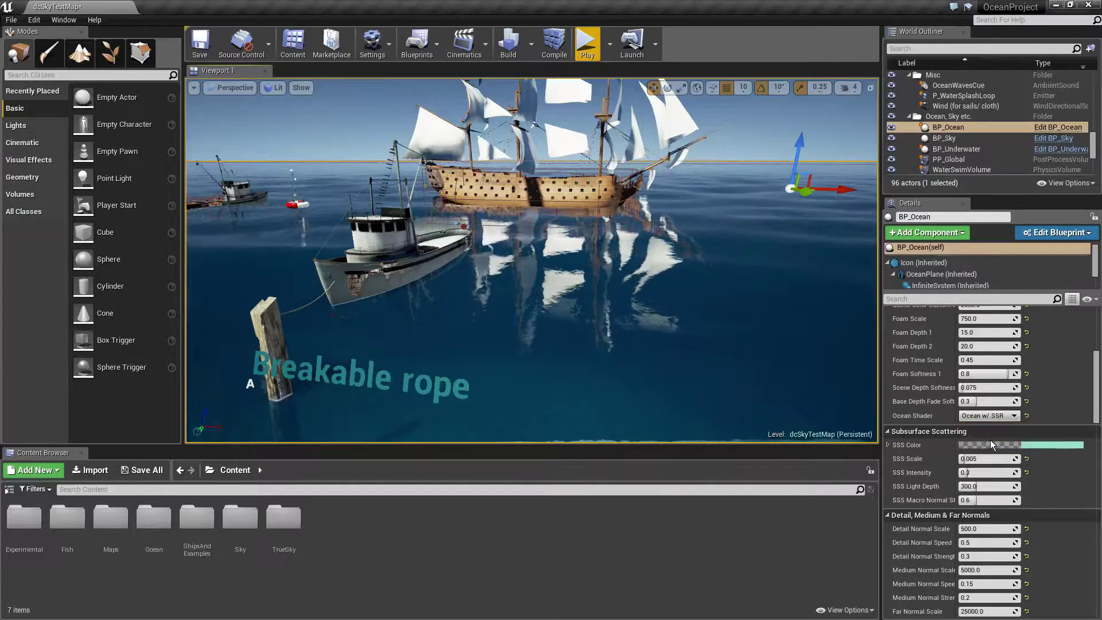
{"action": "left_click", "coordinate": [990, 417]}
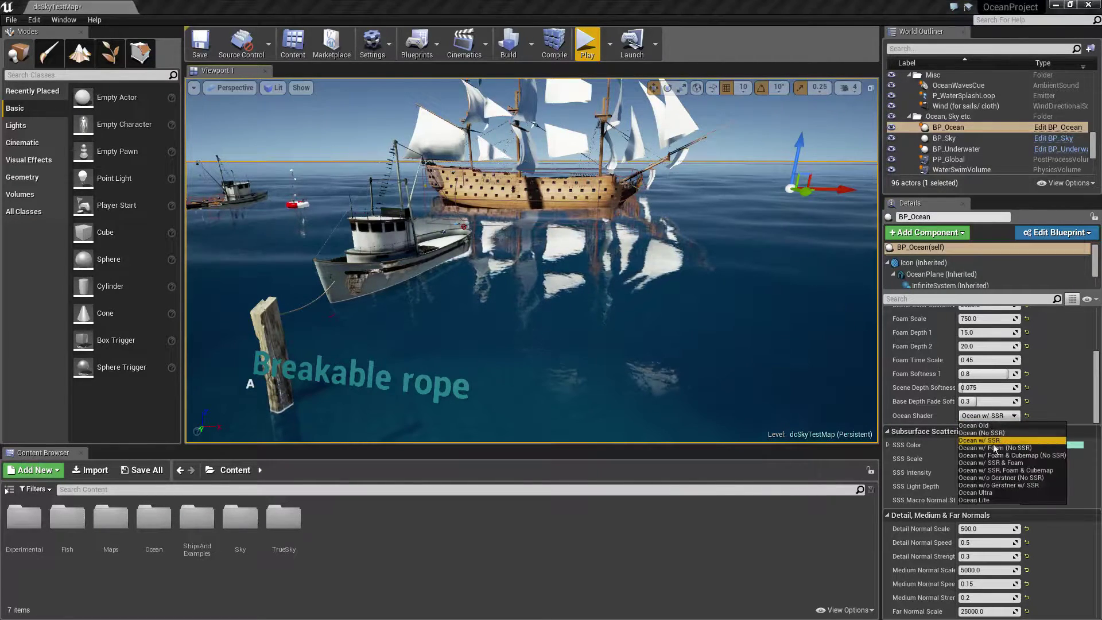
{"action": "left_click", "coordinate": [980, 494]}
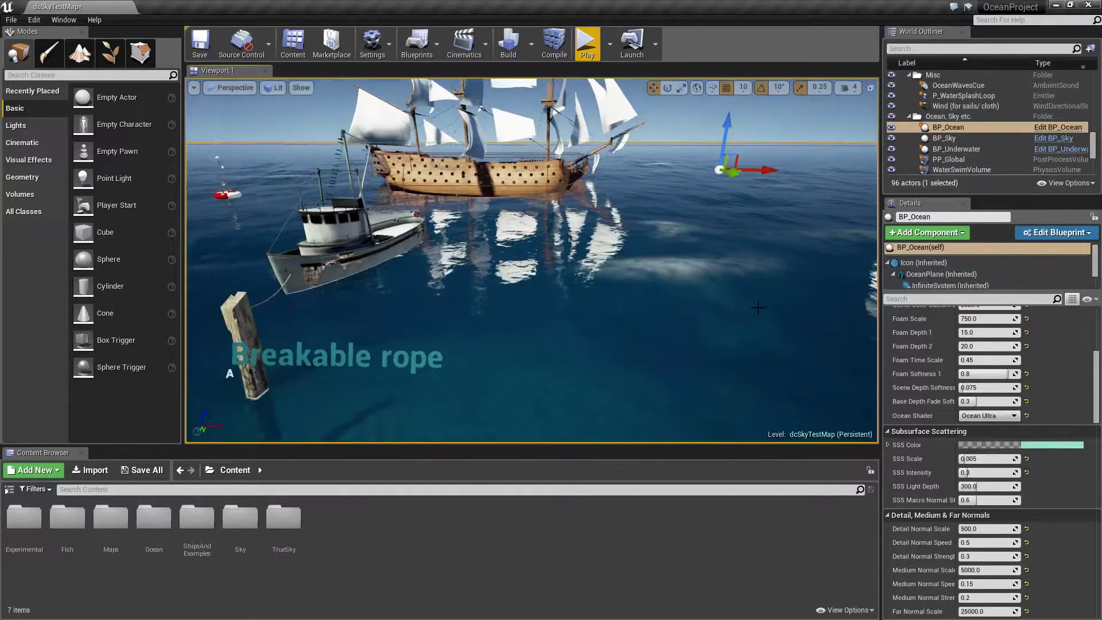
{"action": "scroll", "coordinate": [935, 419], "scroll_direction": "up", "scroll_amount": 3}
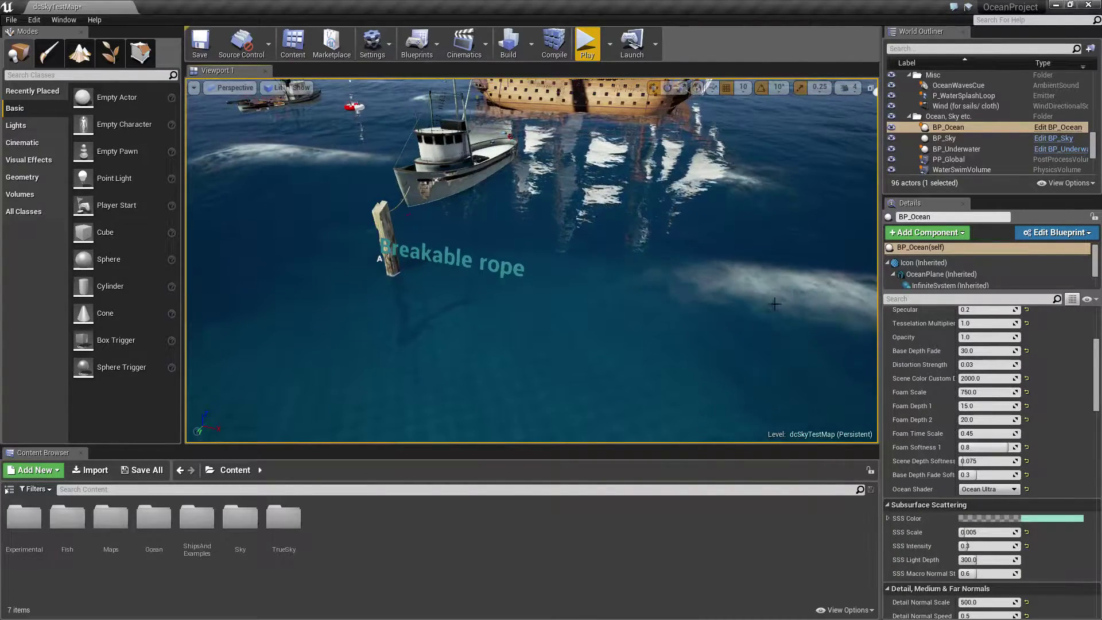
{"action": "mouse_move", "coordinate": [749, 286]}
{"action": "right_mouse_down"}
{"action": "mouse_move", "coordinate": [677, 270]}
{"action": "mouse_move", "coordinate": [714, 297]}
{"action": "mouse_move", "coordinate": [649, 308]}
{"action": "mouse_move", "coordinate": [604, 280]}
{"action": "right_mouse_up"}
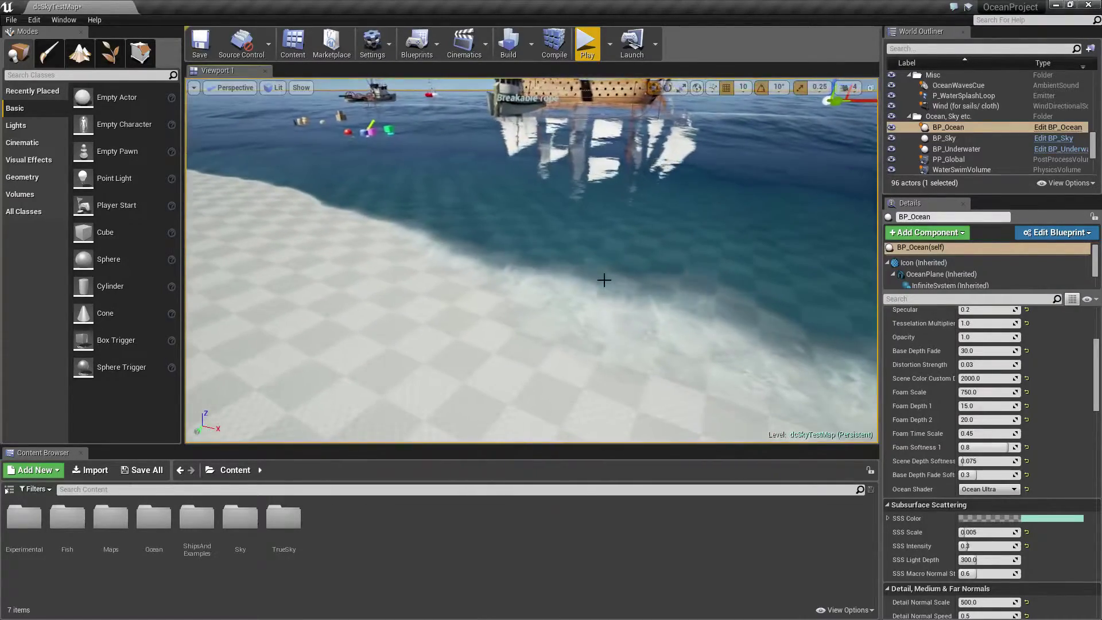
{"action": "right_click", "coordinate": [609, 271]}
{"action": "left_click", "coordinate": [546, 290]}
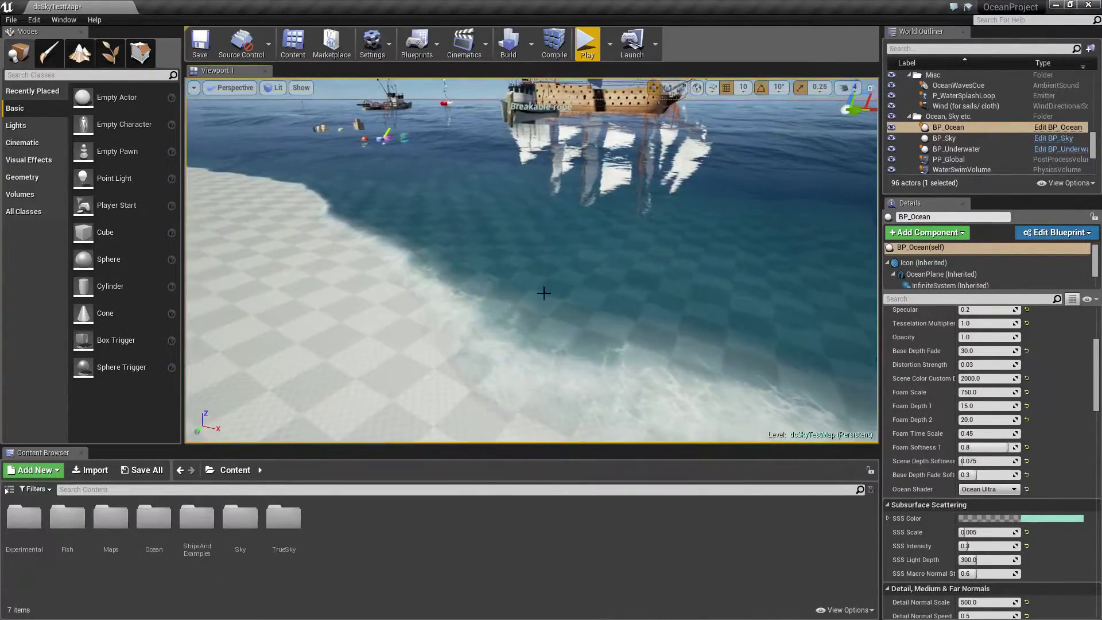
{"action": "key", "text": "F11"}
{"action": "right_click_drag", "start_coordinate": [544, 293], "coordinate": [549, 296]}
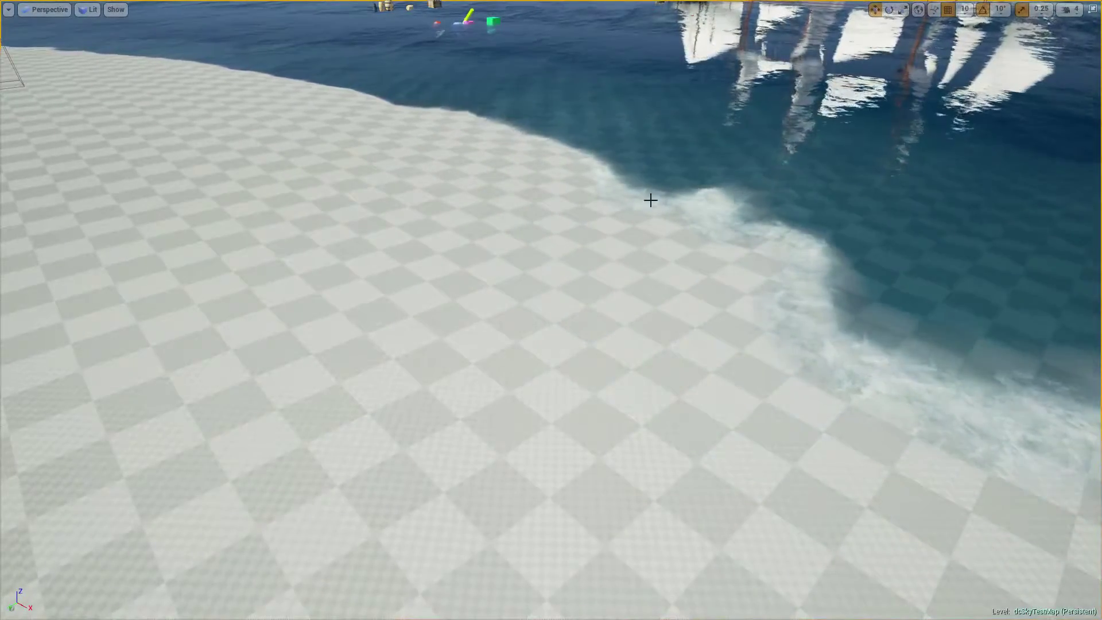
{"action": "key", "text": "F11"}
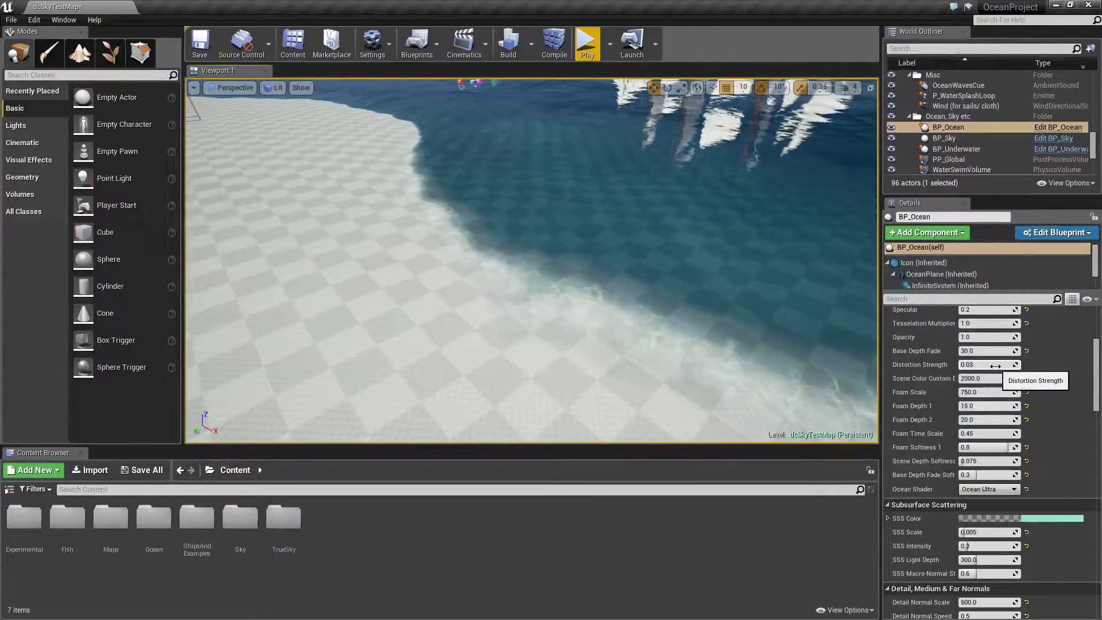
{"action": "scroll", "coordinate": [985, 371], "scroll_direction": "up", "scroll_amount": 2}
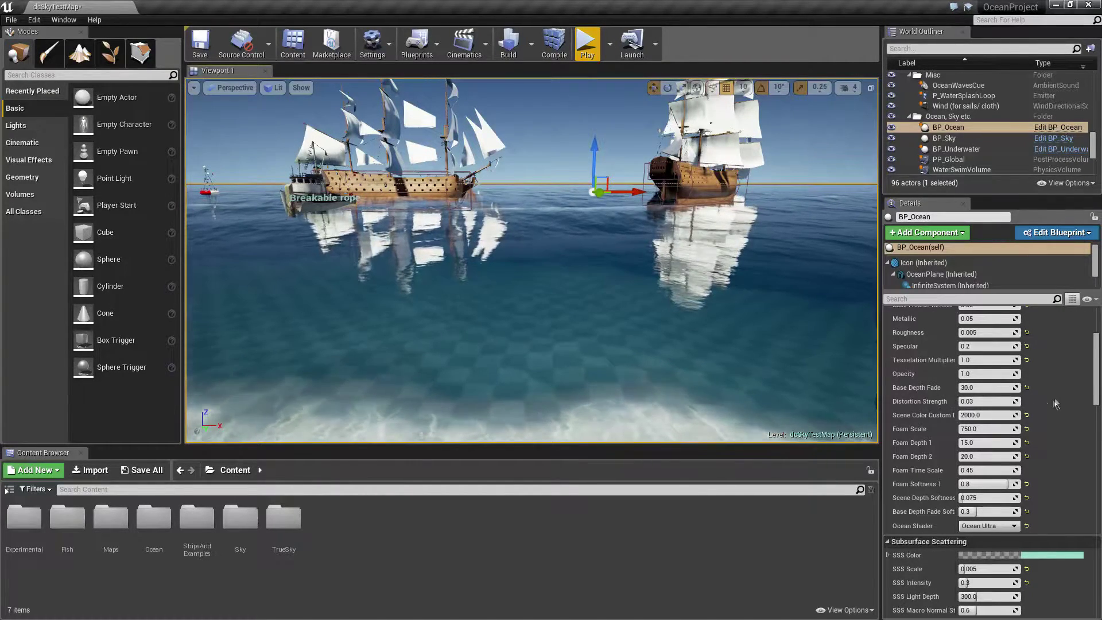
{"action": "scroll", "coordinate": [1059, 397], "scroll_direction": "down", "scroll_amount": 3}
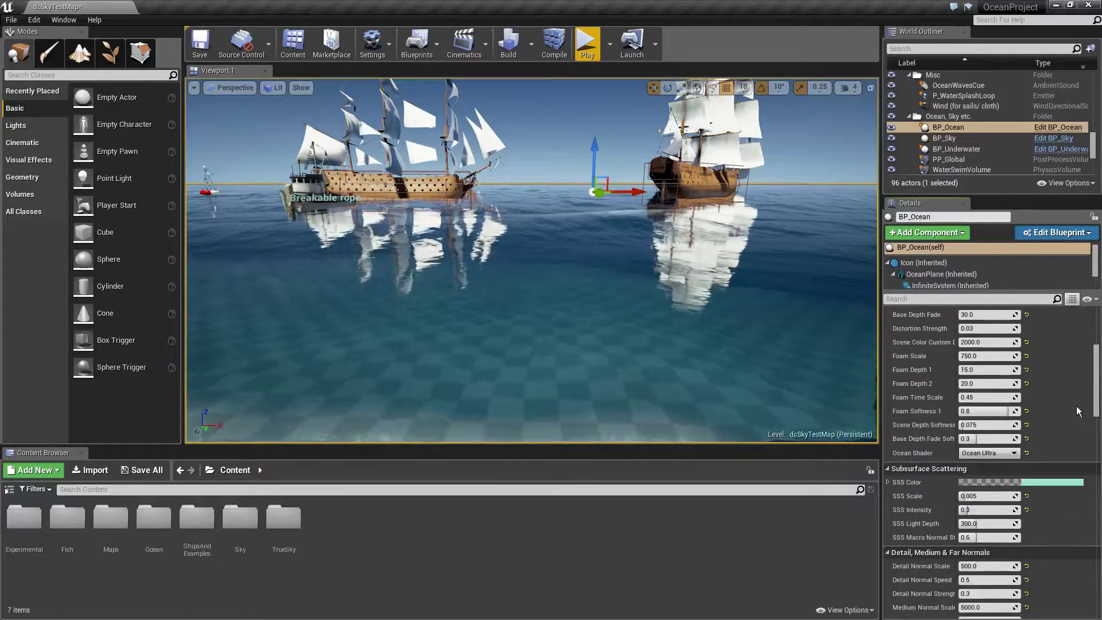
{"action": "scroll", "coordinate": [1073, 402], "scroll_direction": "down", "scroll_amount": 1}
{"action": "scroll", "coordinate": [1073, 402], "scroll_direction": "down", "scroll_amount": 2}
{"action": "scroll", "coordinate": [1065, 408], "scroll_direction": "down", "scroll_amount": 2}
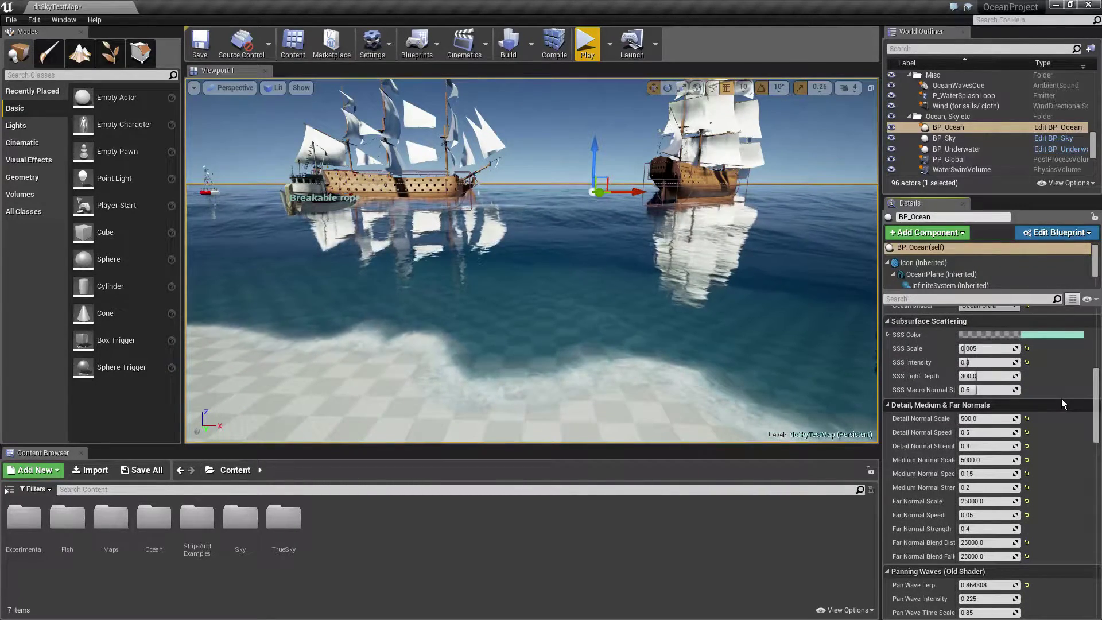
{"action": "scroll", "coordinate": [1057, 406], "scroll_direction": "down", "scroll_amount": 1}
{"action": "scroll", "coordinate": [935, 402], "scroll_direction": "down", "scroll_amount": 2}
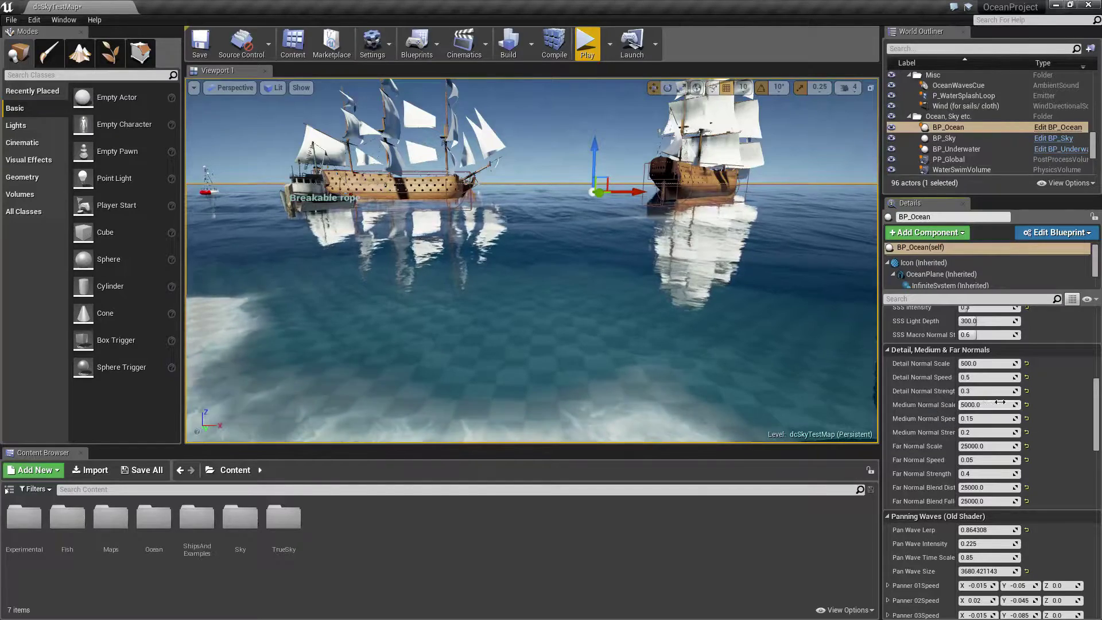
{"action": "scroll", "coordinate": [975, 409], "scroll_direction": "down", "scroll_amount": 4}
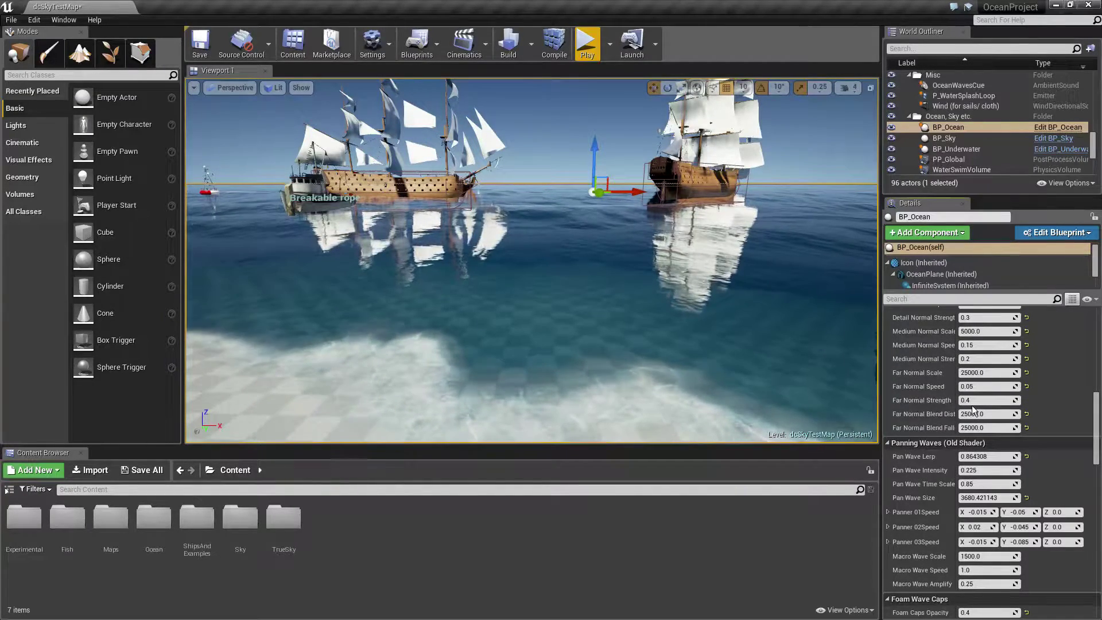
{"action": "scroll", "coordinate": [970, 414], "scroll_direction": "down", "scroll_amount": 4}
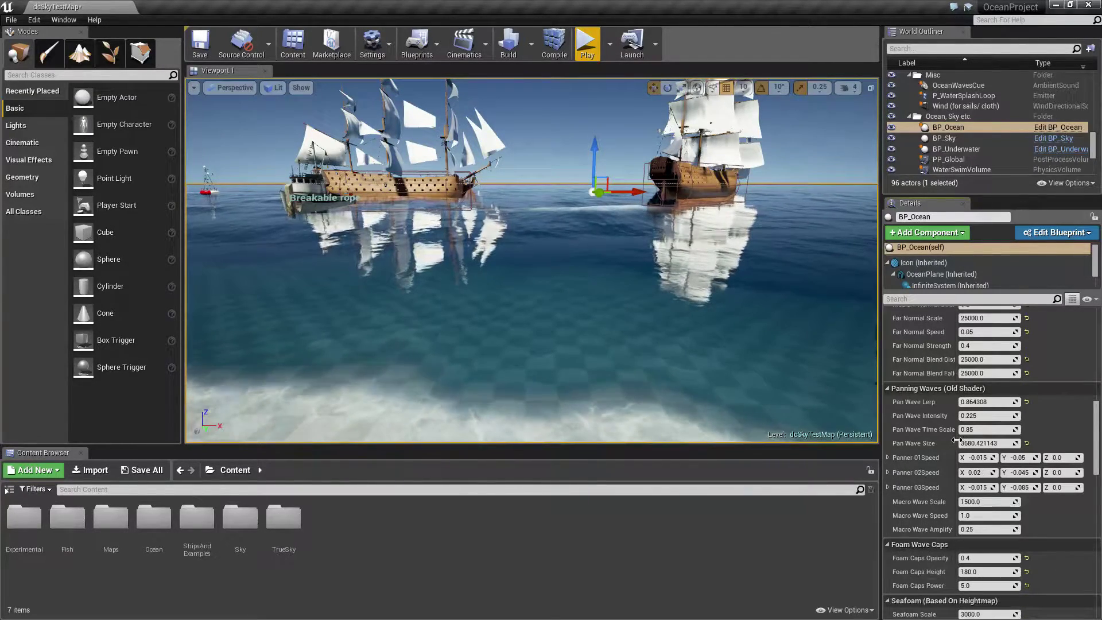
{"action": "scroll", "coordinate": [956, 441], "scroll_direction": "down", "scroll_amount": 5}
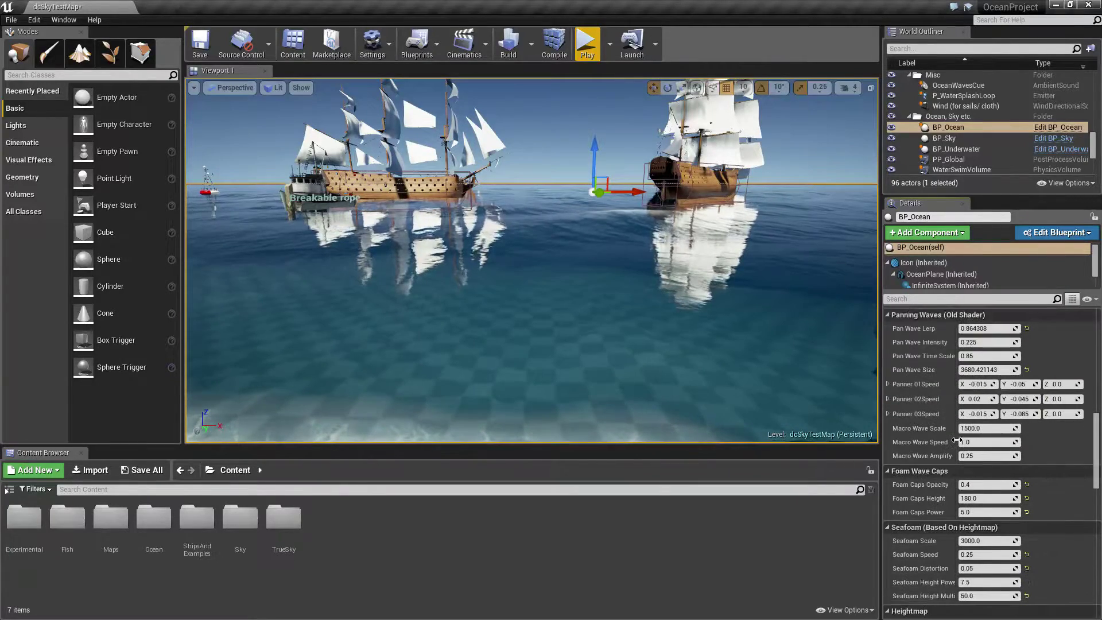
{"action": "scroll", "coordinate": [956, 441], "scroll_direction": "down", "scroll_amount": 5}
{"action": "scroll", "coordinate": [953, 438], "scroll_direction": "down", "scroll_amount": 5}
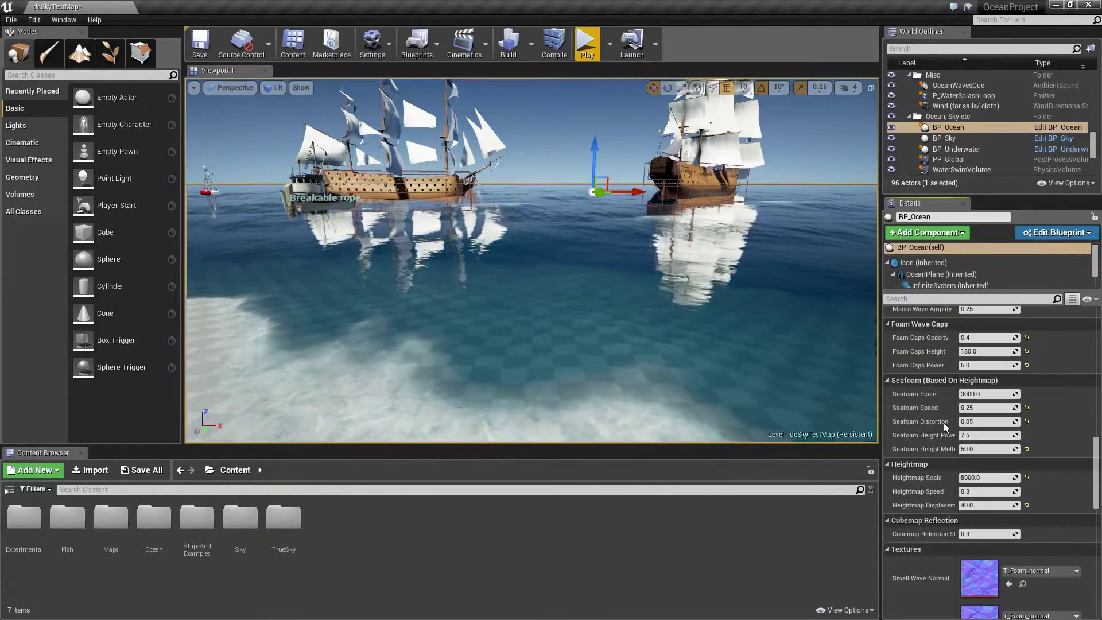
{"action": "scroll", "coordinate": [946, 431], "scroll_direction": "down", "scroll_amount": 6}
{"action": "scroll", "coordinate": [949, 425], "scroll_direction": "down", "scroll_amount": 5}
{"action": "scroll", "coordinate": [988, 433], "scroll_direction": "down", "scroll_amount": 5}
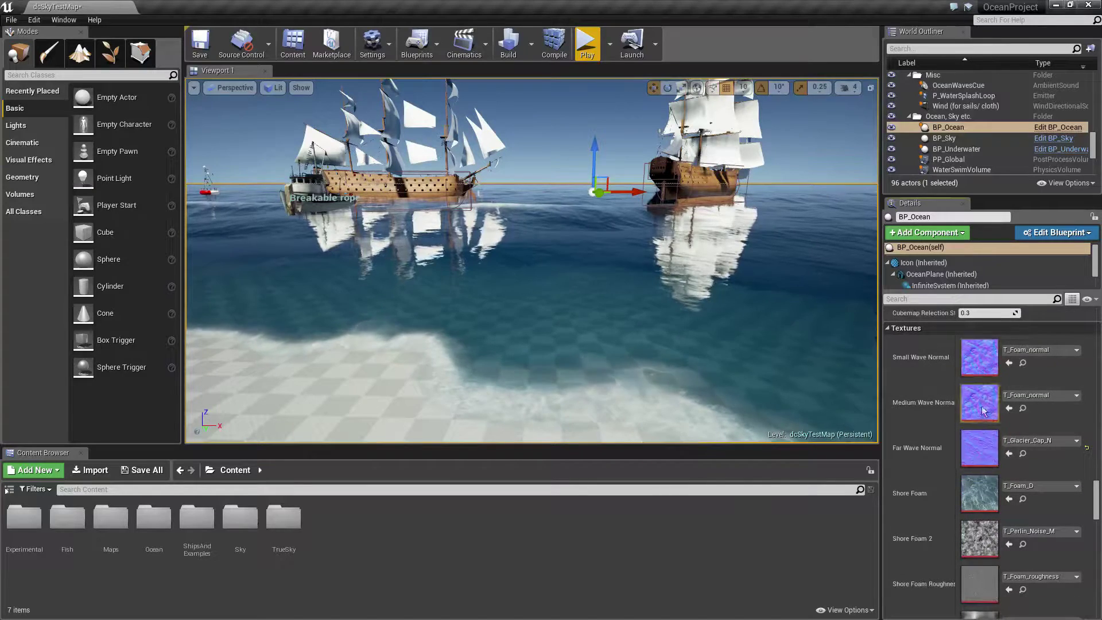
{"action": "scroll", "coordinate": [980, 414], "scroll_direction": "down", "scroll_amount": 3}
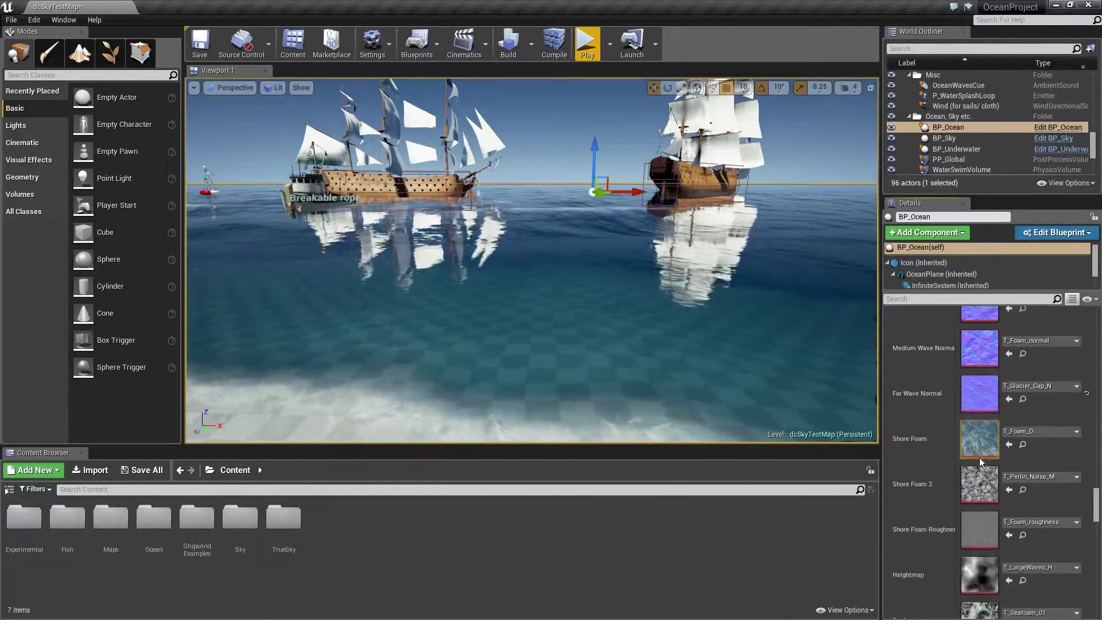
{"action": "scroll", "coordinate": [979, 438], "scroll_direction": "down", "scroll_amount": 2}
{"action": "scroll", "coordinate": [981, 442], "scroll_direction": "down", "scroll_amount": 1}
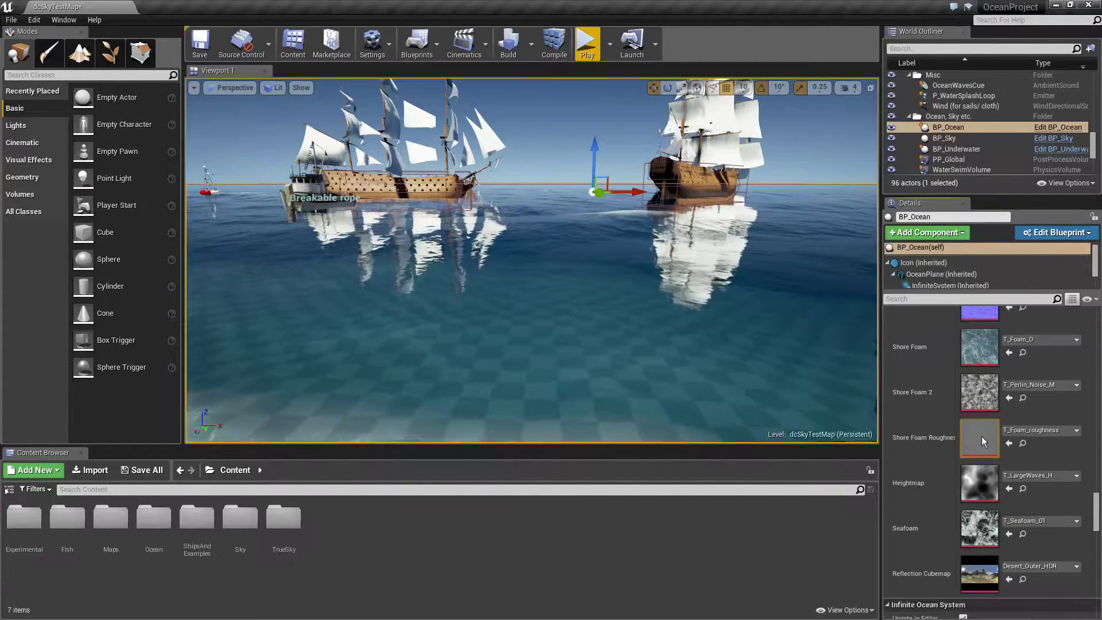
{"action": "scroll", "coordinate": [982, 436], "scroll_direction": "down", "scroll_amount": 1}
{"action": "scroll", "coordinate": [981, 436], "scroll_direction": "down", "scroll_amount": 1}
{"action": "scroll", "coordinate": [981, 444], "scroll_direction": "down", "scroll_amount": 3}
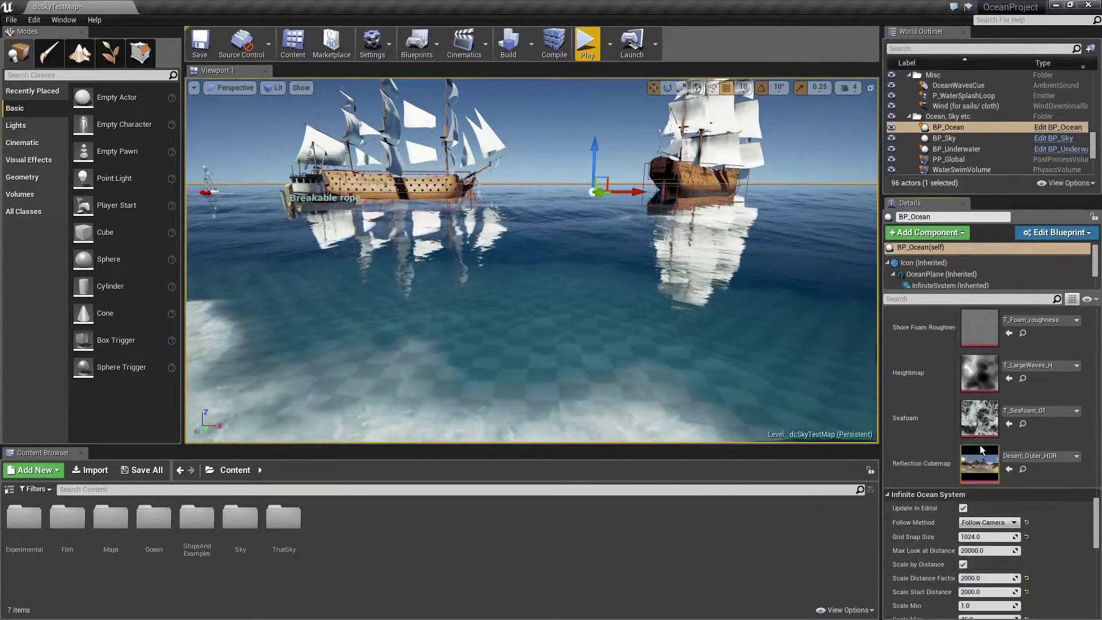
{"action": "scroll", "coordinate": [981, 445], "scroll_direction": "down", "scroll_amount": 3}
{"action": "scroll", "coordinate": [983, 448], "scroll_direction": "down", "scroll_amount": 3}
{"action": "scroll", "coordinate": [983, 442], "scroll_direction": "down", "scroll_amount": 3}
{"action": "scroll", "coordinate": [984, 434], "scroll_direction": "down", "scroll_amount": 2}
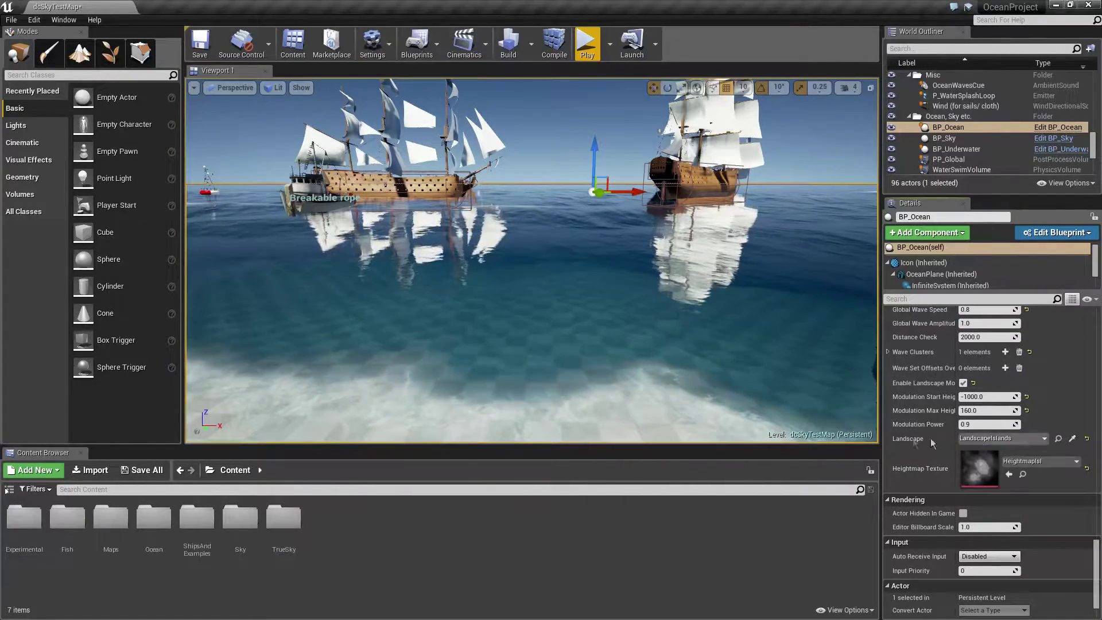
{"action": "scroll", "coordinate": [985, 423], "scroll_direction": "down", "scroll_amount": 3}
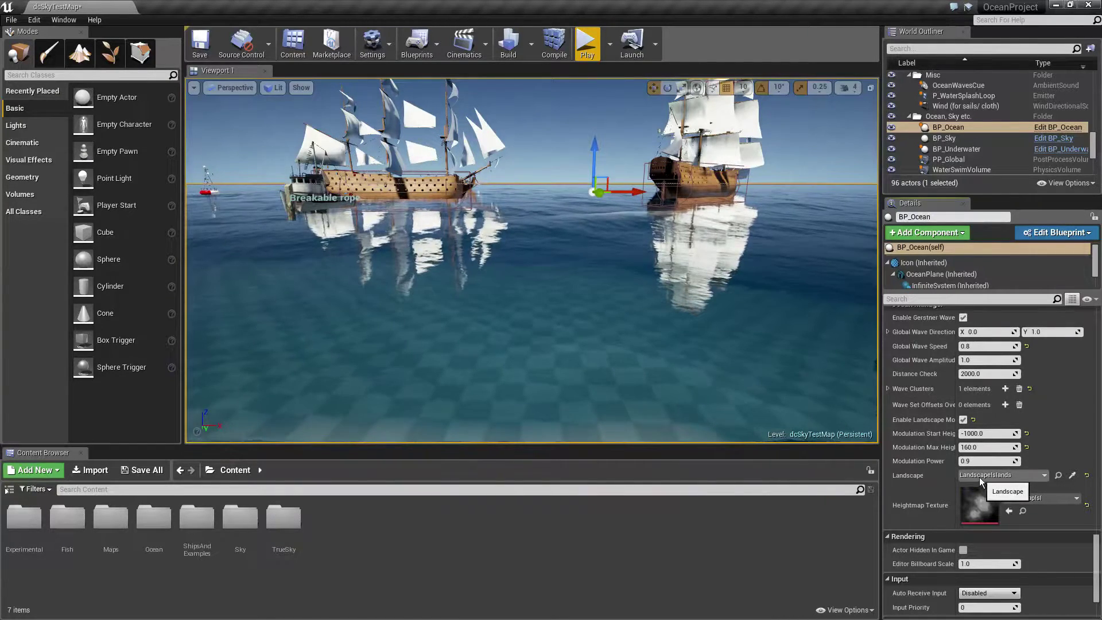
{"action": "left_click", "coordinate": [980, 477]}
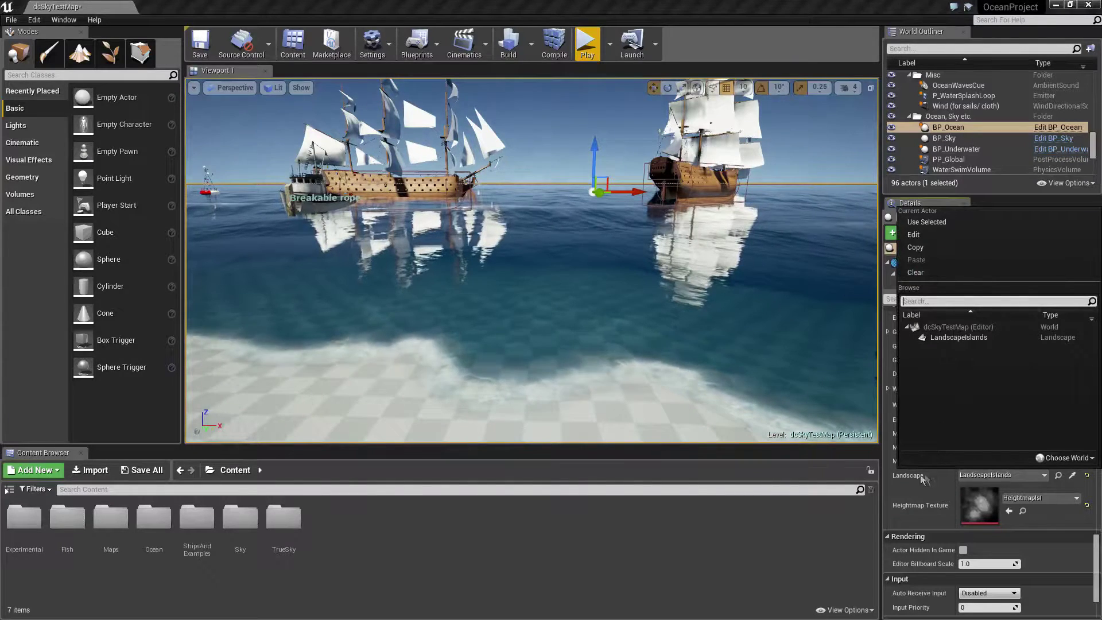
{"action": "left_click", "coordinate": [904, 496]}
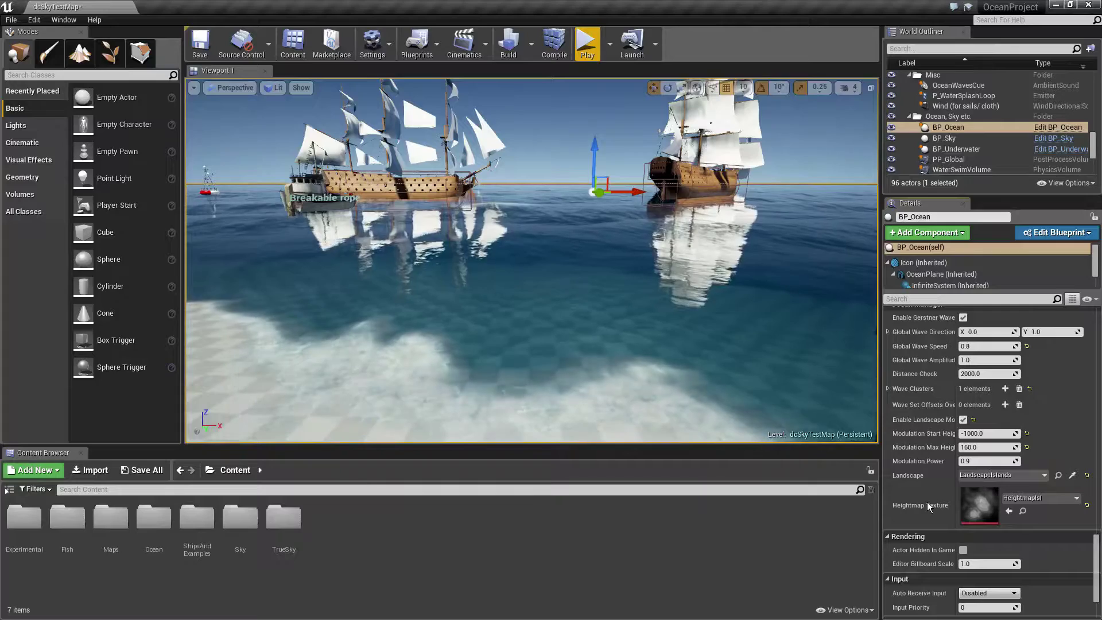
{"action": "mouse_move", "coordinate": [775, 241]}
{"action": "right_mouse_down"}
{"action": "mouse_move", "coordinate": [780, 273]}
{"action": "mouse_move", "coordinate": [689, 274]}
{"action": "right_mouse_up"}
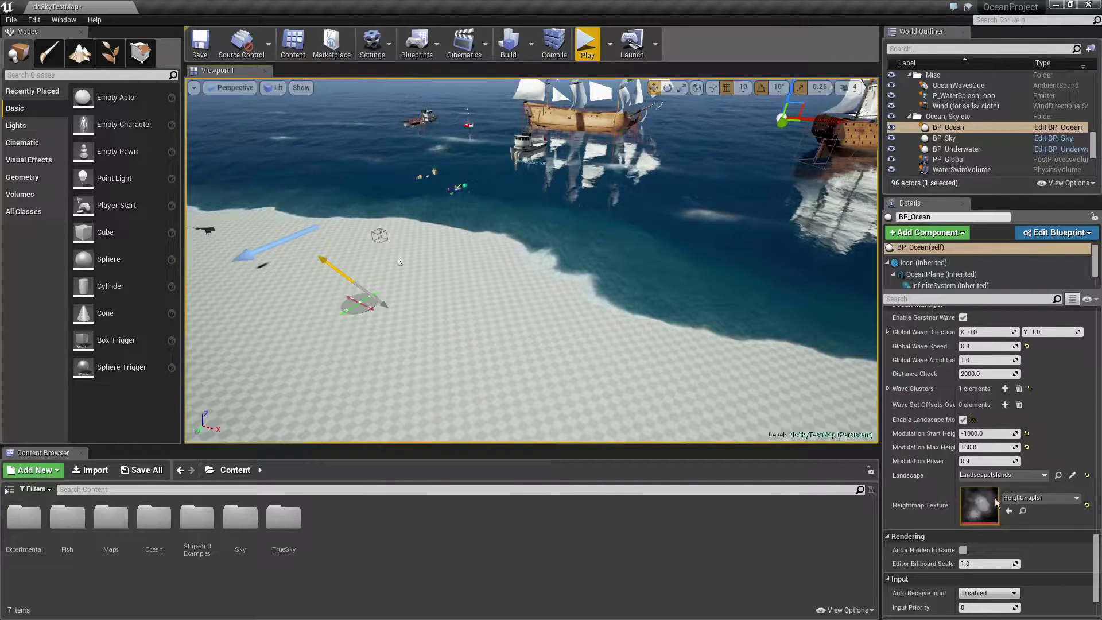
{"action": "mouse_move", "coordinate": [792, 402]}
{"action": "right_mouse_down"}
{"action": "mouse_move", "coordinate": [792, 378]}
{"action": "mouse_move", "coordinate": [759, 362]}
{"action": "right_mouse_up"}
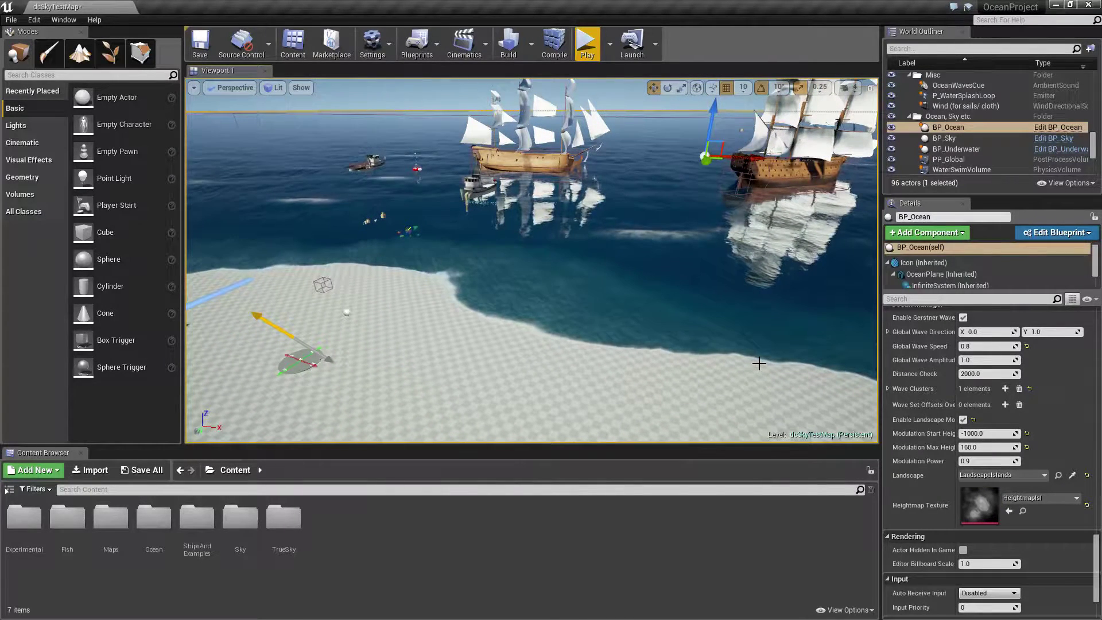
{"action": "mouse_move", "coordinate": [760, 363]}
{"action": "right_mouse_down"}
{"action": "mouse_move", "coordinate": [729, 336]}
{"action": "mouse_move", "coordinate": [717, 270]}
{"action": "right_mouse_up"}
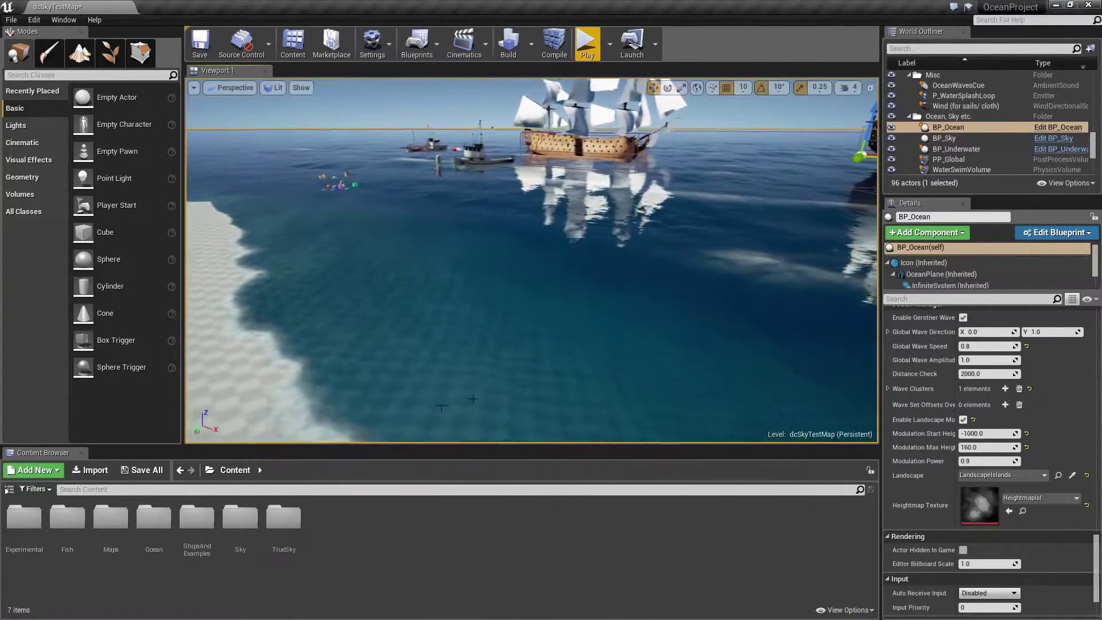
{"action": "left_click", "coordinate": [36, 524]}
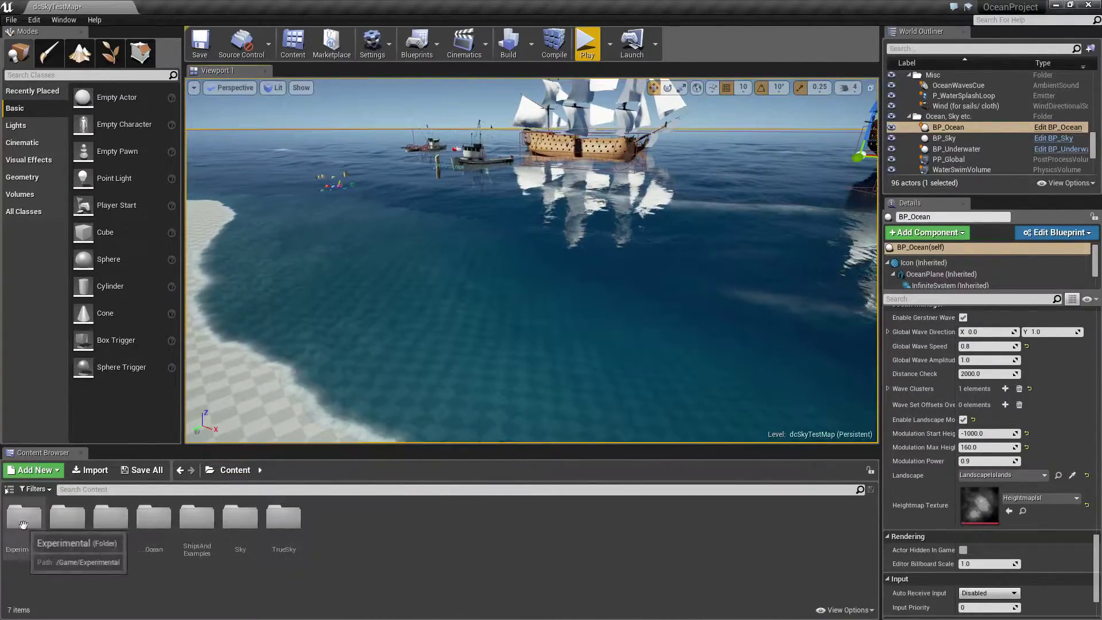
Browse through Experimental, Sky, ShipsAndExamples and Ocean to the Fish folder, then look toward the horizon
{"action": "double_click", "coordinate": [35, 524]}
{"action": "left_click", "coordinate": [9, 490]}
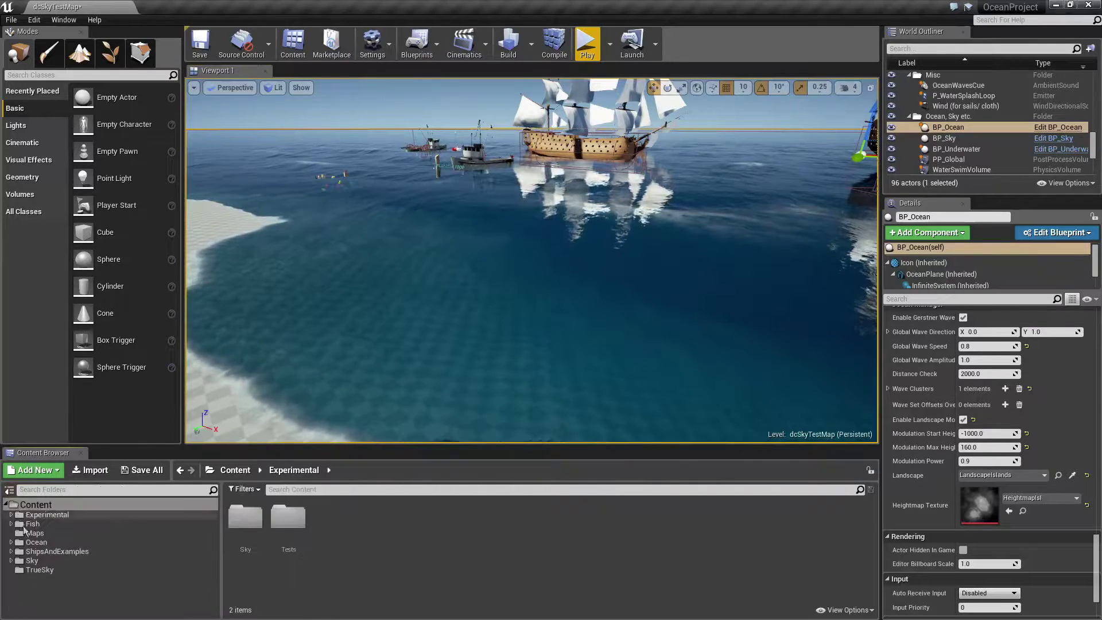
{"action": "left_click", "coordinate": [38, 560]}
{"action": "left_click", "coordinate": [40, 550]}
{"action": "left_click", "coordinate": [30, 543]}
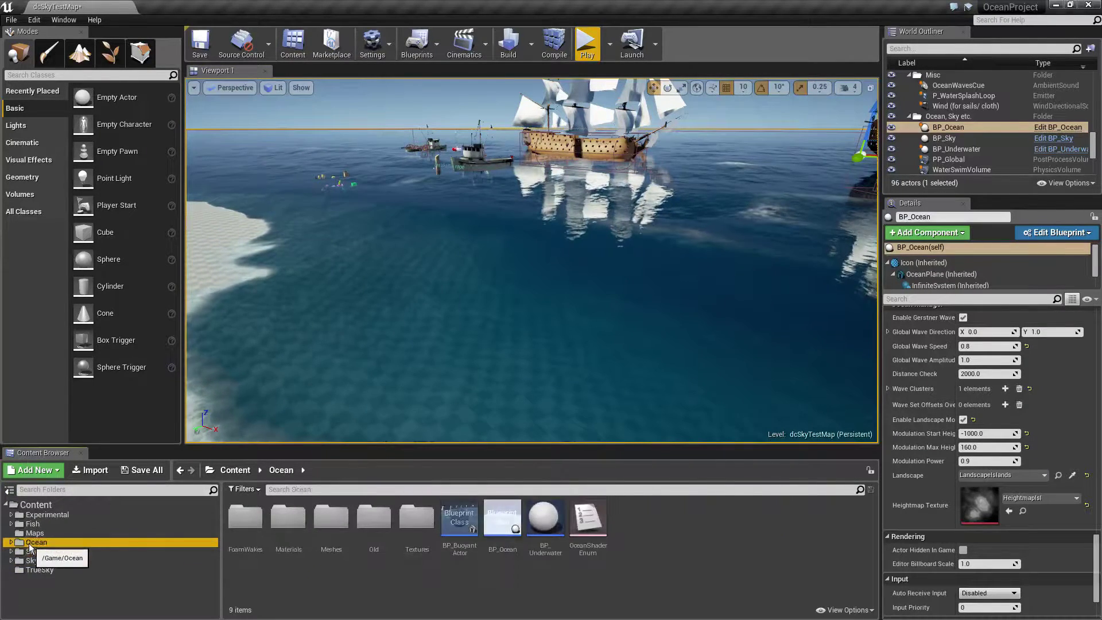
{"action": "left_click", "coordinate": [32, 523]}
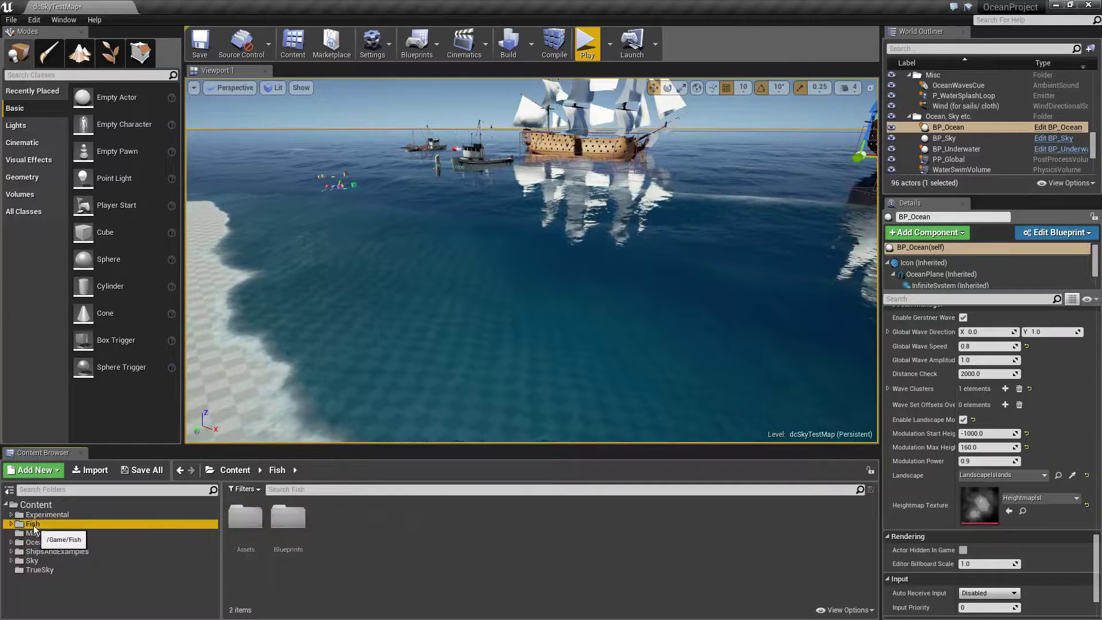
{"action": "right_click_drag", "start_coordinate": [383, 381], "coordinate": [479, 309]}
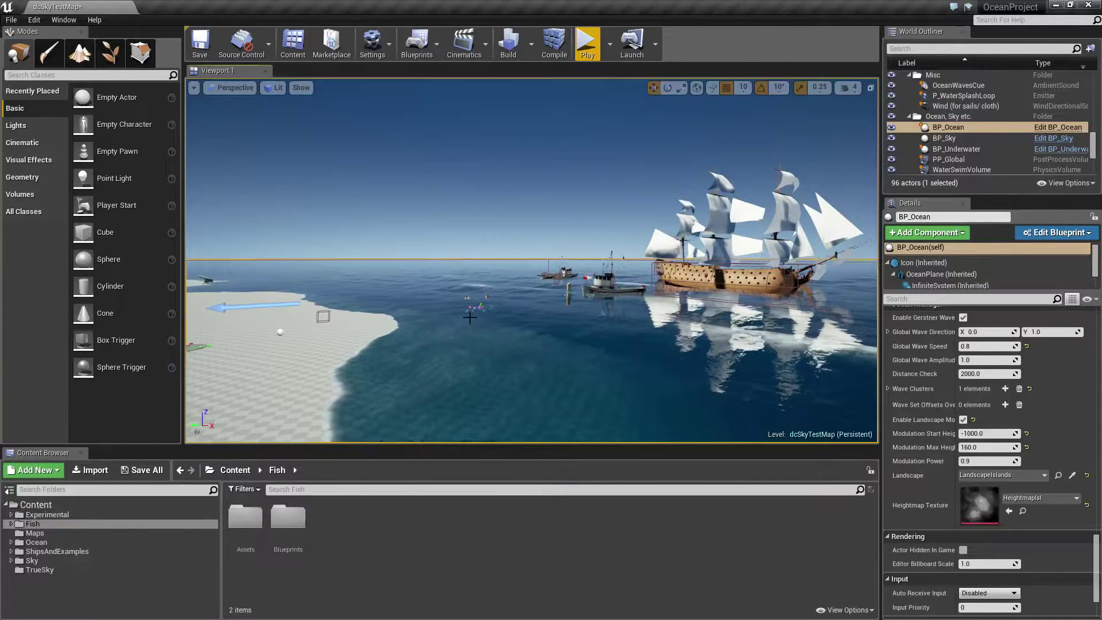
{"action": "mouse_move", "coordinate": [479, 309]}
{"action": "right_mouse_down"}
{"action": "mouse_move", "coordinate": [436, 305]}
{"action": "mouse_move", "coordinate": [437, 344]}
{"action": "right_mouse_up"}
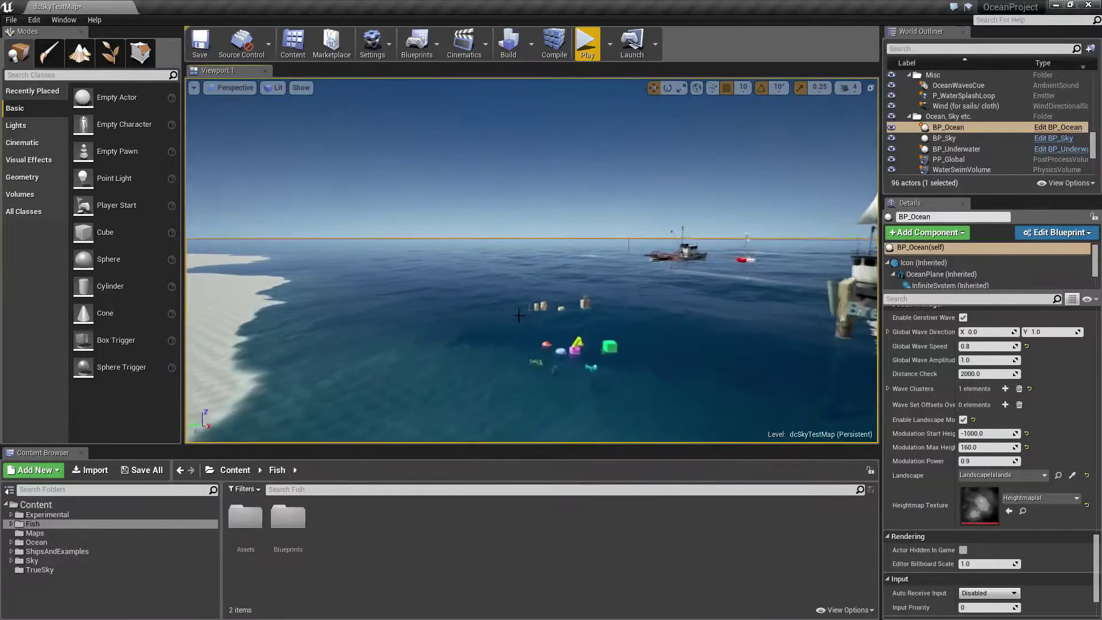
Focus on the green cube and lift it out of the water to let it settle
{"action": "left_click", "coordinate": [591, 275]}
{"action": "key", "text": "f"}
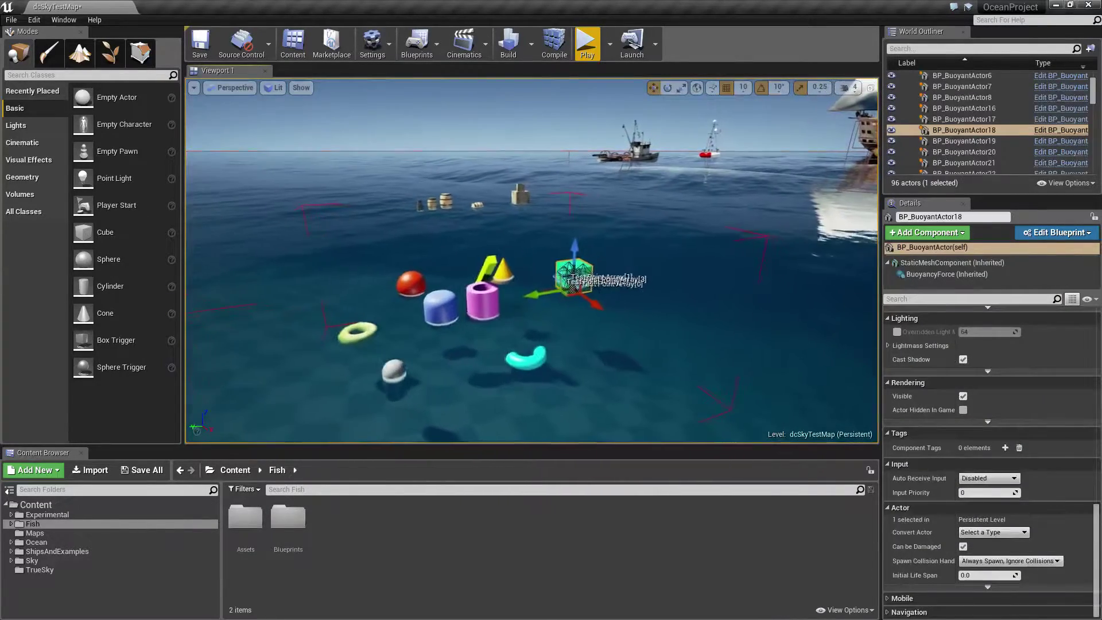
{"action": "left_click_drag", "start_coordinate": [596, 252], "coordinate": [603, 205]}
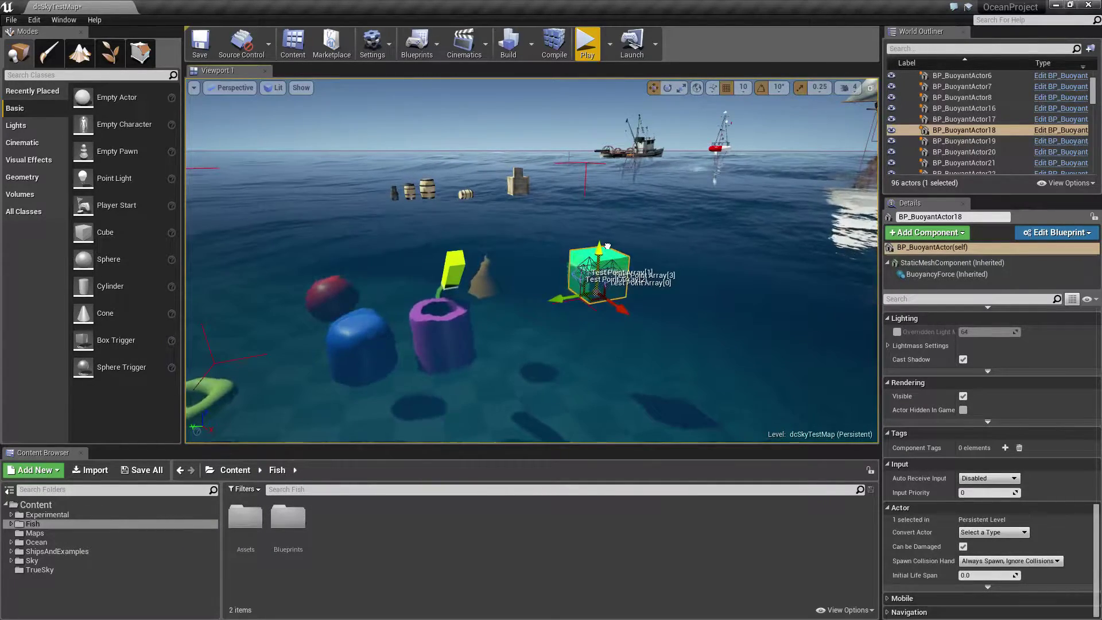
{"action": "key", "text": "Escape"}
Select and deselect the LandscapeIslands landscape, then restore the OceanProject editor window
{"action": "right_click_drag", "start_coordinate": [485, 279], "coordinate": [485, 283]}
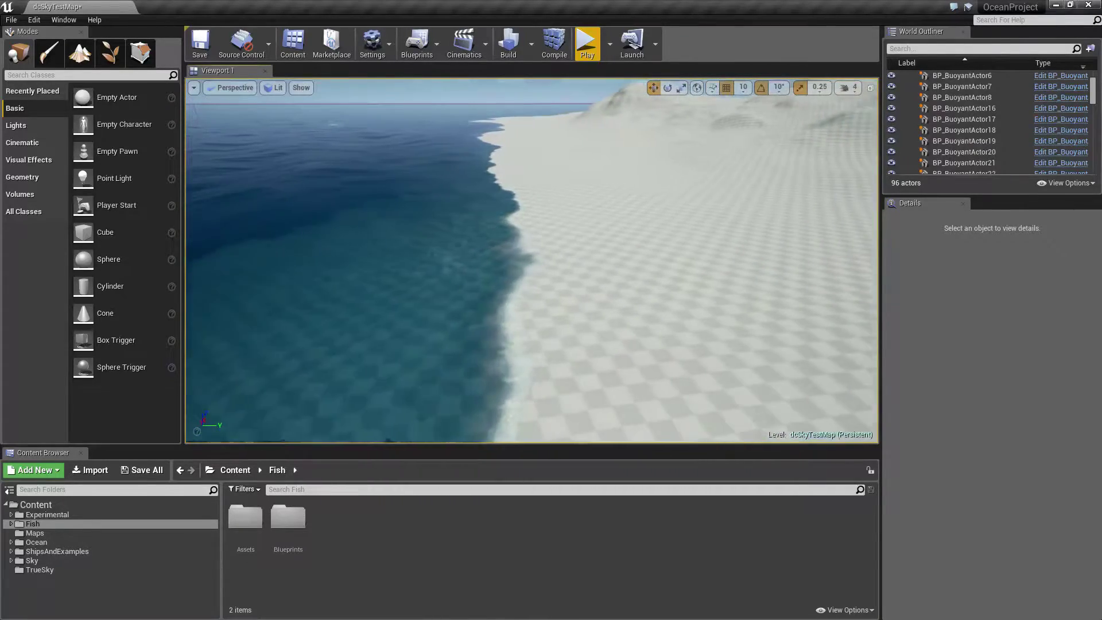
{"action": "left_click", "coordinate": [645, 247]}
{"action": "right_click_drag", "start_coordinate": [492, 238], "coordinate": [491, 238]}
{"action": "key", "text": "Escape"}
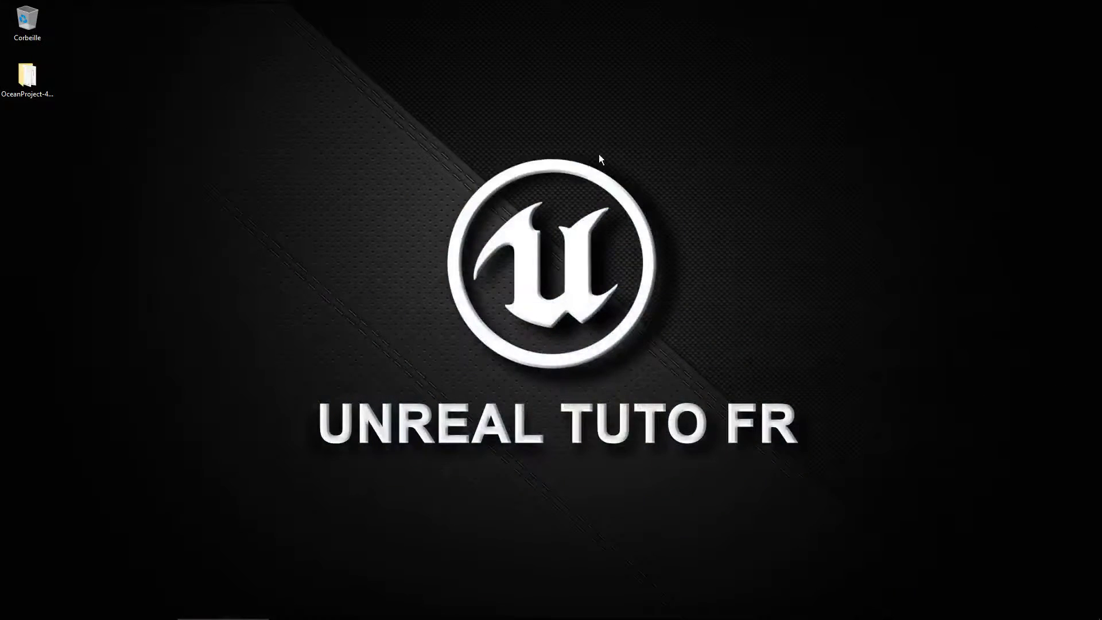
{"action": "mouse_move", "coordinate": [456, 619]}
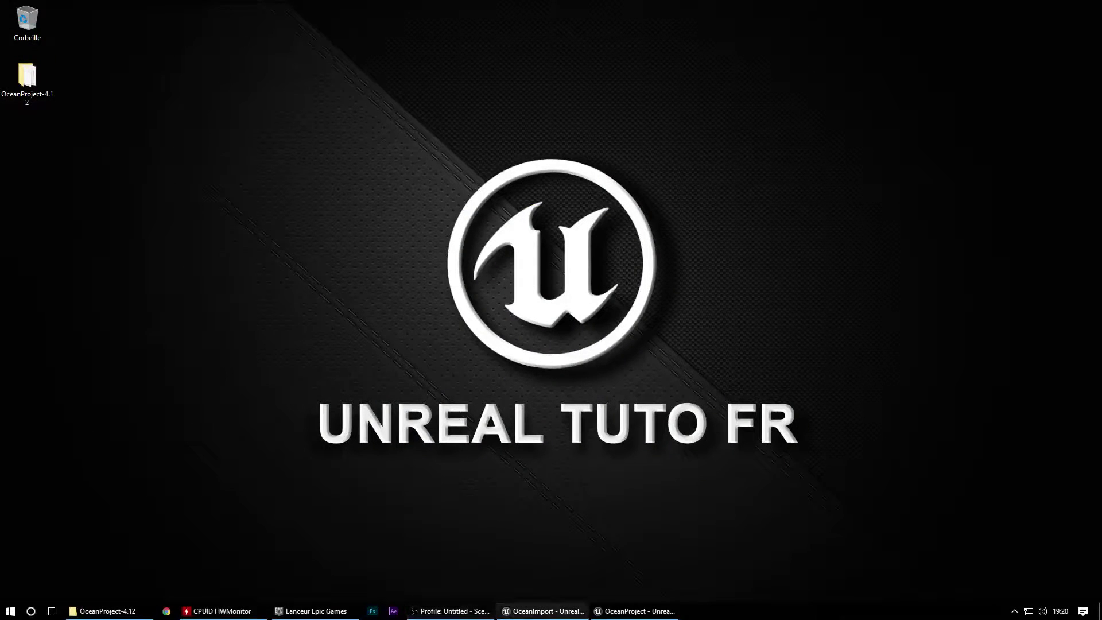
{"action": "left_click", "coordinate": [632, 611]}
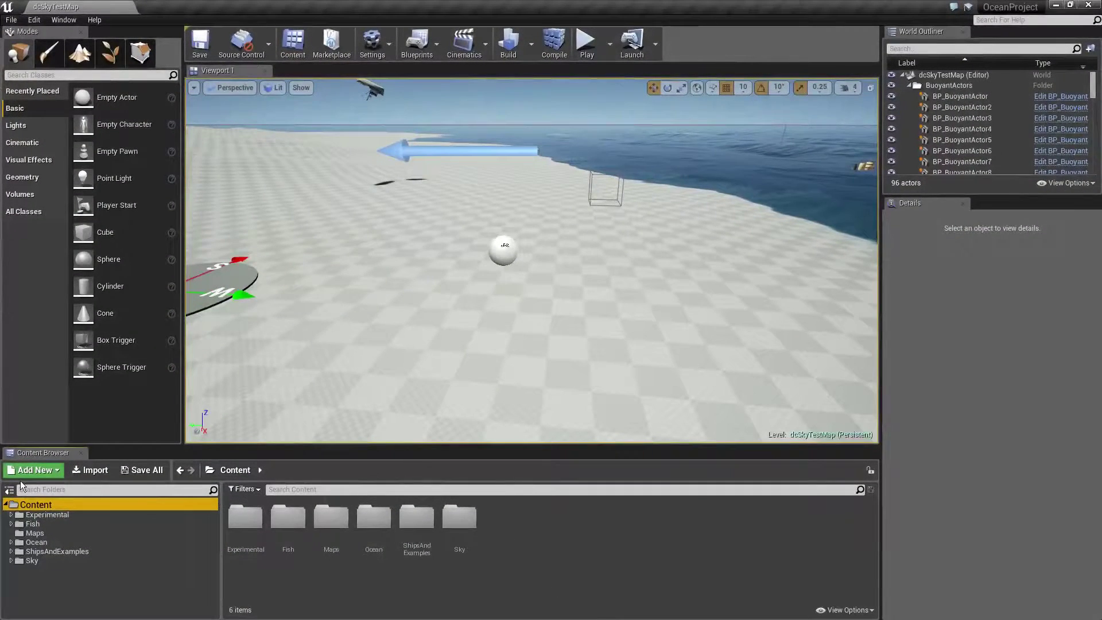
Migrate the Content folder and accept the listed assets in the migration report
{"action": "right_click", "coordinate": [34, 506]}
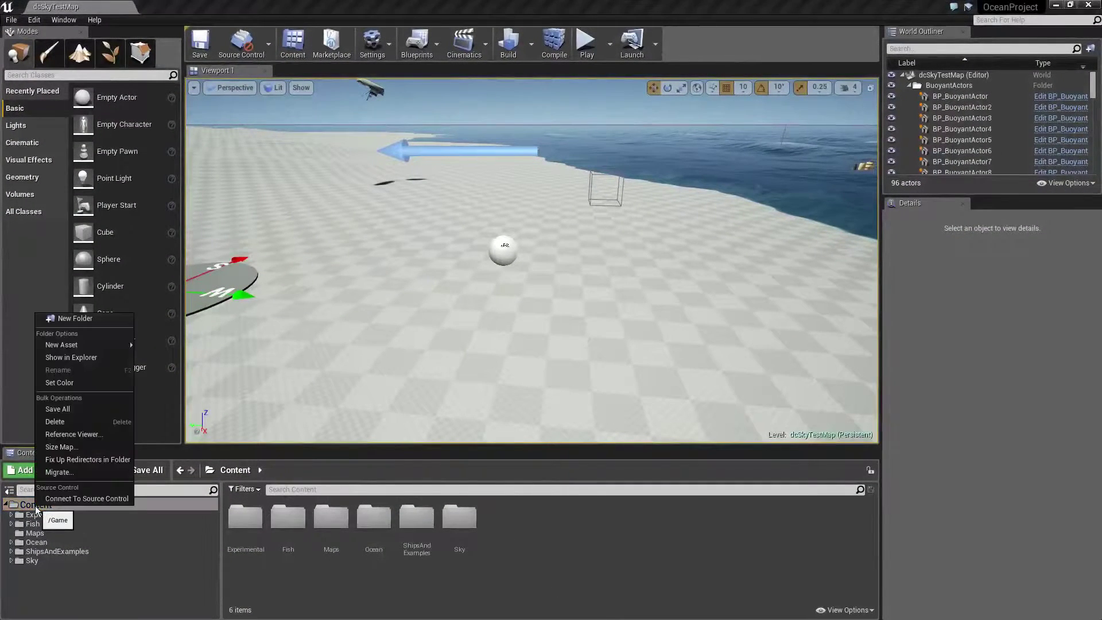
{"action": "left_click", "coordinate": [66, 475]}
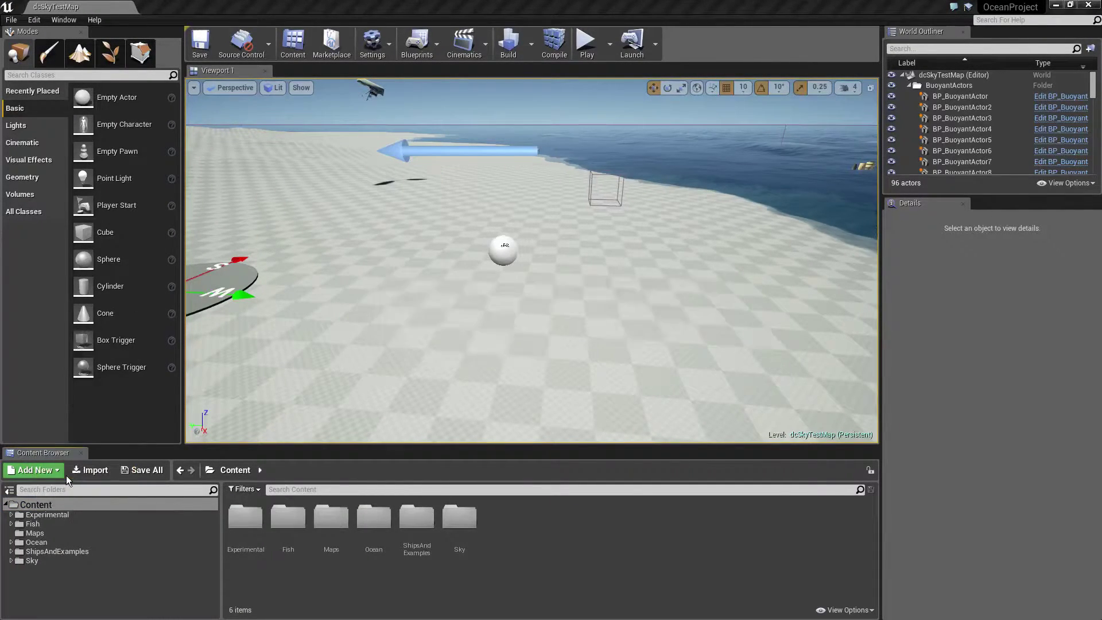
{"action": "scroll", "coordinate": [574, 395], "scroll_direction": "down", "scroll_amount": 3}
{"action": "scroll", "coordinate": [575, 395], "scroll_direction": "down", "scroll_amount": 3}
{"action": "left_click", "coordinate": [652, 452]}
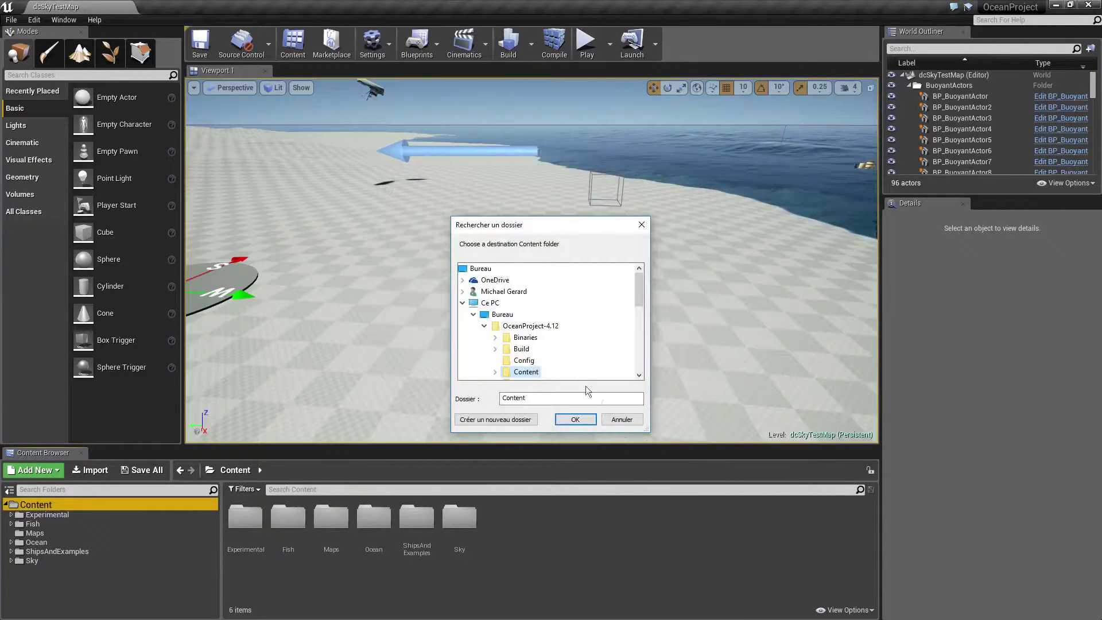
Pick E:\Projects\OceanImport\Content as the migration destination and copy the files
{"action": "left_click", "coordinate": [474, 316]}
{"action": "scroll", "coordinate": [476, 333], "scroll_direction": "down", "scroll_amount": 1}
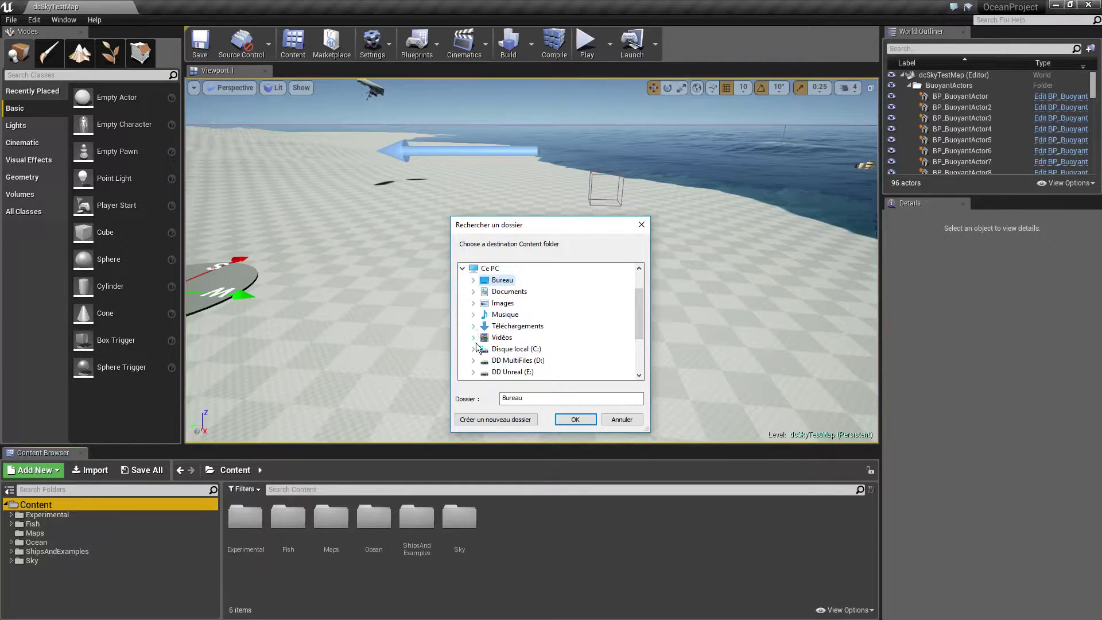
{"action": "scroll", "coordinate": [478, 343], "scroll_direction": "down", "scroll_amount": 2}
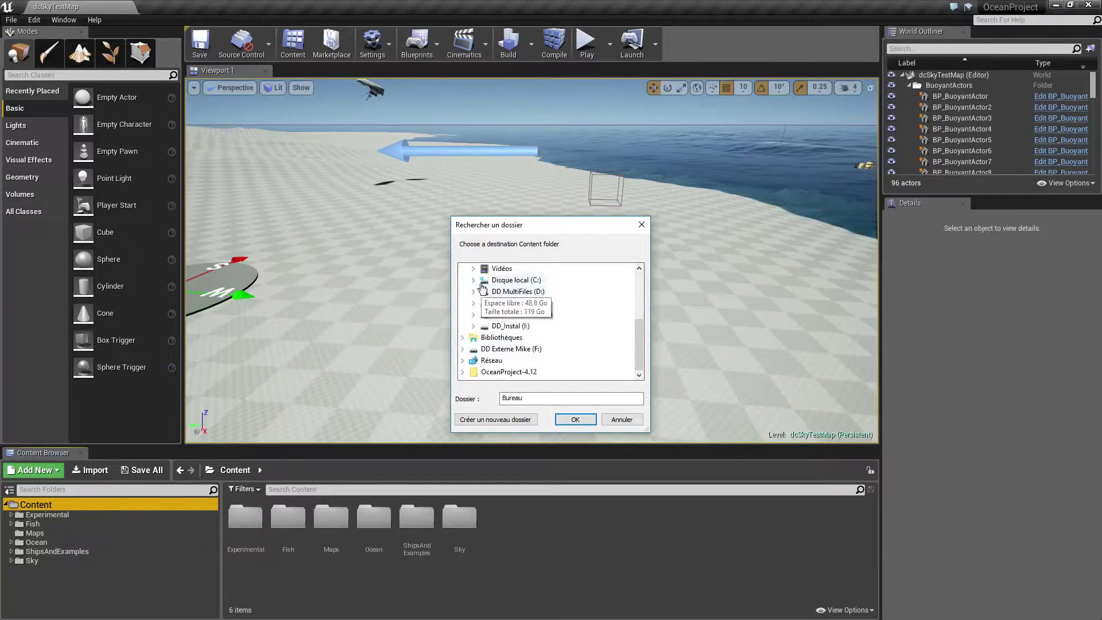
{"action": "left_click", "coordinate": [488, 303]}
{"action": "scroll", "coordinate": [505, 345], "scroll_direction": "down", "scroll_amount": 2}
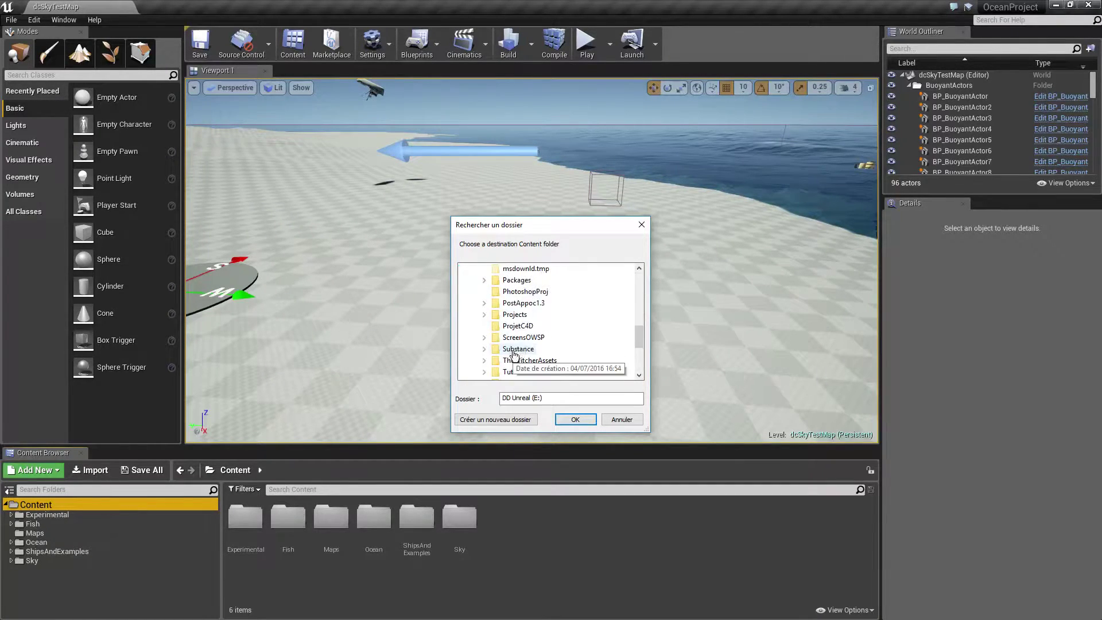
{"action": "left_click", "coordinate": [524, 317]}
{"action": "scroll", "coordinate": [540, 344], "scroll_direction": "down", "scroll_amount": 3}
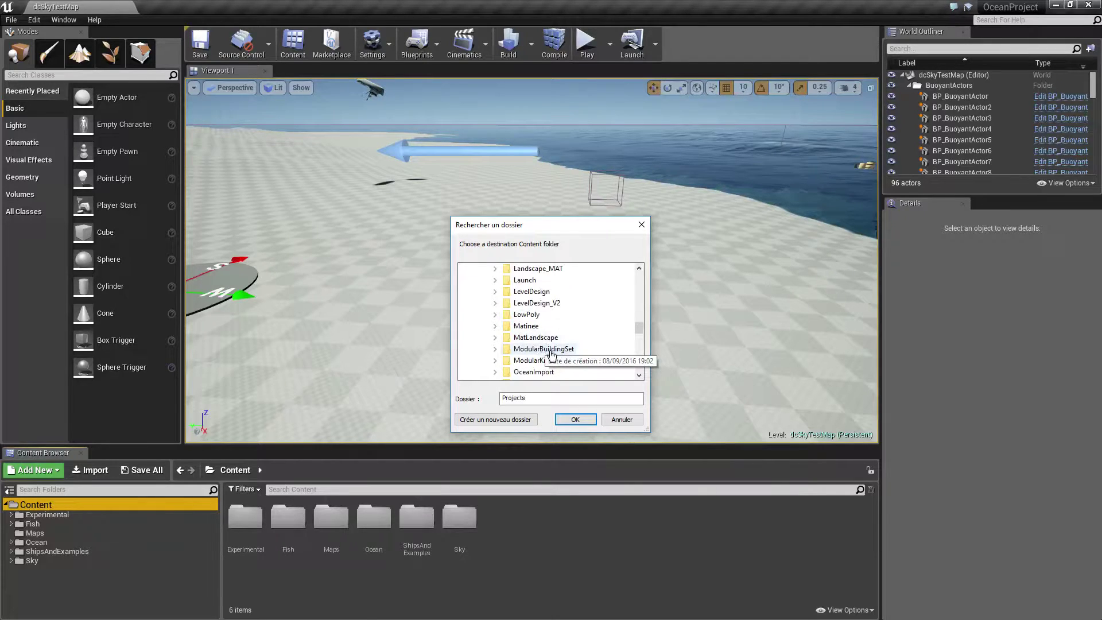
{"action": "scroll", "coordinate": [553, 354], "scroll_direction": "down", "scroll_amount": 1}
{"action": "left_click", "coordinate": [543, 338]}
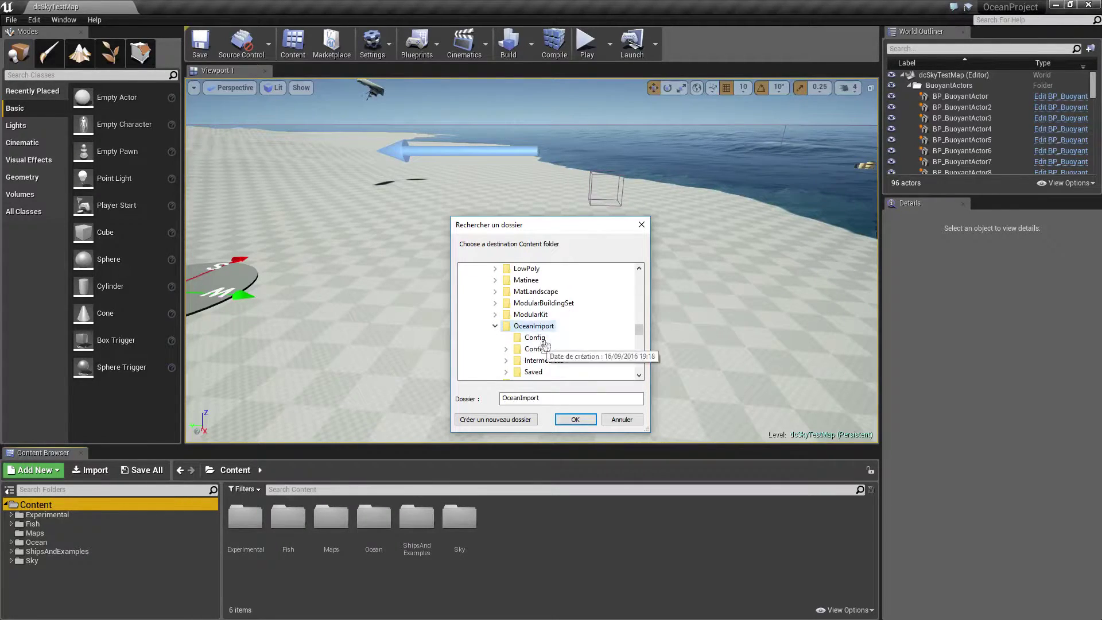
{"action": "left_click", "coordinate": [547, 350]}
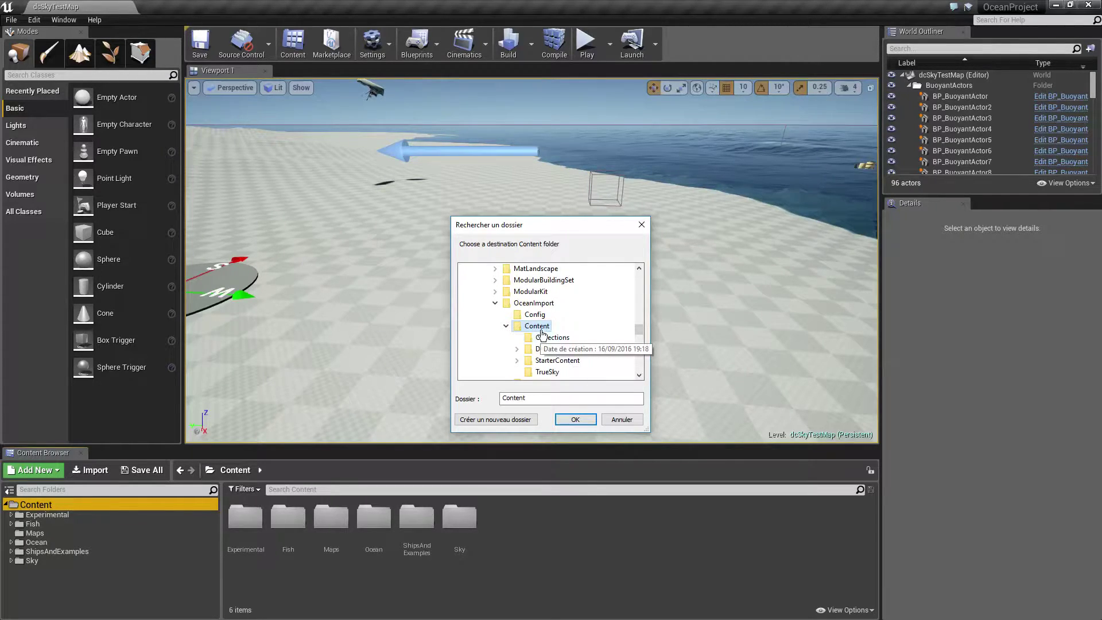
{"action": "left_click", "coordinate": [564, 420]}
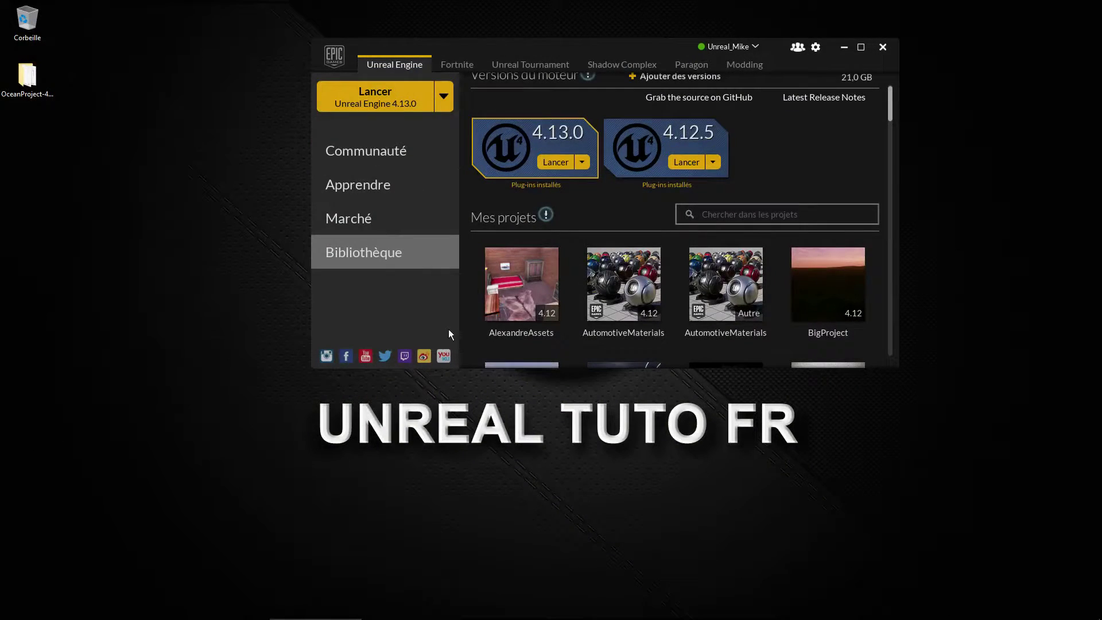
Launch the OceanImport project from the Launcher's My Projects library
{"action": "scroll", "coordinate": [776, 260], "scroll_direction": "down", "scroll_amount": 1}
{"action": "mouse_move", "coordinate": [892, 109]}
{"action": "left_mouse_down"}
{"action": "mouse_move", "coordinate": [899, 174]}
{"action": "mouse_move", "coordinate": [899, 141]}
{"action": "left_mouse_up"}
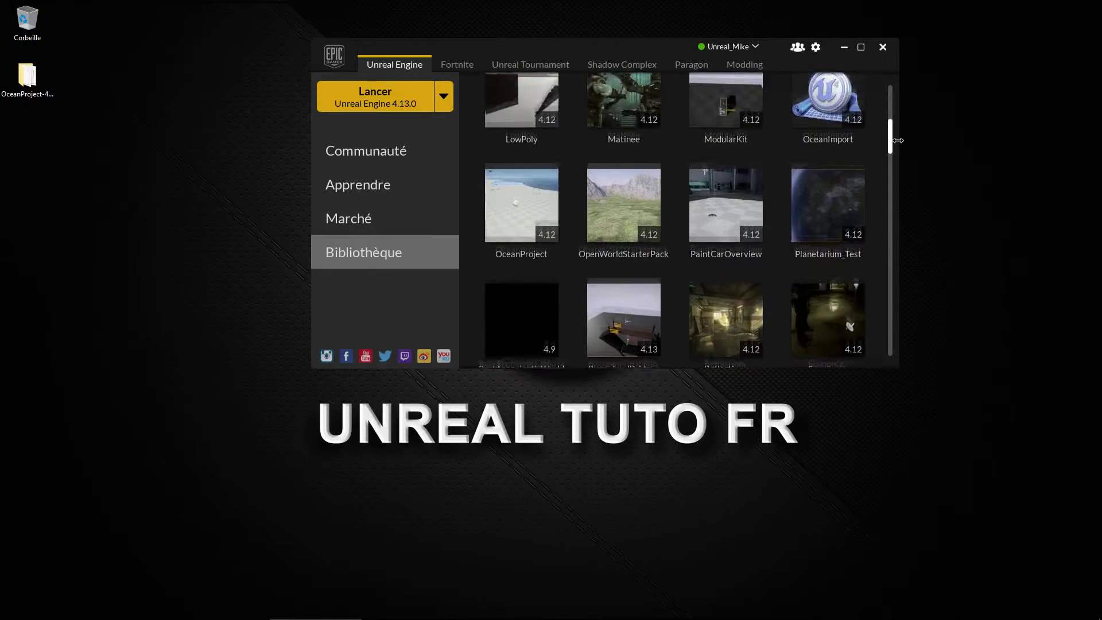
{"action": "double_click", "coordinate": [825, 147]}
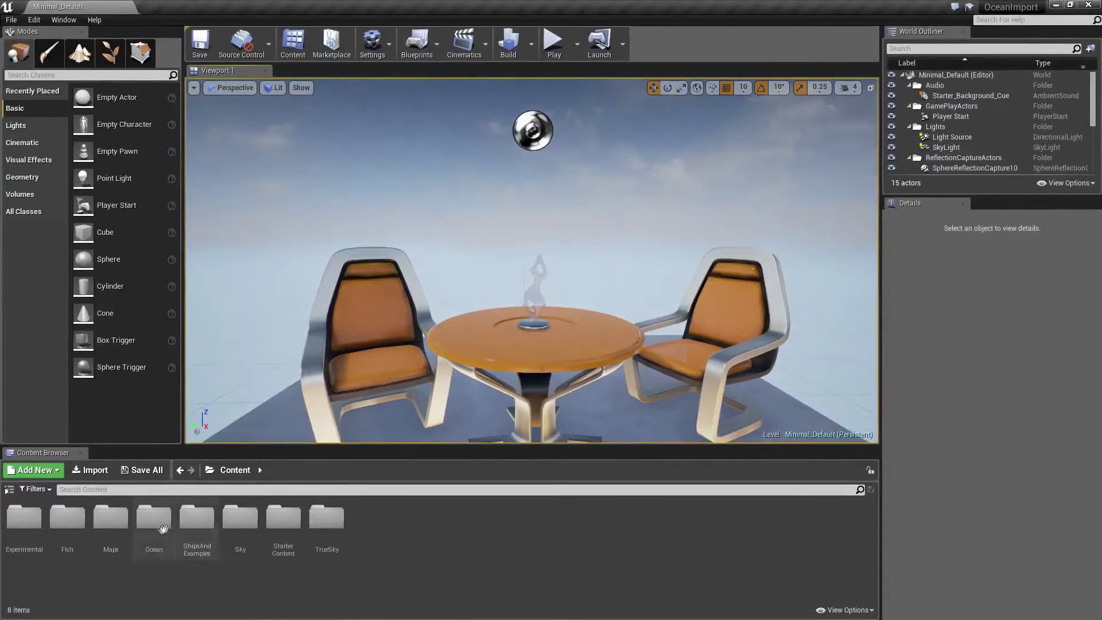
Select BP_Ocean in the Ocean folder and start dragging it into the level
{"action": "double_click", "coordinate": [153, 517]}
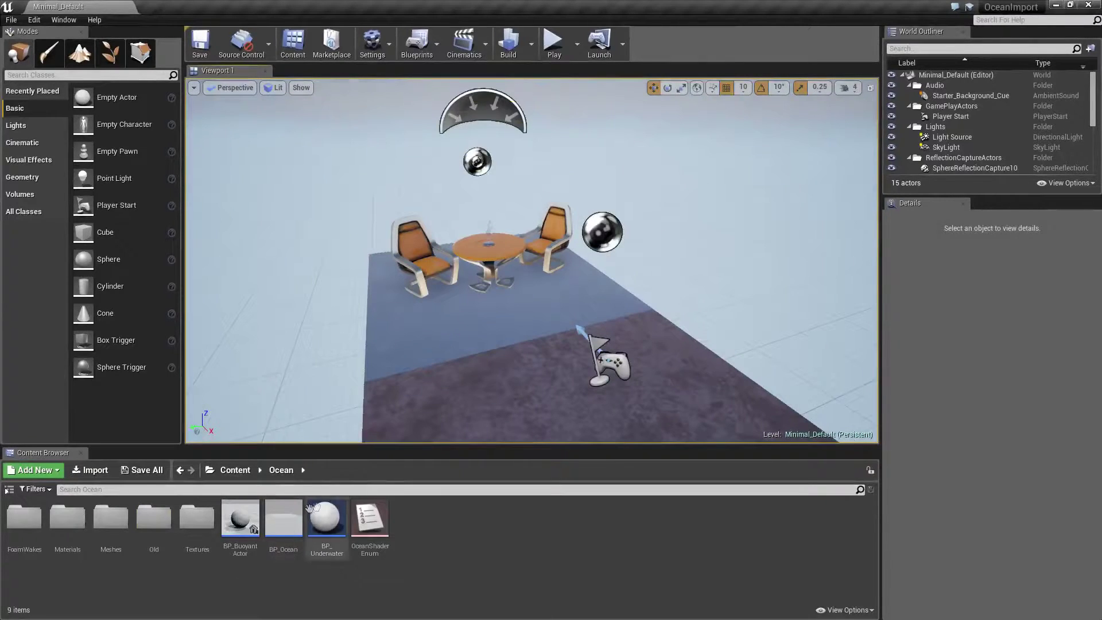
{"action": "left_click", "coordinate": [284, 519]}
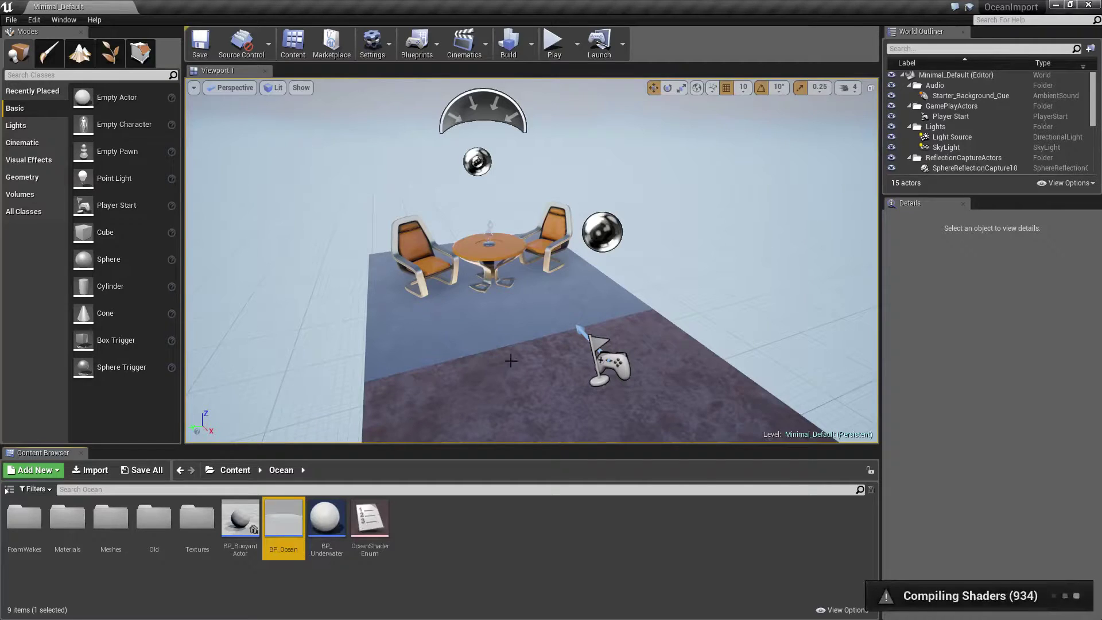
{"action": "right_click_drag", "start_coordinate": [503, 350], "coordinate": [503, 351]}
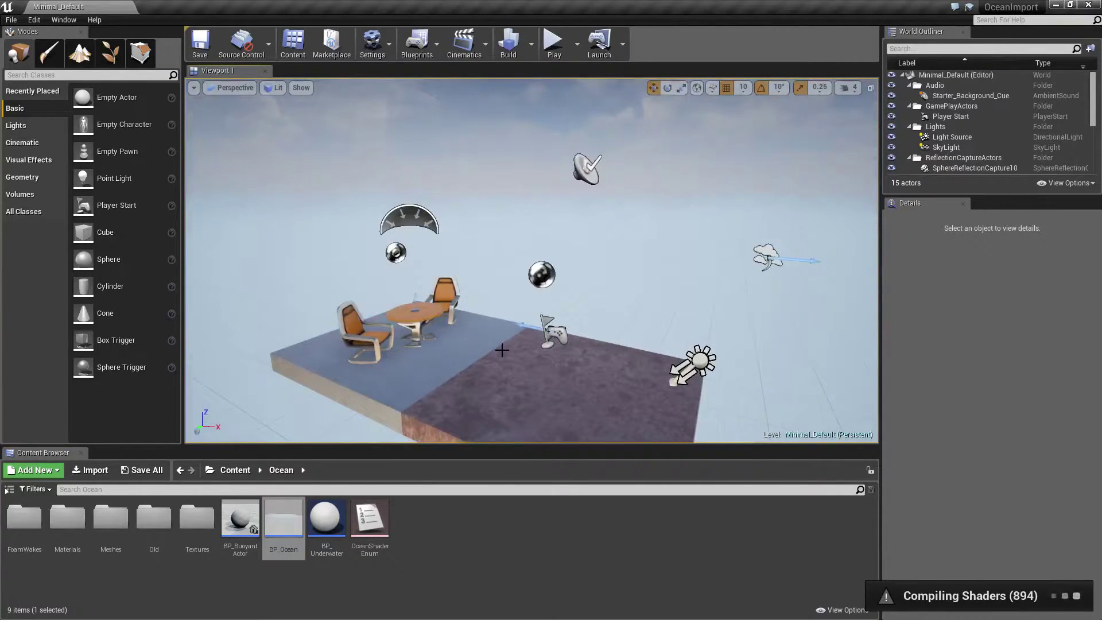
{"action": "left_click_drag", "start_coordinate": [501, 350], "coordinate": [493, 340]}
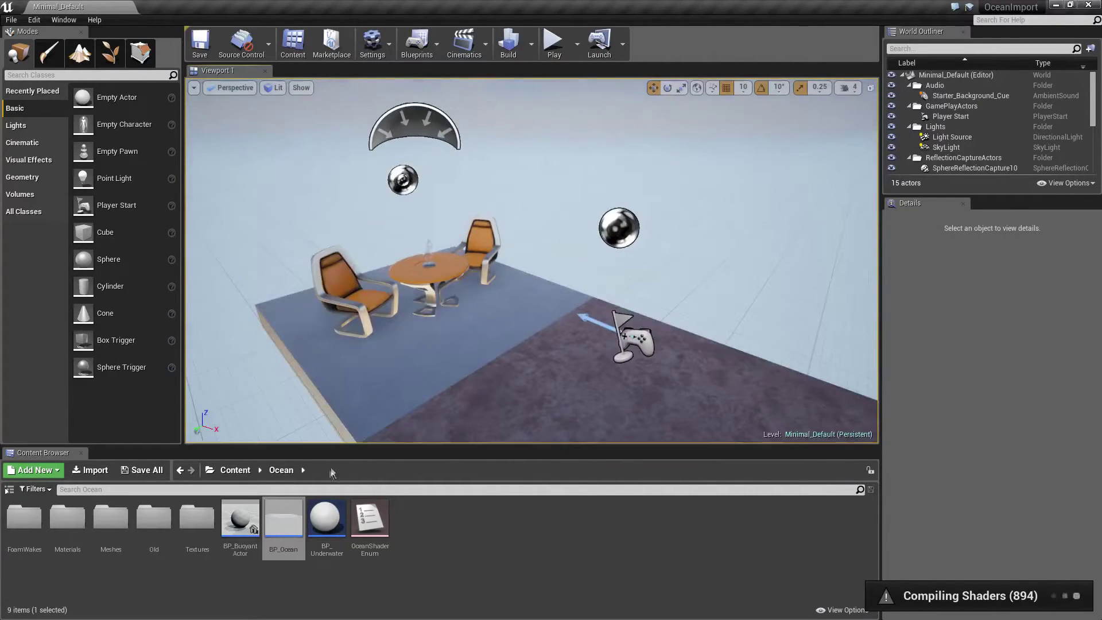
{"action": "left_click_drag", "start_coordinate": [283, 499], "coordinate": [431, 430]}
Collapse the Audio, GamePlayActors, Lights, ReflectionCaptureActors, Sky and Fog, and Volumes outliner folders
{"action": "left_click", "coordinate": [910, 85]}
{"action": "left_click", "coordinate": [910, 95]}
{"action": "left_click", "coordinate": [909, 104]}
{"action": "left_click", "coordinate": [907, 116]}
{"action": "left_click", "coordinate": [907, 126]}
{"action": "left_click", "coordinate": [910, 147]}
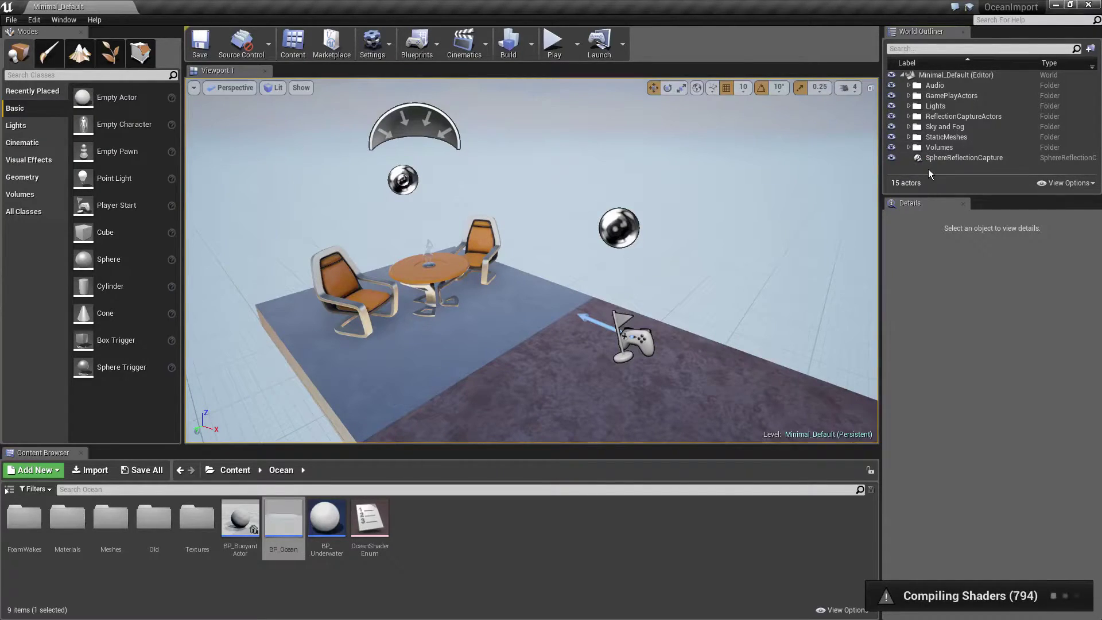
Retry dropping BP_Ocean into the level, then minimize the OceanImport editor
{"action": "left_click_drag", "start_coordinate": [284, 520], "coordinate": [506, 352]}
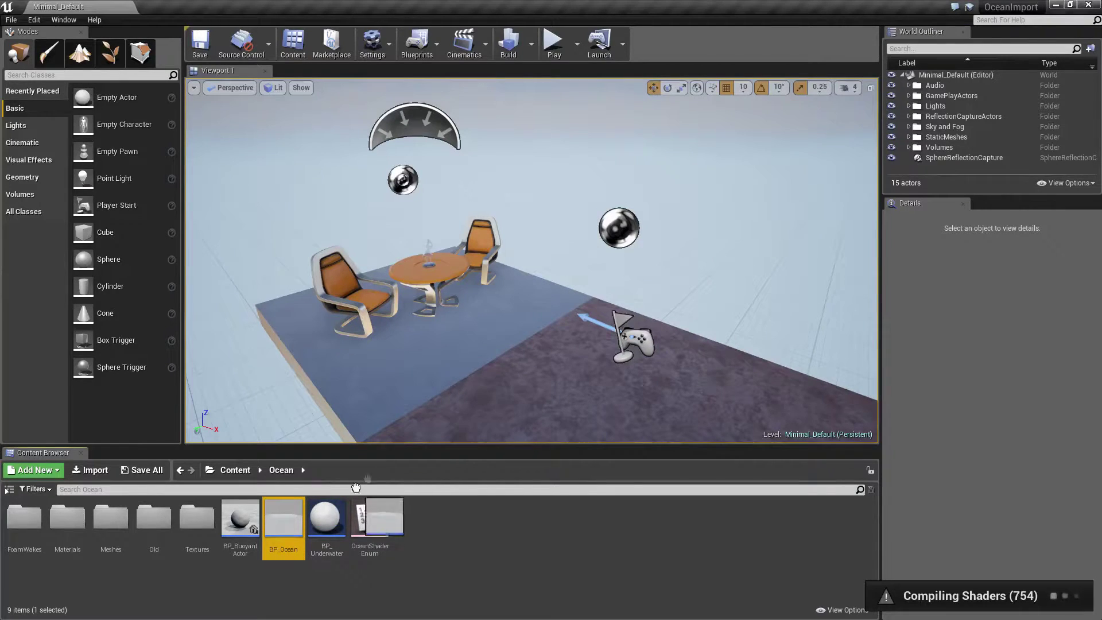
{"action": "left_click_drag", "start_coordinate": [507, 352], "coordinate": [483, 326]}
{"action": "mouse_move", "coordinate": [288, 505]}
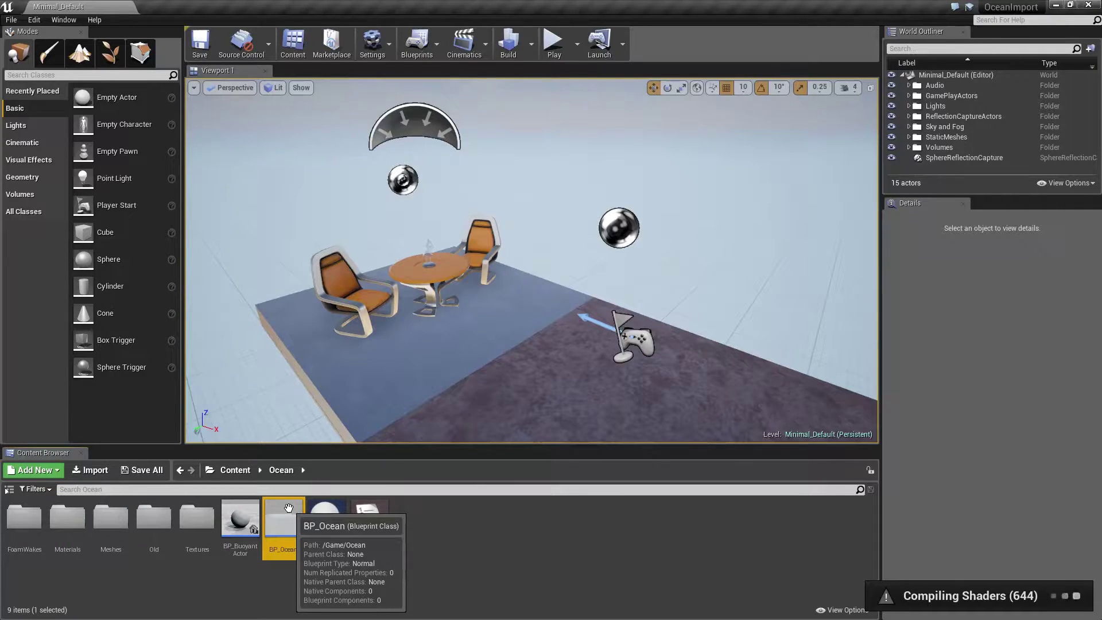
{"action": "left_click", "coordinate": [495, 509]}
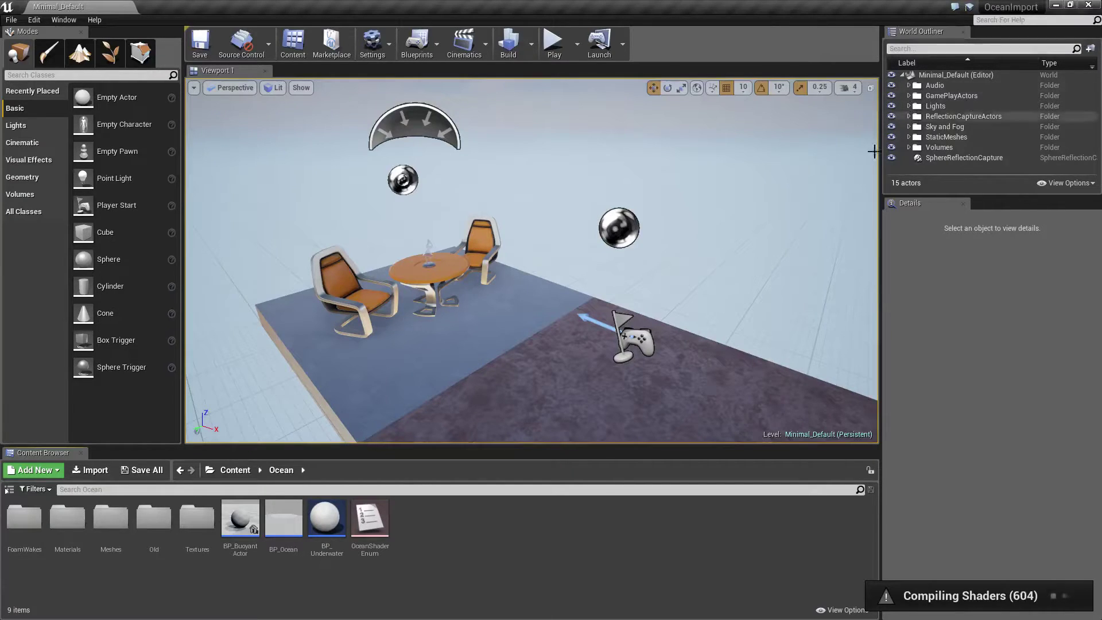
{"action": "mouse_move", "coordinate": [284, 519]}
{"action": "left_mouse_down"}
{"action": "mouse_move", "coordinate": [469, 323]}
{"action": "mouse_move", "coordinate": [522, 325]}
{"action": "mouse_move", "coordinate": [543, 305]}
{"action": "mouse_move", "coordinate": [488, 442]}
{"action": "left_mouse_up"}
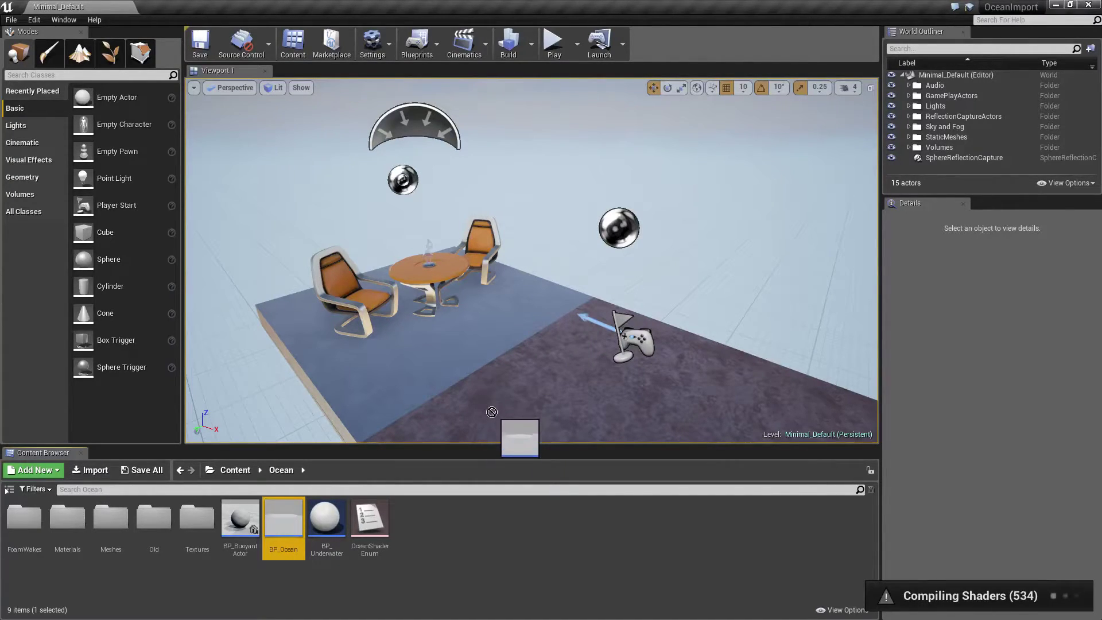
{"action": "left_click_drag", "start_coordinate": [488, 442], "coordinate": [500, 379]}
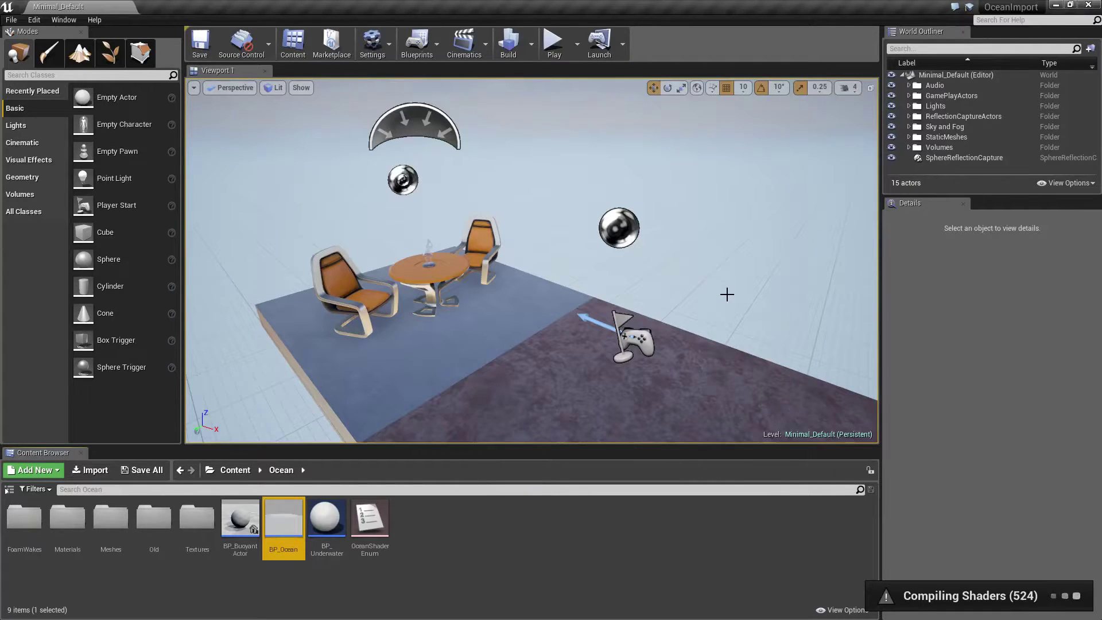
{"action": "left_click", "coordinate": [1056, 6]}
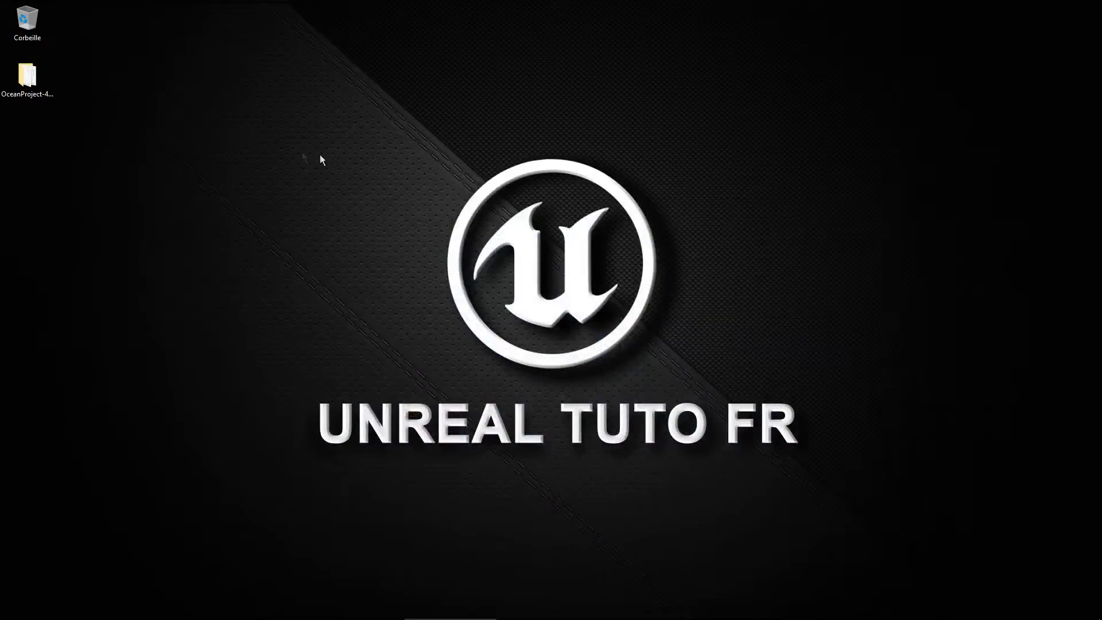
Open OceanProject-4.12 and select its Plugins folder, checking it holds OceanPlugin
{"action": "double_click", "coordinate": [40, 88]}
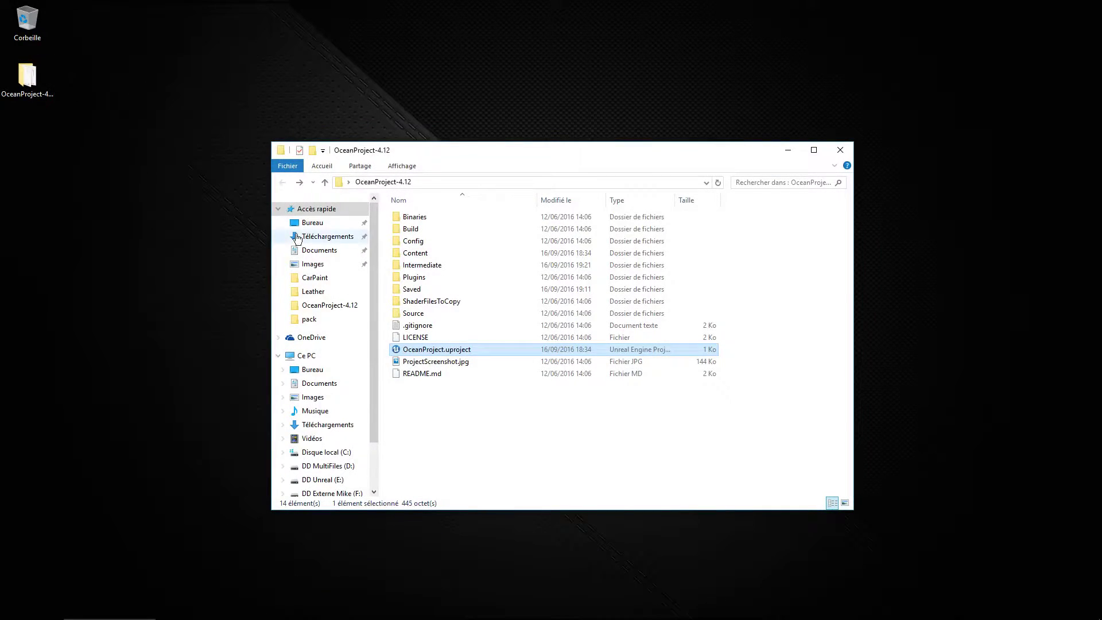
{"action": "mouse_move", "coordinate": [454, 280]}
{"action": "left_mouse_down"}
{"action": "mouse_move", "coordinate": [434, 291]}
{"action": "mouse_move", "coordinate": [425, 278]}
{"action": "left_mouse_up"}
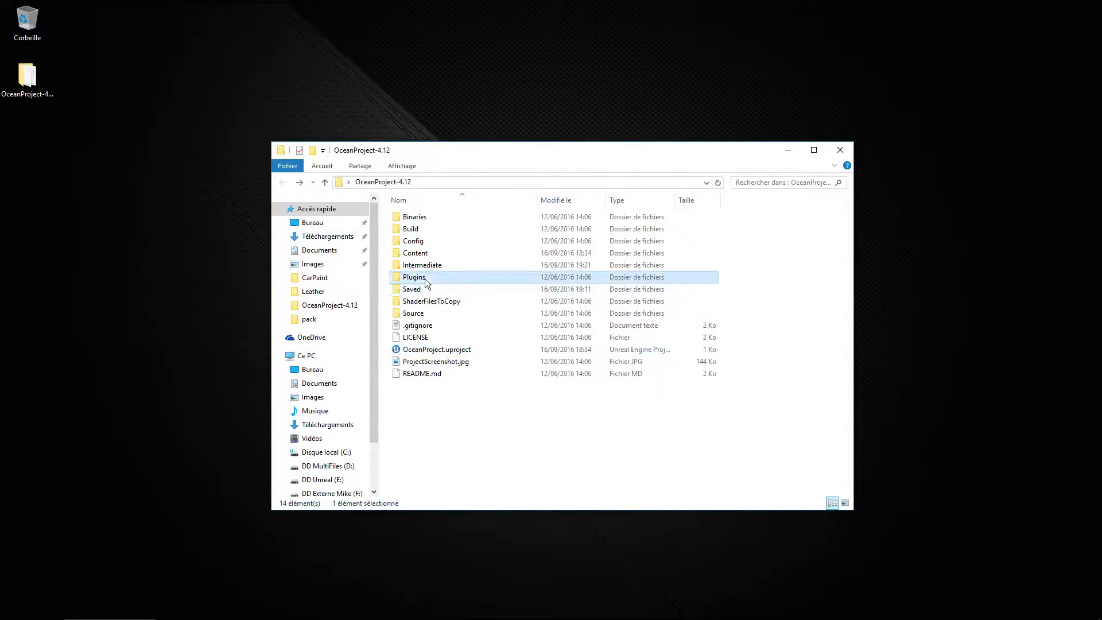
{"action": "double_click", "coordinate": [424, 278]}
{"action": "double_click", "coordinate": [426, 219]}
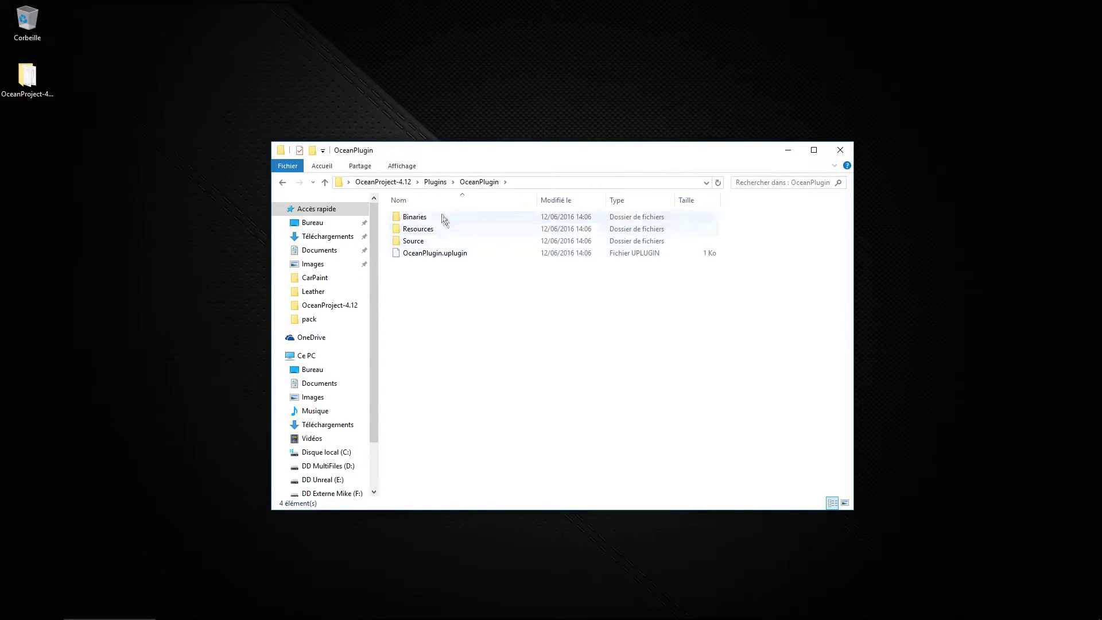
{"action": "left_click", "coordinate": [438, 184]}
{"action": "left_click", "coordinate": [418, 182]}
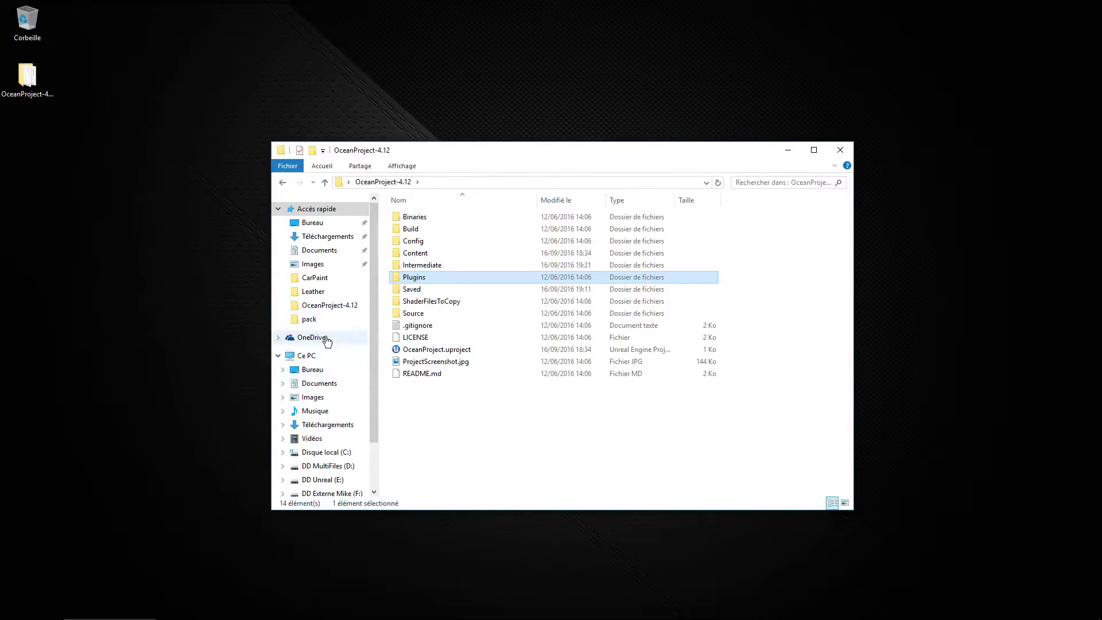
Paste the Plugins folder into E:\Projects\OceanImport and close File Explorer
{"action": "scroll", "coordinate": [328, 454], "scroll_direction": "down", "scroll_amount": 1}
{"action": "left_click", "coordinate": [328, 457]}
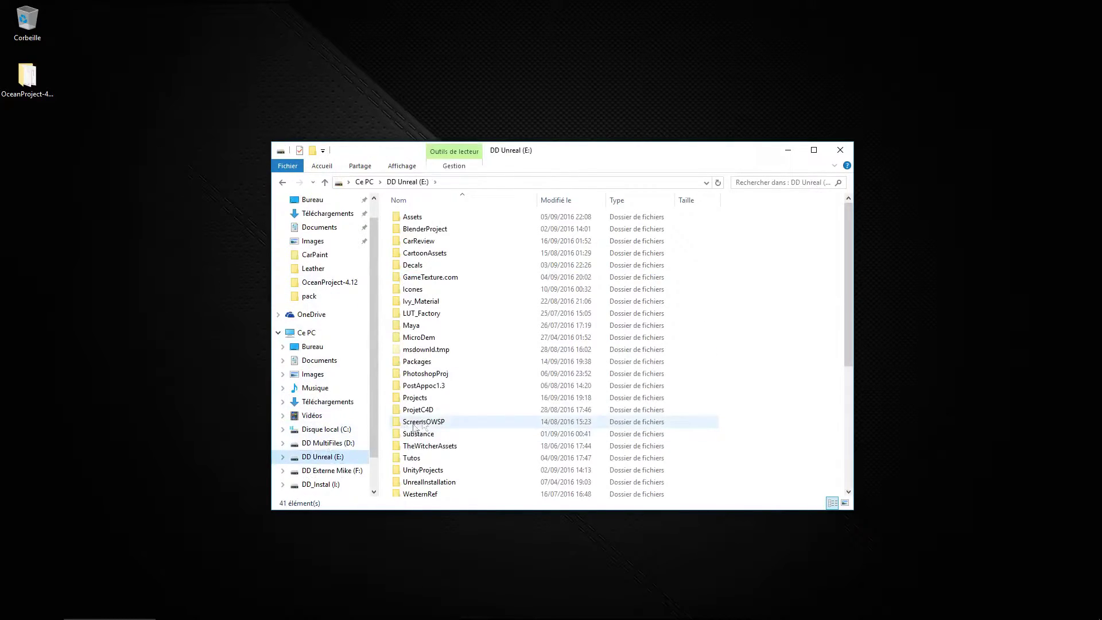
{"action": "double_click", "coordinate": [425, 396]}
{"action": "scroll", "coordinate": [429, 396], "scroll_direction": "down", "scroll_amount": 4}
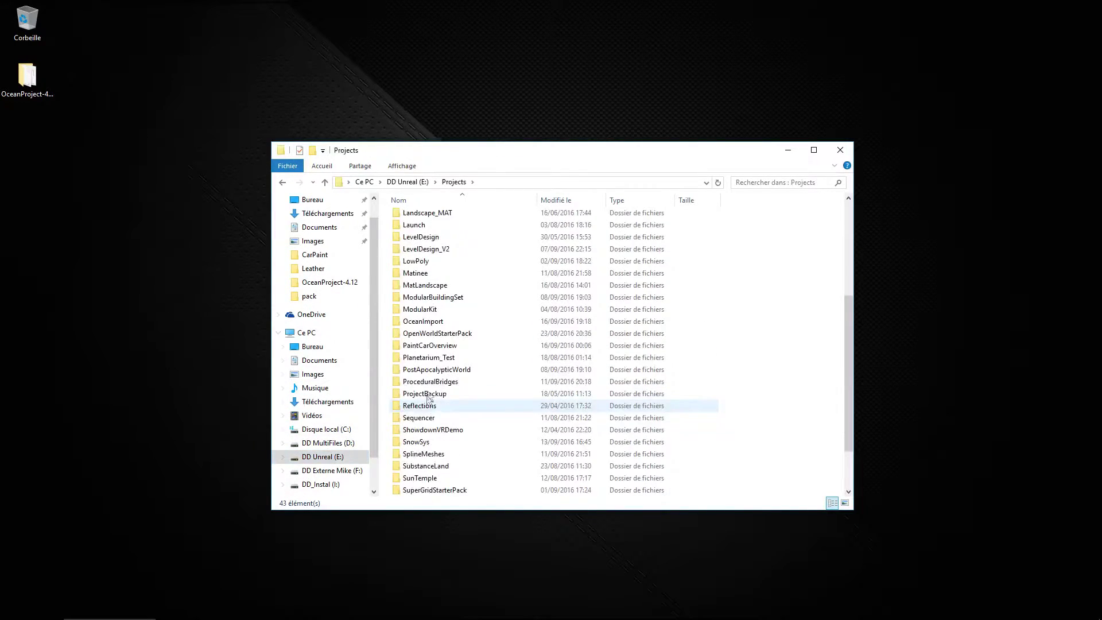
{"action": "double_click", "coordinate": [421, 325]}
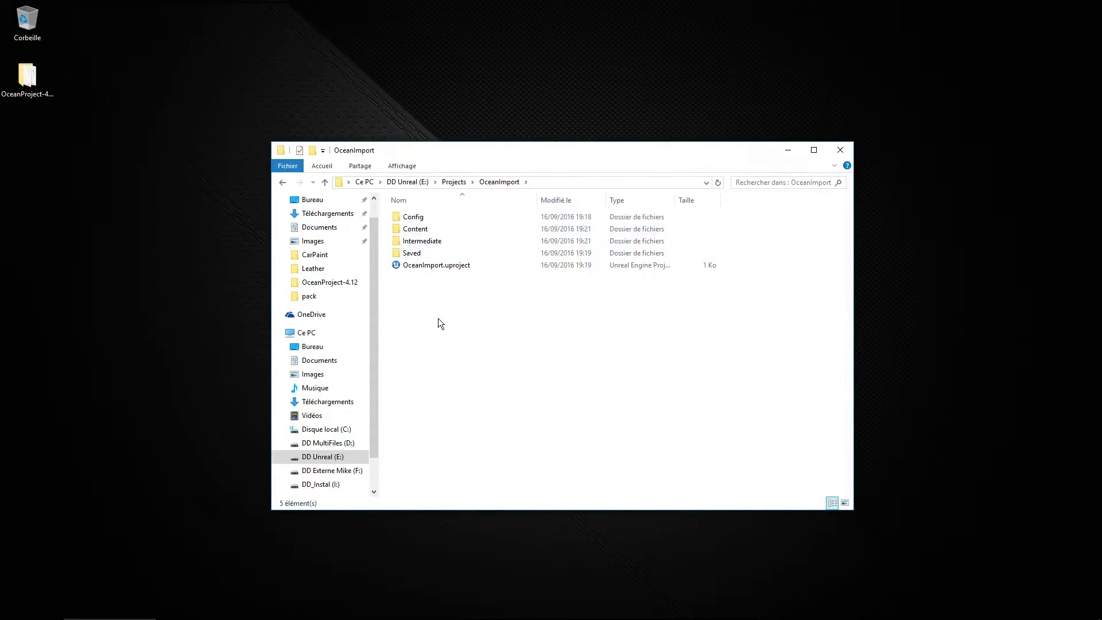
{"action": "key", "text": "ctrl+v"}
{"action": "left_click", "coordinate": [438, 318]}
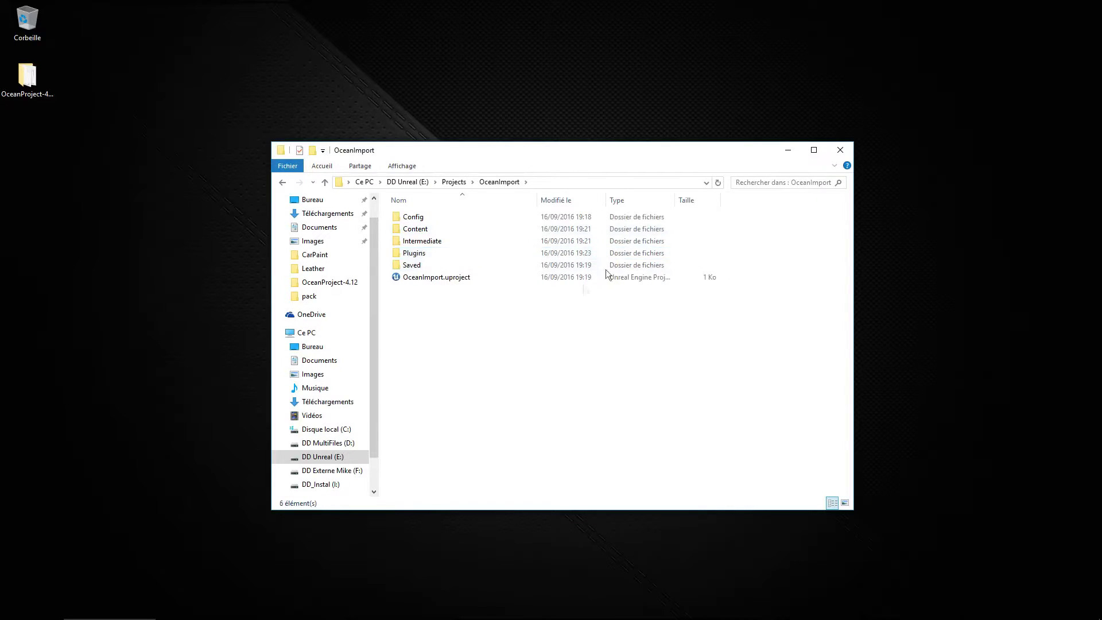
{"action": "left_click", "coordinate": [831, 150]}
{"action": "key", "text": "super"}
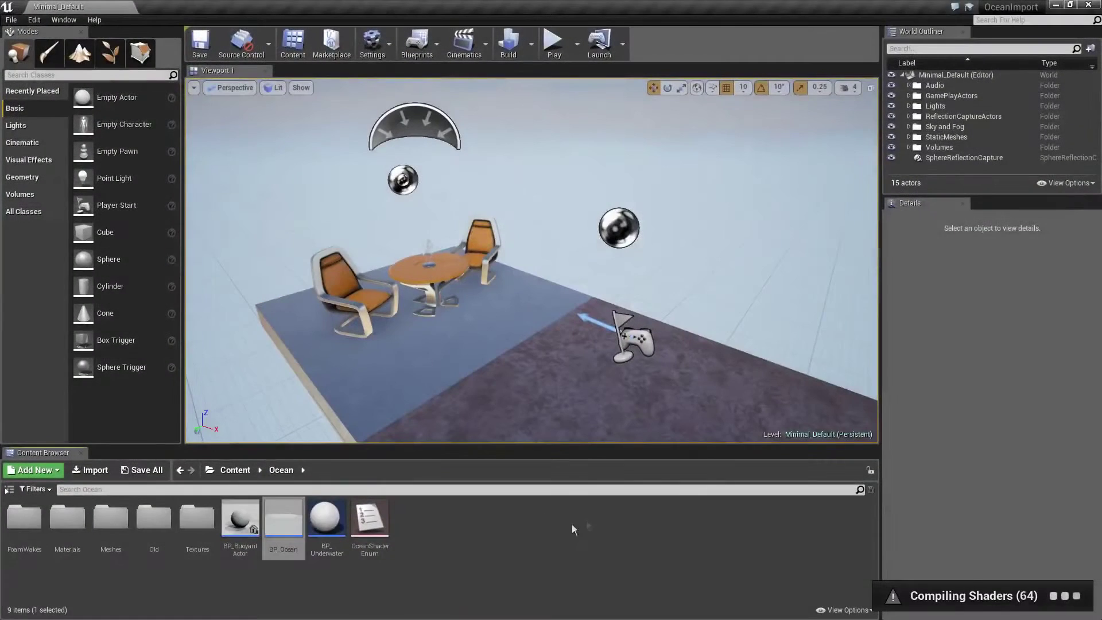
Browse the installed Rendering.Custom and Editor plugins, then try dragging BP_Ocean into the level
{"action": "left_click", "coordinate": [574, 524]}
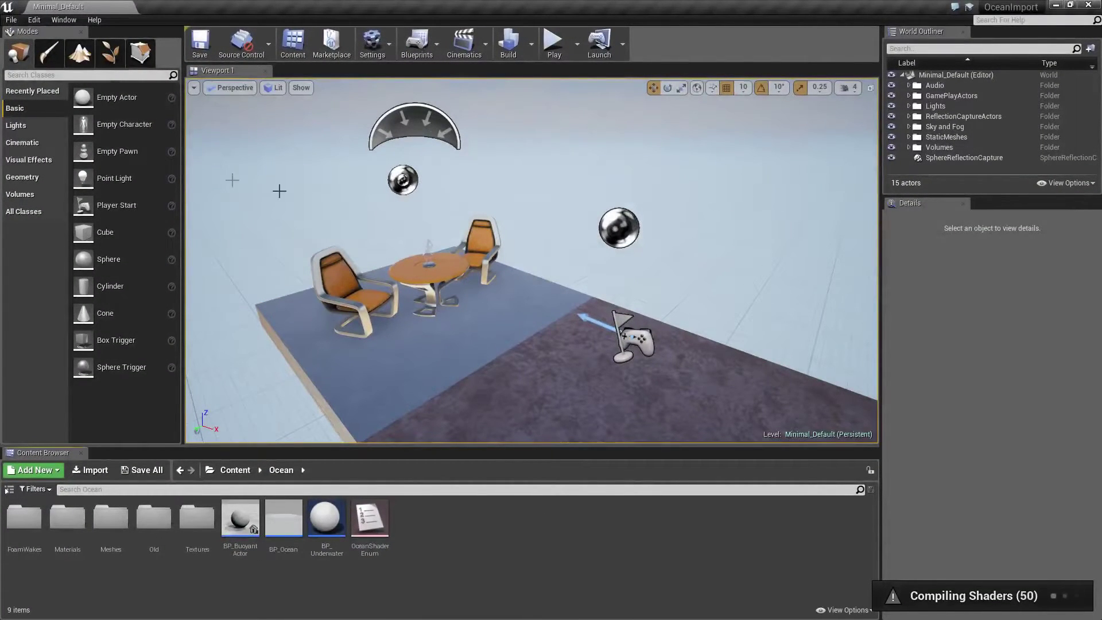
{"action": "left_click", "coordinate": [34, 20]}
{"action": "left_click", "coordinate": [57, 195]}
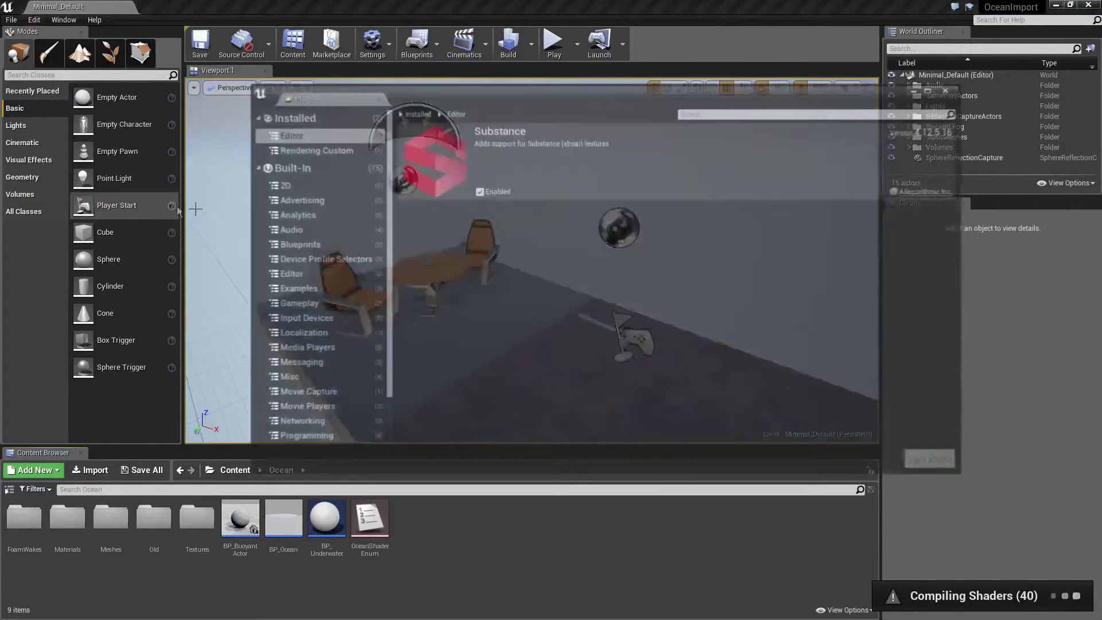
{"action": "left_click", "coordinate": [308, 148]}
{"action": "left_click", "coordinate": [304, 133]}
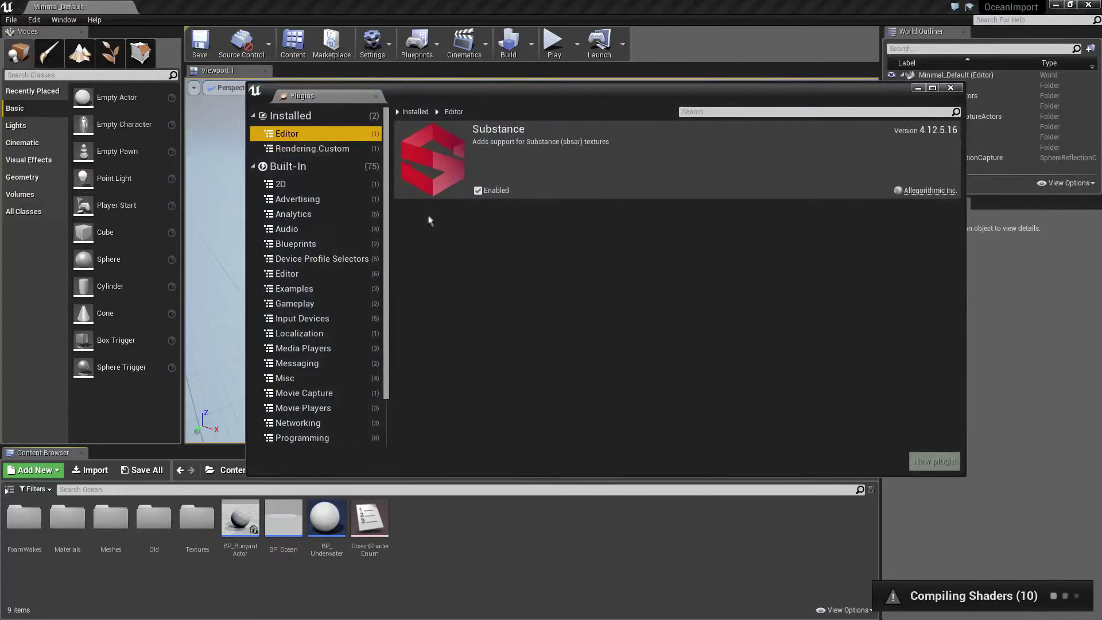
{"action": "left_click", "coordinate": [950, 88]}
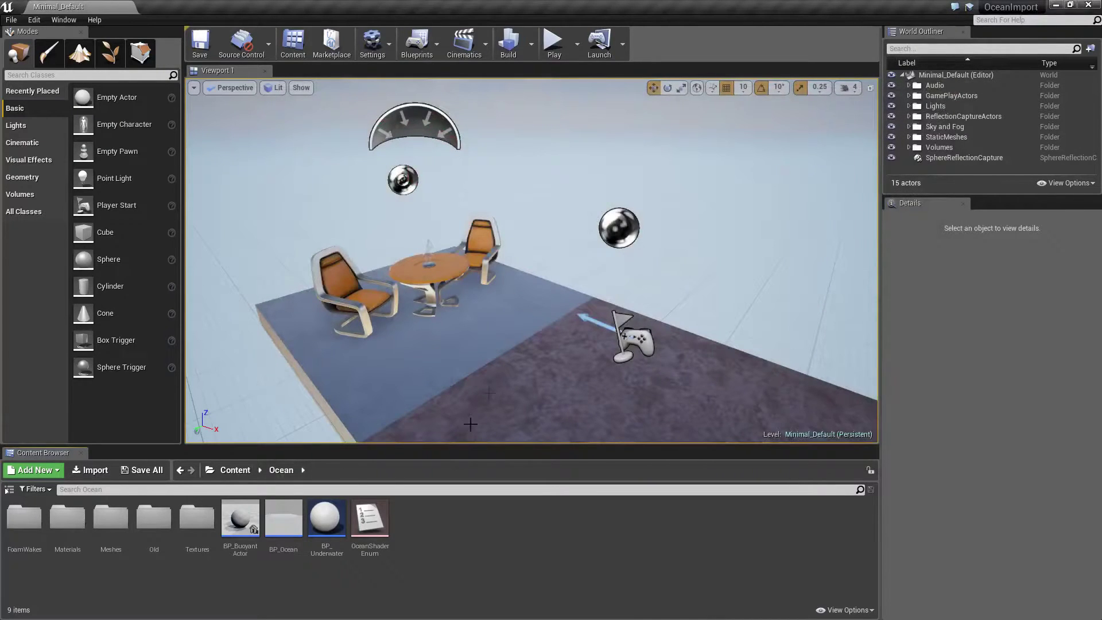
{"action": "left_click_drag", "start_coordinate": [283, 520], "coordinate": [511, 359]}
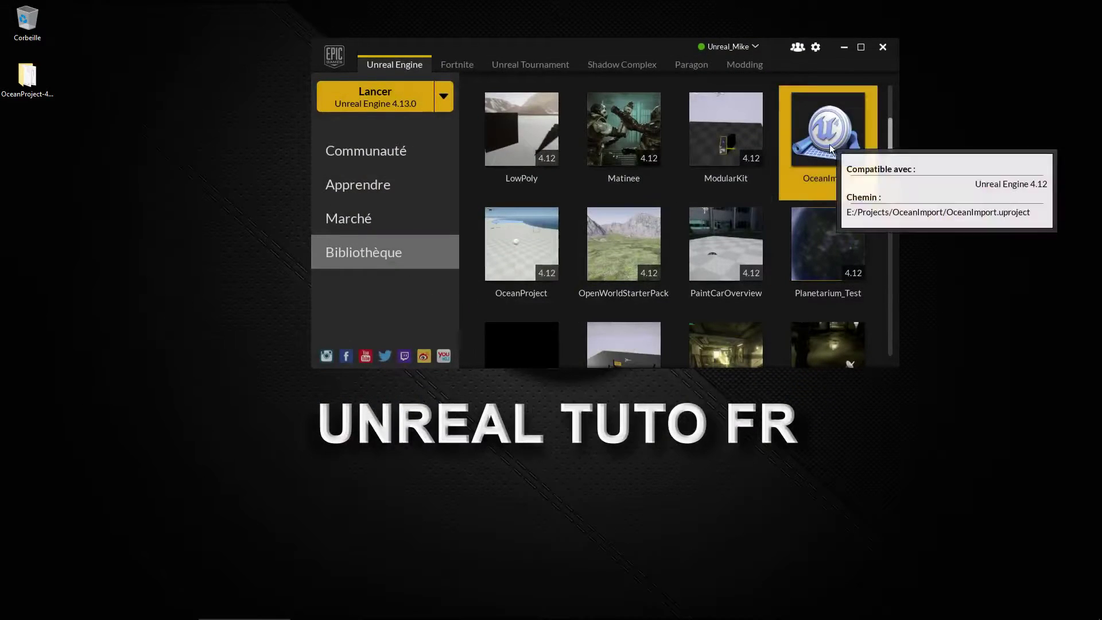
Relaunch OceanImport from the launcher Library and minimize the launcher while the editor loads
{"action": "double_click", "coordinate": [829, 144]}
{"action": "left_click", "coordinate": [844, 46]}
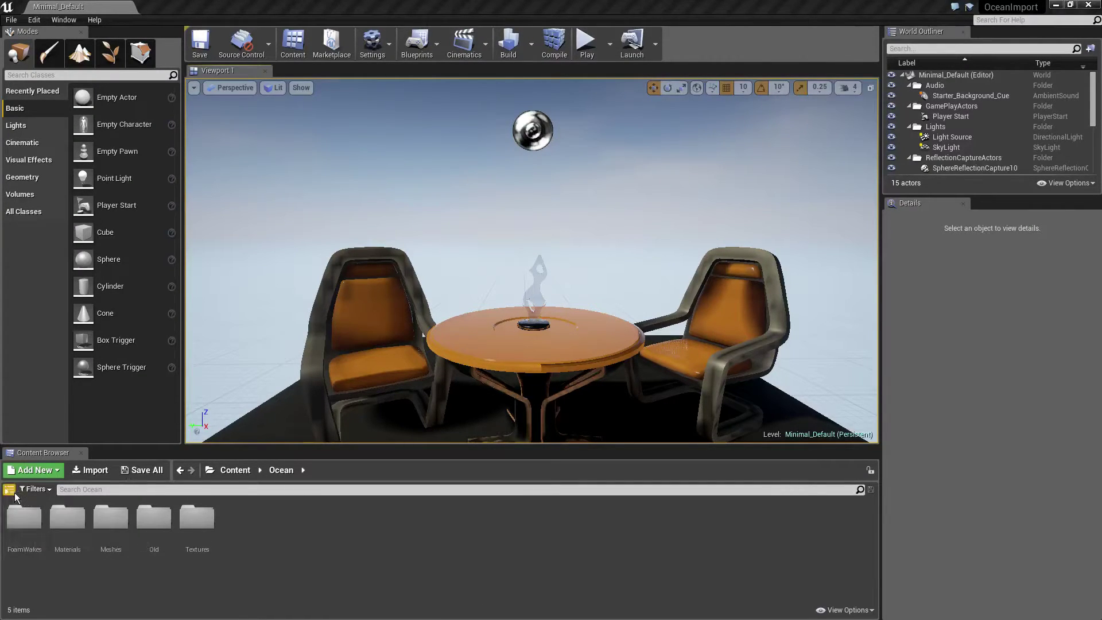
Drag BP_Ocean from the content tree into the viewport over the platform
{"action": "left_click", "coordinate": [10, 491]}
{"action": "right_click_drag", "start_coordinate": [357, 374], "coordinate": [376, 392]}
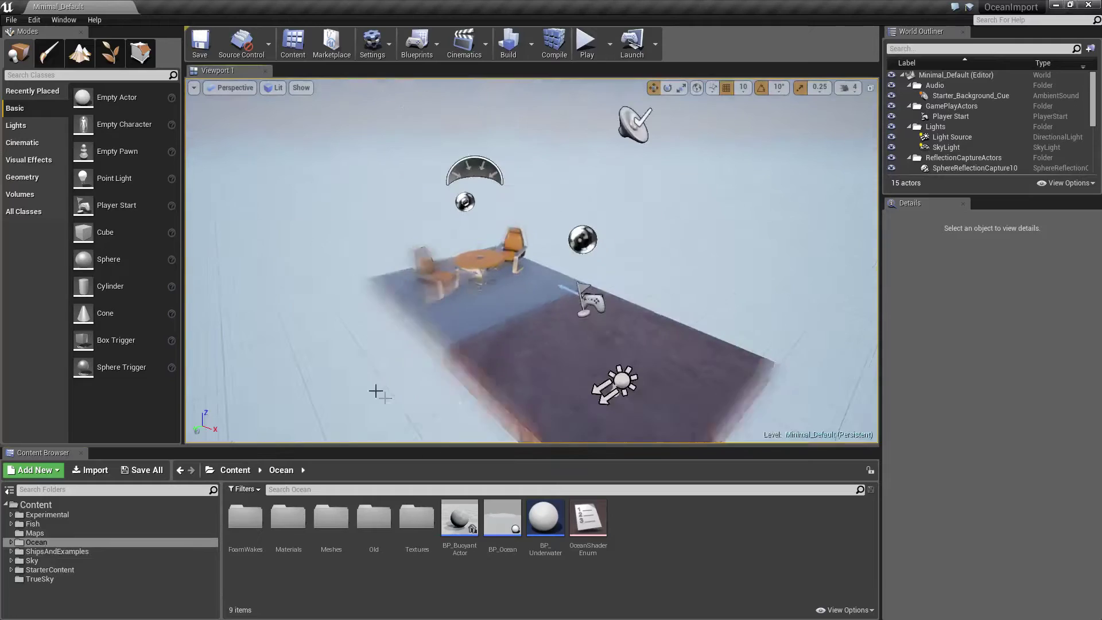
{"action": "left_click_drag", "start_coordinate": [502, 517], "coordinate": [528, 343]}
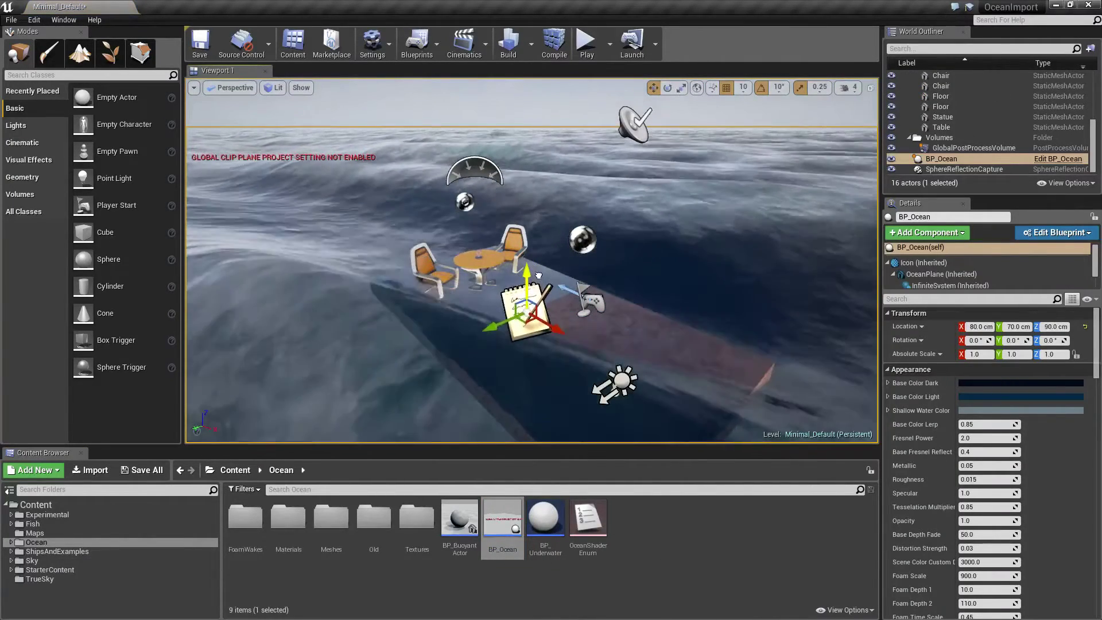
{"action": "right_click_drag", "start_coordinate": [539, 276], "coordinate": [501, 296]}
{"action": "key", "text": "Escape"}
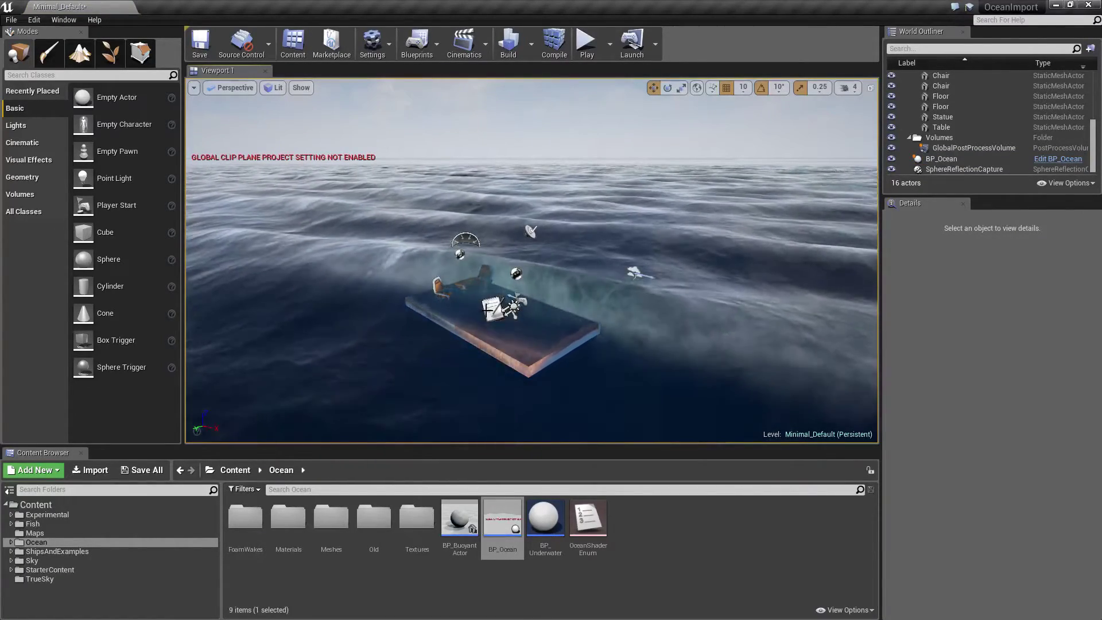
Raise BP_Ocean to Z 170 cm so its waves cover the platform
{"action": "left_click", "coordinate": [488, 310]}
{"action": "left_click_drag", "start_coordinate": [487, 259], "coordinate": [489, 244]}
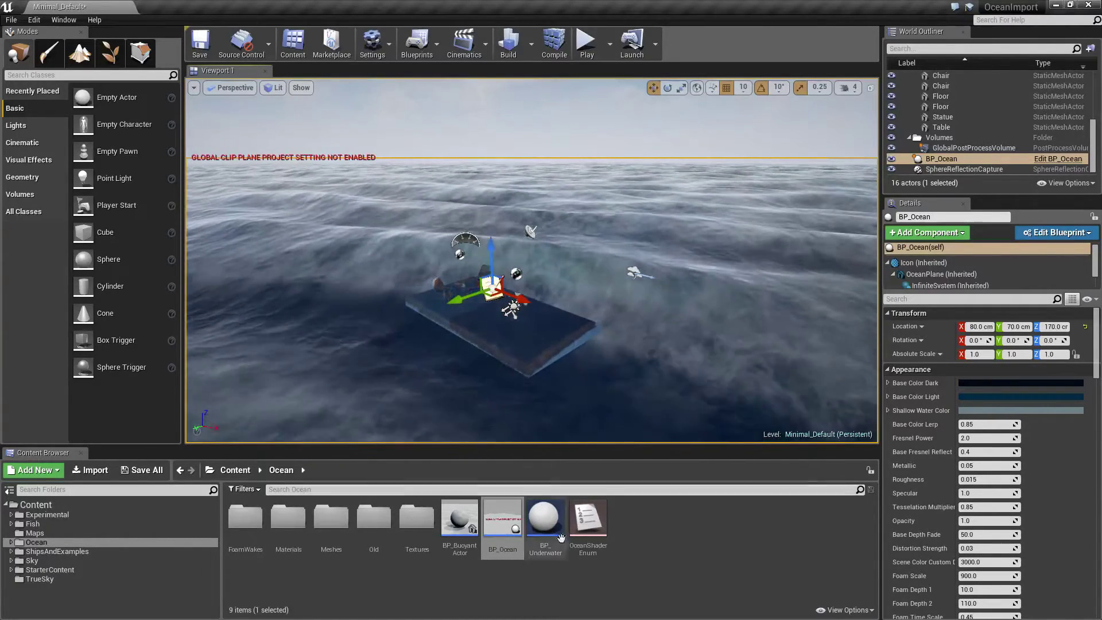
{"action": "left_click", "coordinate": [644, 553]}
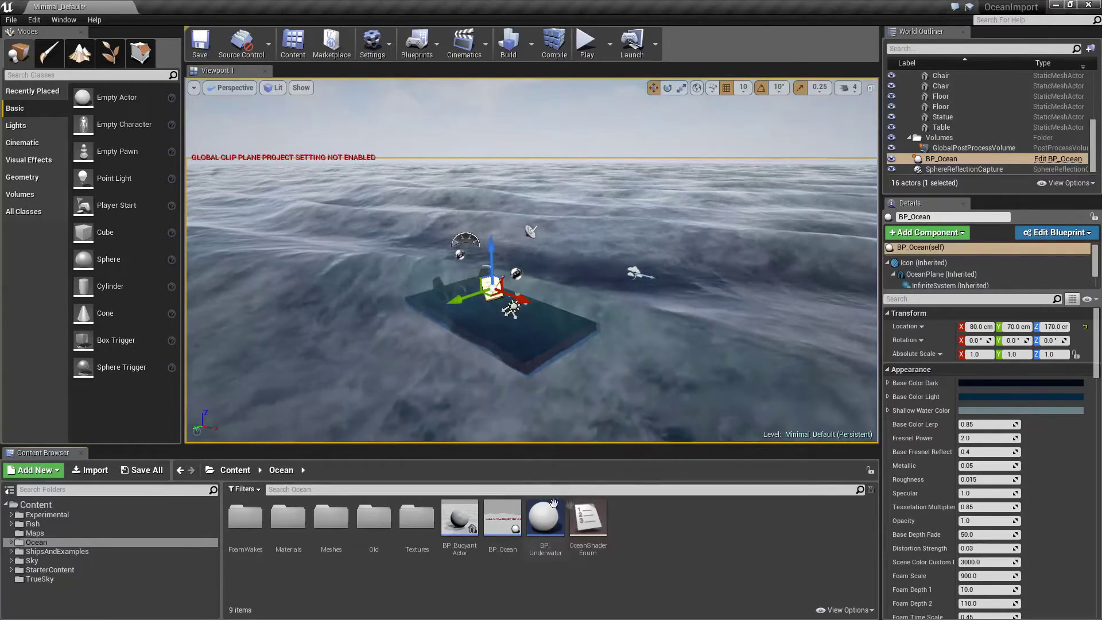
{"action": "left_click", "coordinate": [33, 19]}
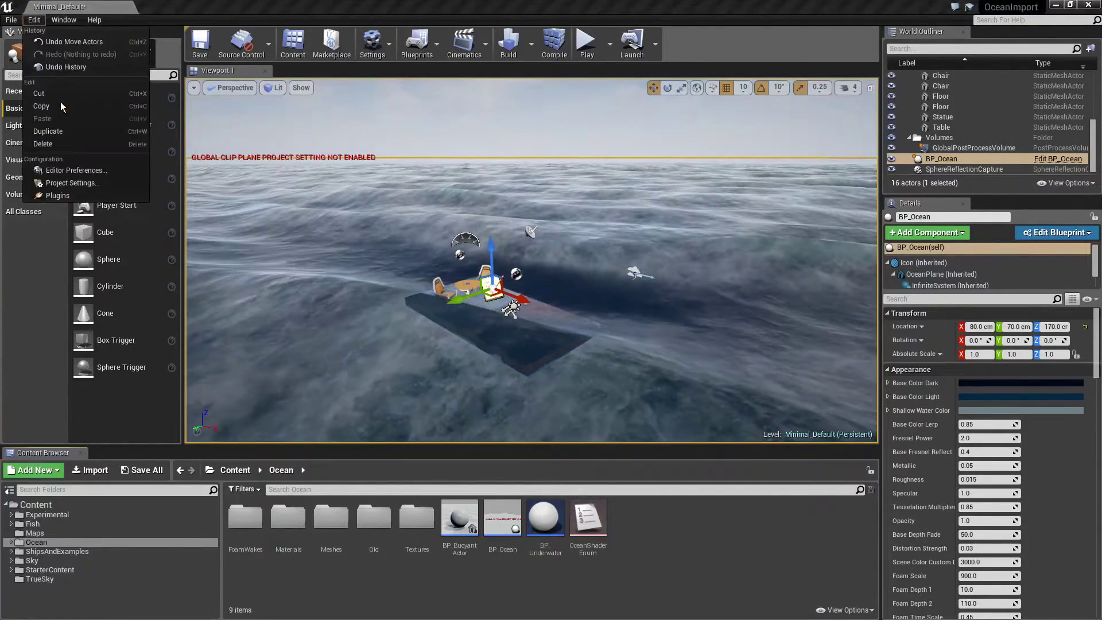
Inspect the Ocean plugin's properties under Rendering.Custom, then close the Plugins window
{"action": "left_click", "coordinate": [61, 198]}
{"action": "left_click", "coordinate": [312, 148]}
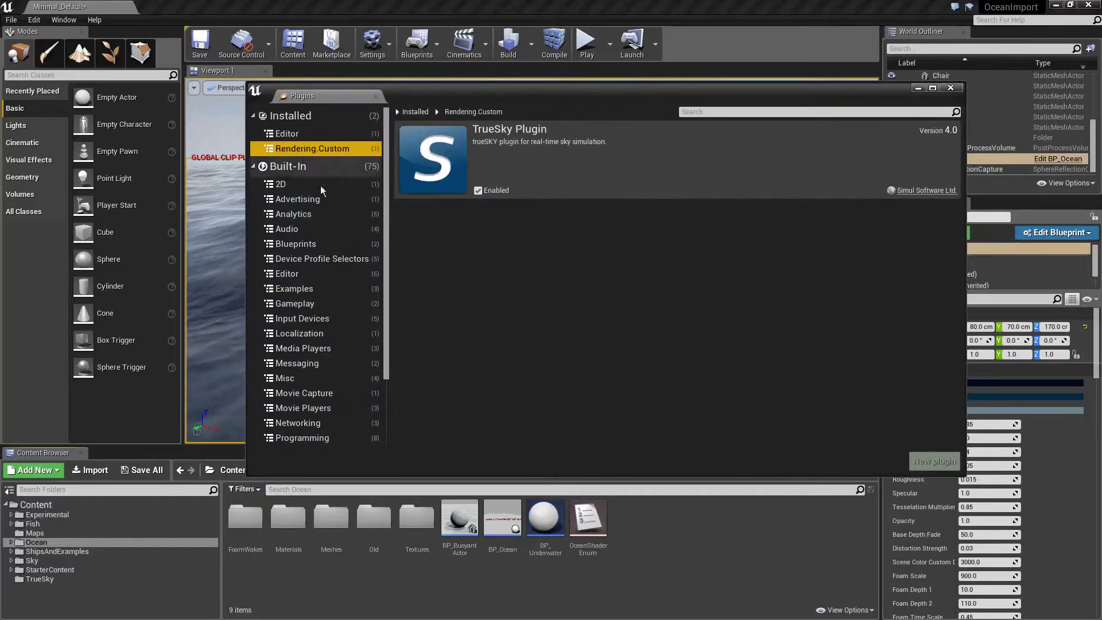
{"action": "scroll", "coordinate": [338, 230], "scroll_direction": "down", "scroll_amount": 3}
{"action": "left_click", "coordinate": [345, 439]}
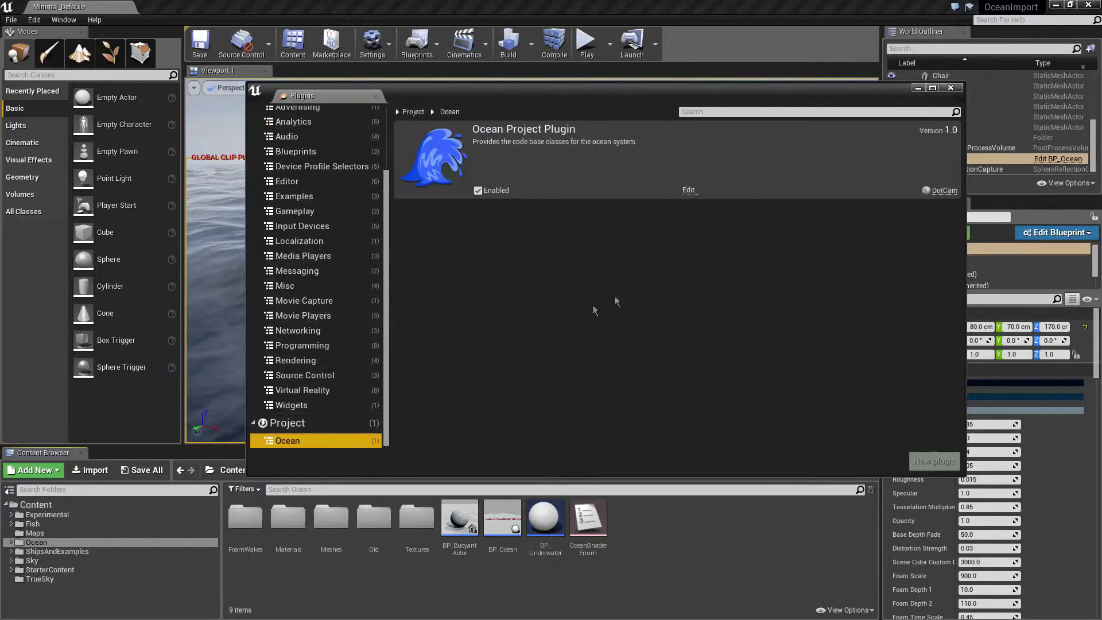
{"action": "left_click", "coordinate": [689, 190]}
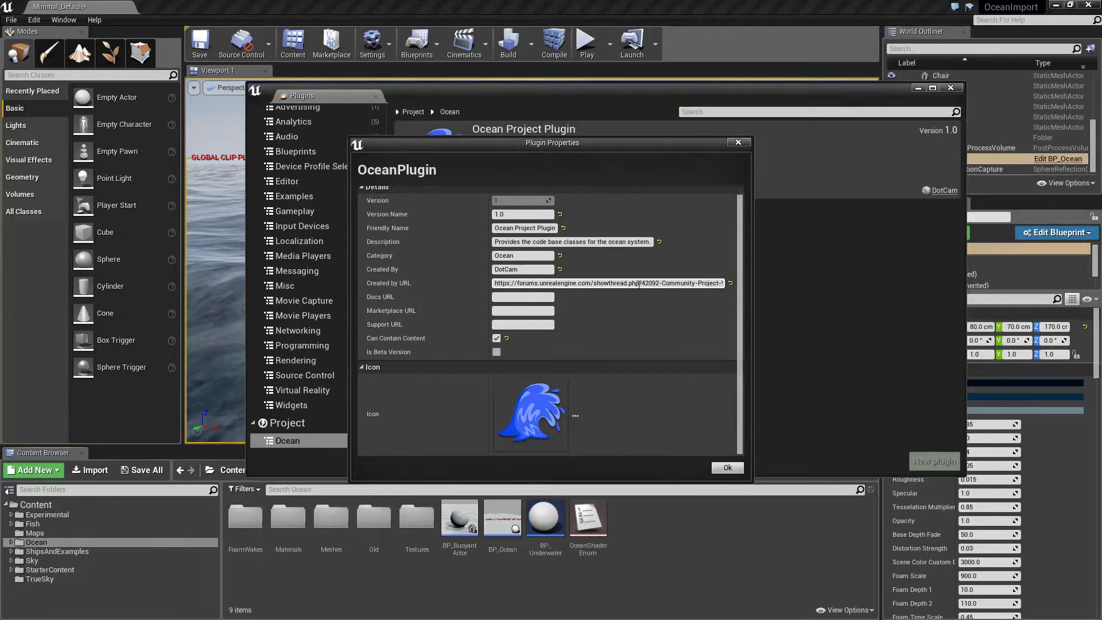
{"action": "left_click", "coordinate": [736, 142]}
{"action": "left_click", "coordinate": [951, 87]}
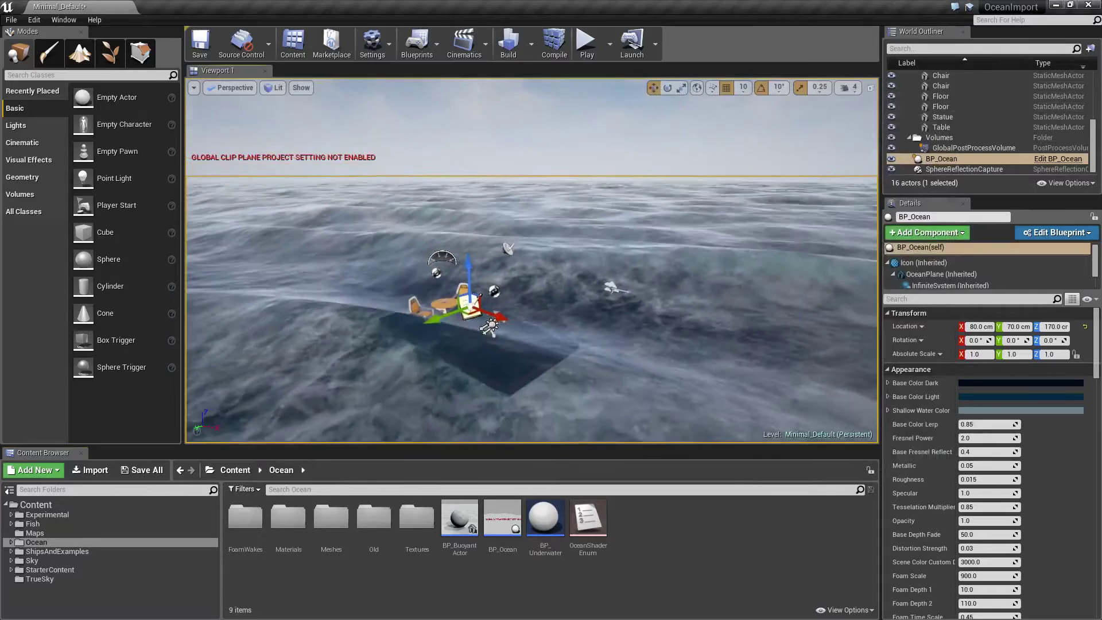
{"action": "middle_click_drag", "start_coordinate": [402, 135], "coordinate": [401, 173]}
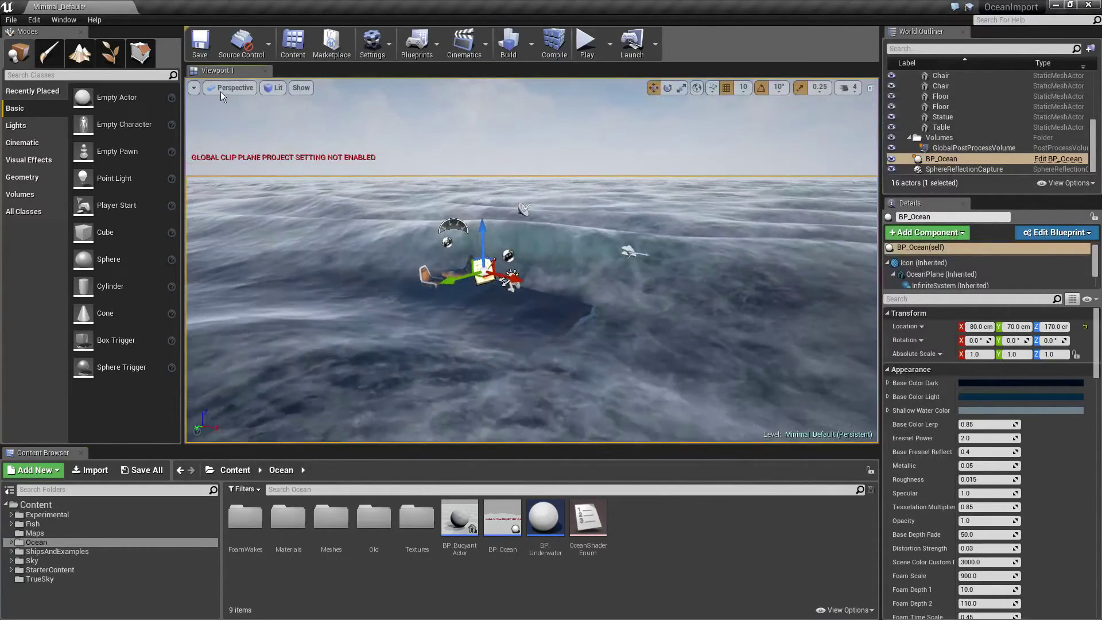
Enable 'Support global clip plane for Planar Reflections' in Rendering settings, then restart and save the level
{"action": "left_click", "coordinate": [27, 19]}
{"action": "left_click", "coordinate": [72, 181]}
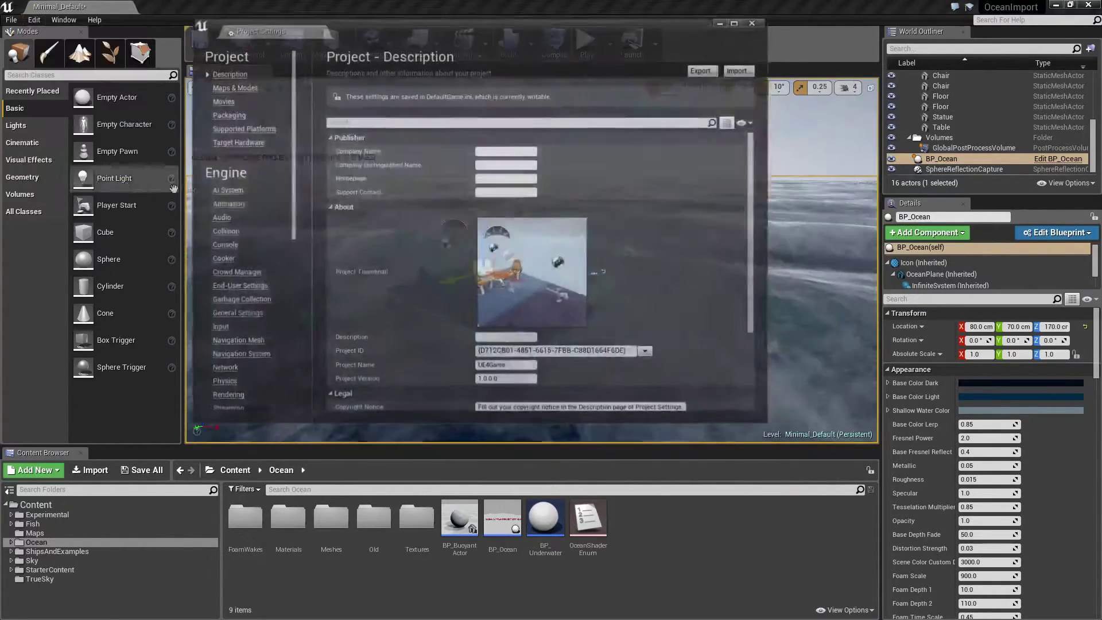
{"action": "scroll", "coordinate": [251, 288], "scroll_direction": "down", "scroll_amount": 2}
{"action": "left_click", "coordinate": [225, 341]}
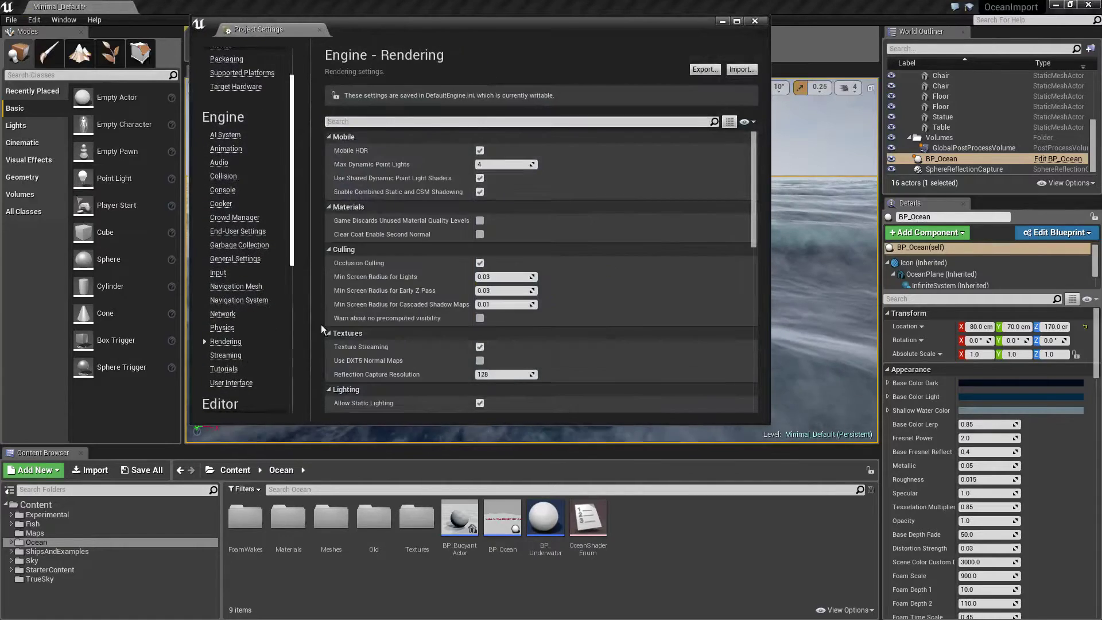
{"action": "scroll", "coordinate": [394, 333], "scroll_direction": "down", "scroll_amount": 3}
{"action": "scroll", "coordinate": [388, 335], "scroll_direction": "down", "scroll_amount": 3}
{"action": "scroll", "coordinate": [388, 333], "scroll_direction": "down", "scroll_amount": 3}
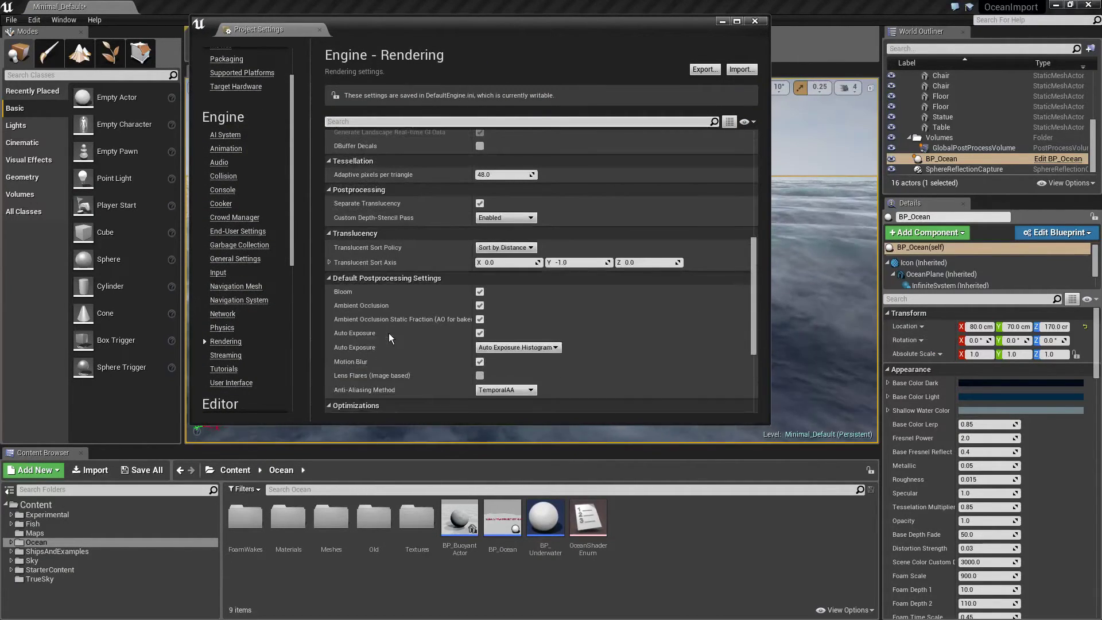
{"action": "scroll", "coordinate": [388, 333], "scroll_direction": "down", "scroll_amount": 3}
{"action": "scroll", "coordinate": [393, 336], "scroll_direction": "down", "scroll_amount": 2}
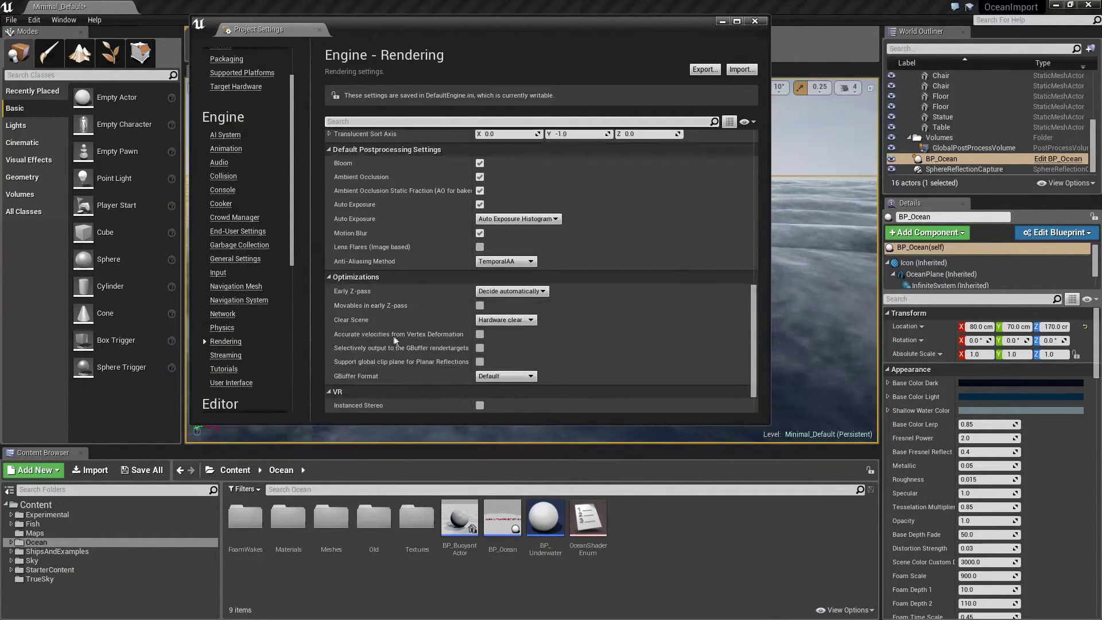
{"action": "left_click", "coordinate": [480, 362]}
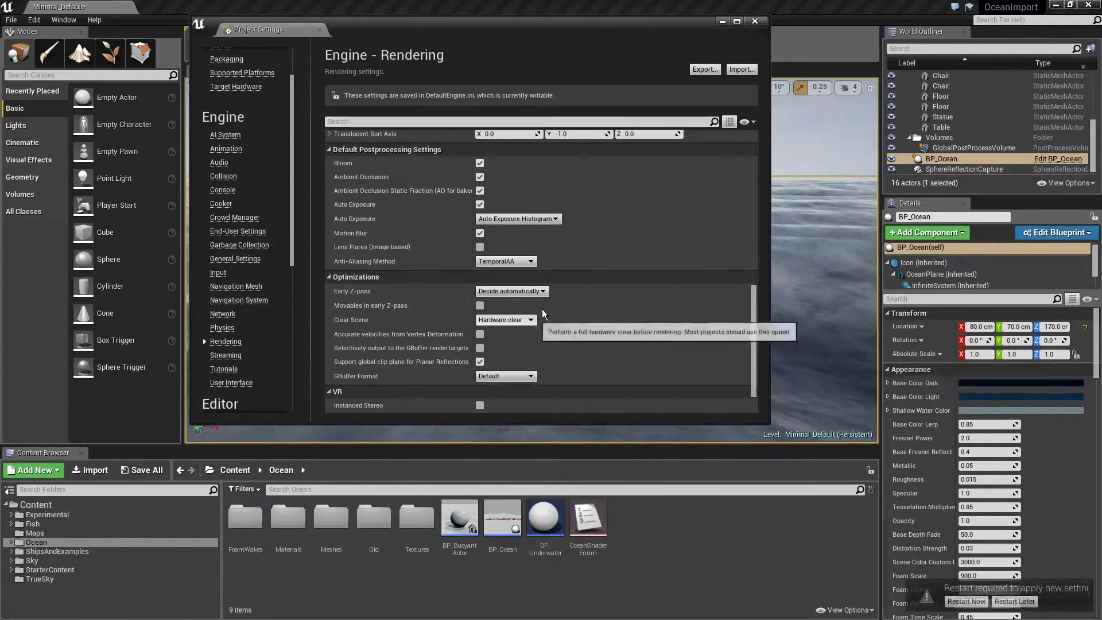
{"action": "left_click", "coordinate": [965, 601]}
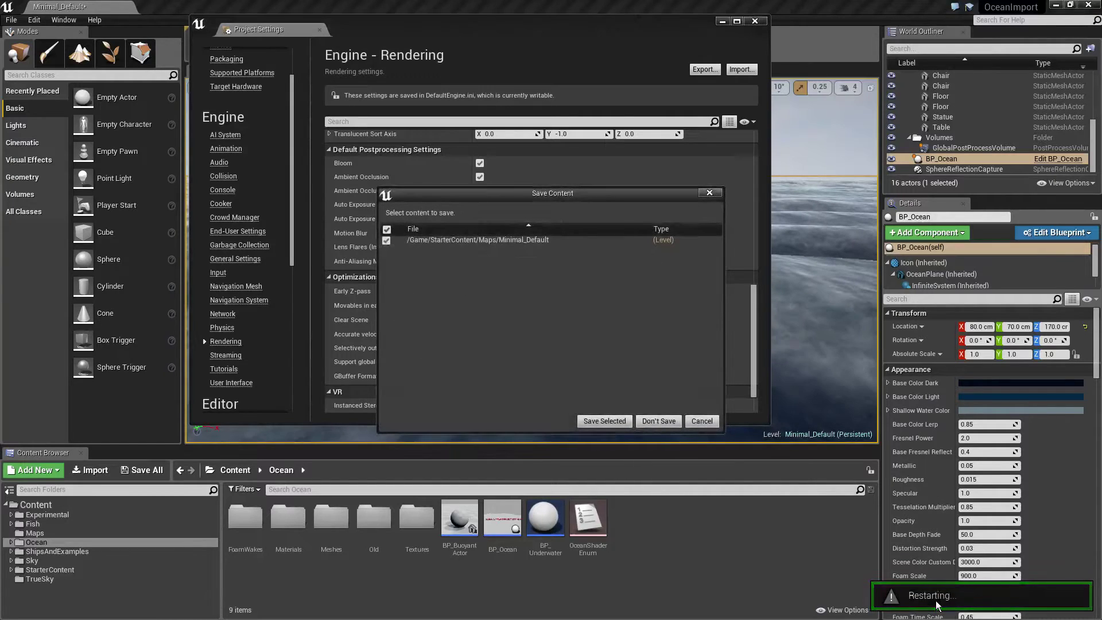
{"action": "left_click", "coordinate": [610, 421]}
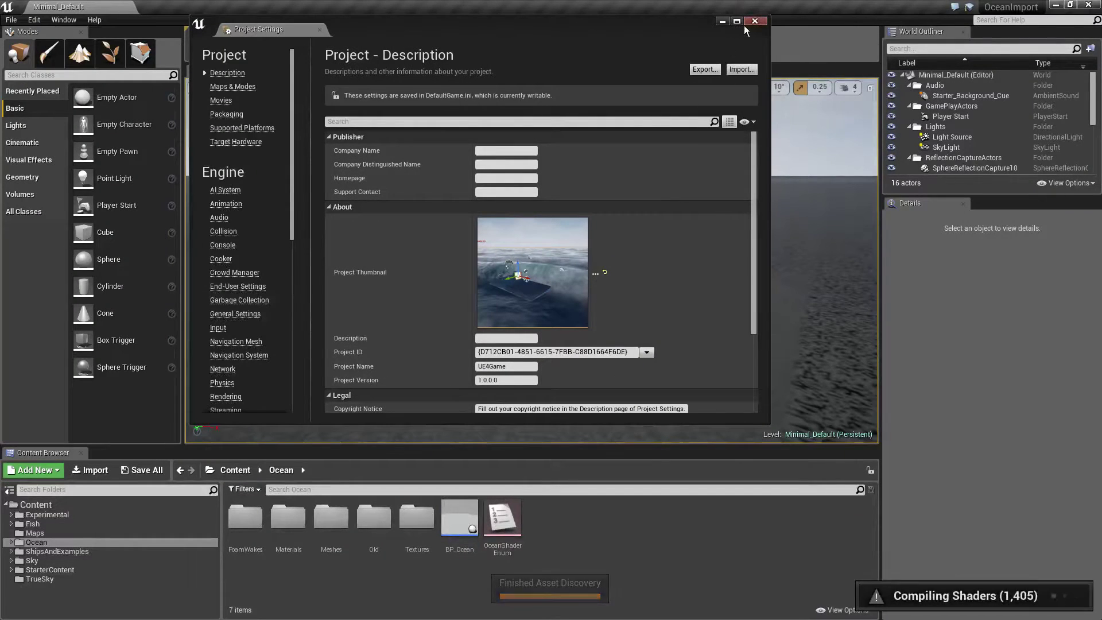
Close Project Settings, select BP_Ocean and scroll through its Details while shaders compile
{"action": "left_click", "coordinate": [755, 21]}
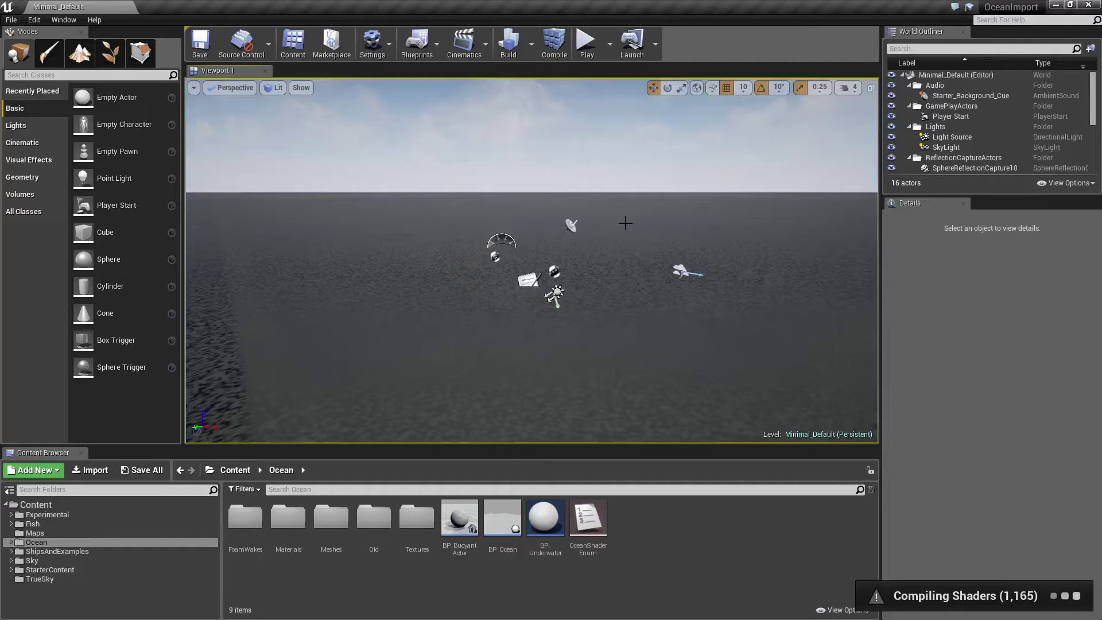
{"action": "right_click_drag", "start_coordinate": [628, 220], "coordinate": [660, 299]}
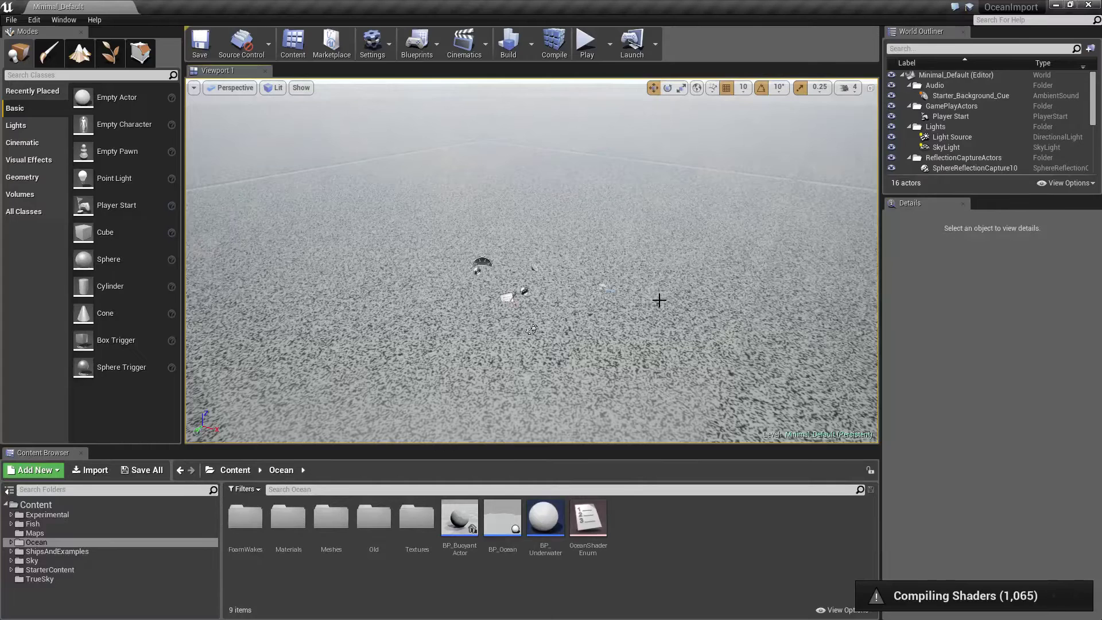
{"action": "left_click", "coordinate": [665, 321]}
{"action": "scroll", "coordinate": [975, 364], "scroll_direction": "down", "scroll_amount": 5}
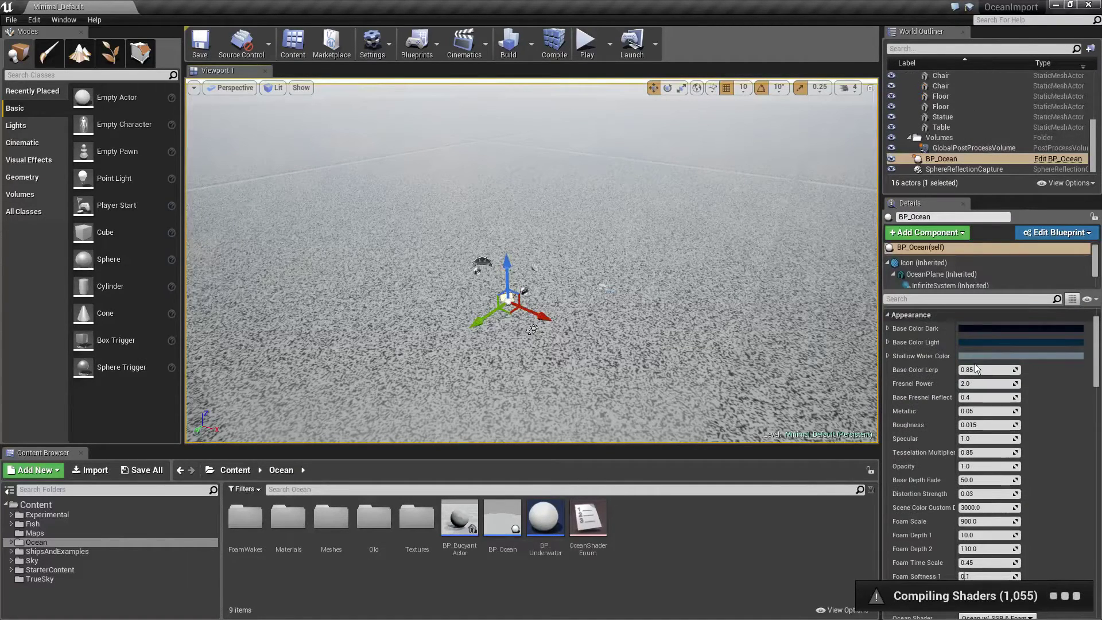
{"action": "scroll", "coordinate": [974, 364], "scroll_direction": "down", "scroll_amount": 3}
{"action": "scroll", "coordinate": [975, 364], "scroll_direction": "down", "scroll_amount": 2}
{"action": "scroll", "coordinate": [974, 364], "scroll_direction": "down", "scroll_amount": 2}
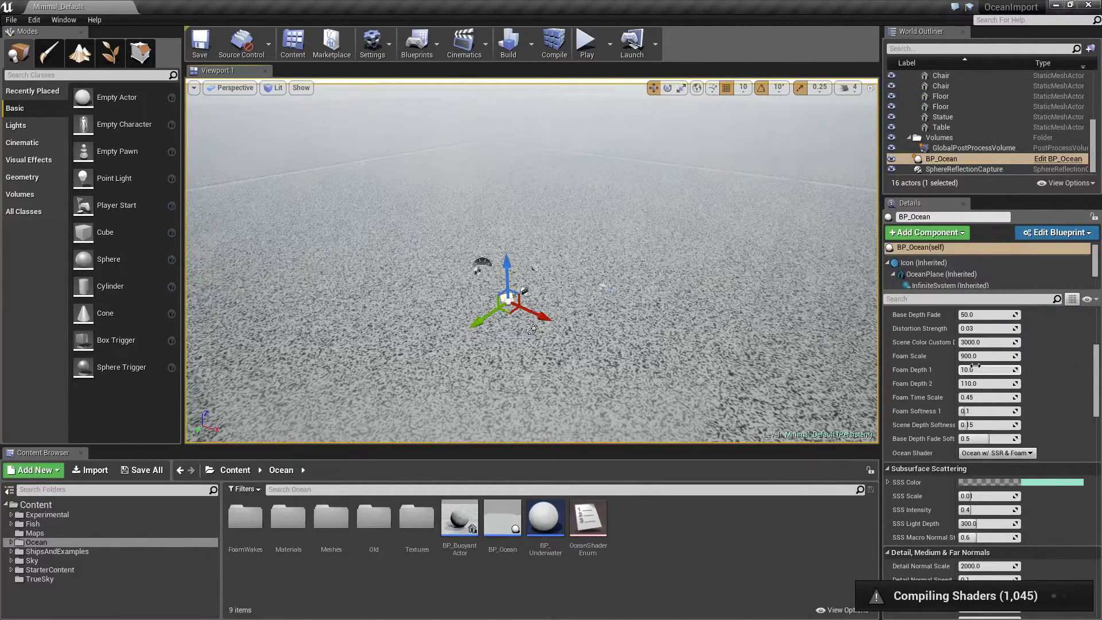
{"action": "scroll", "coordinate": [1002, 453], "scroll_direction": "down", "scroll_amount": 1}
Review BP_Ocean's SSS Color and remaining ocean properties, then deselect it once the water renders
{"action": "right_click", "coordinate": [993, 428]}
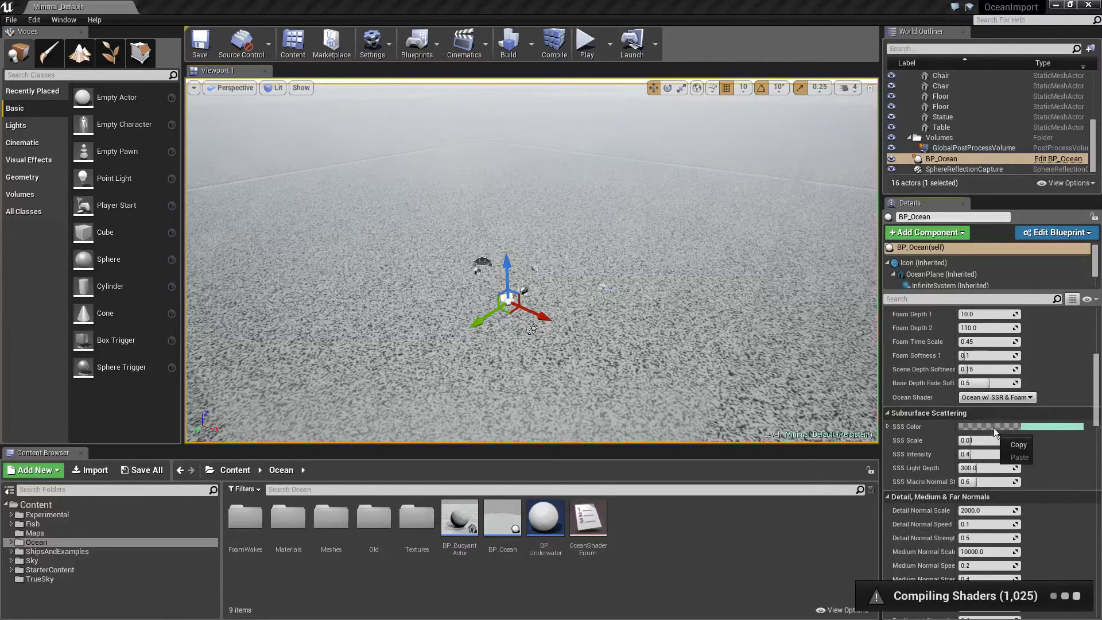
{"action": "left_click", "coordinate": [1085, 467]}
{"action": "scroll", "coordinate": [1037, 434], "scroll_direction": "down", "scroll_amount": 1}
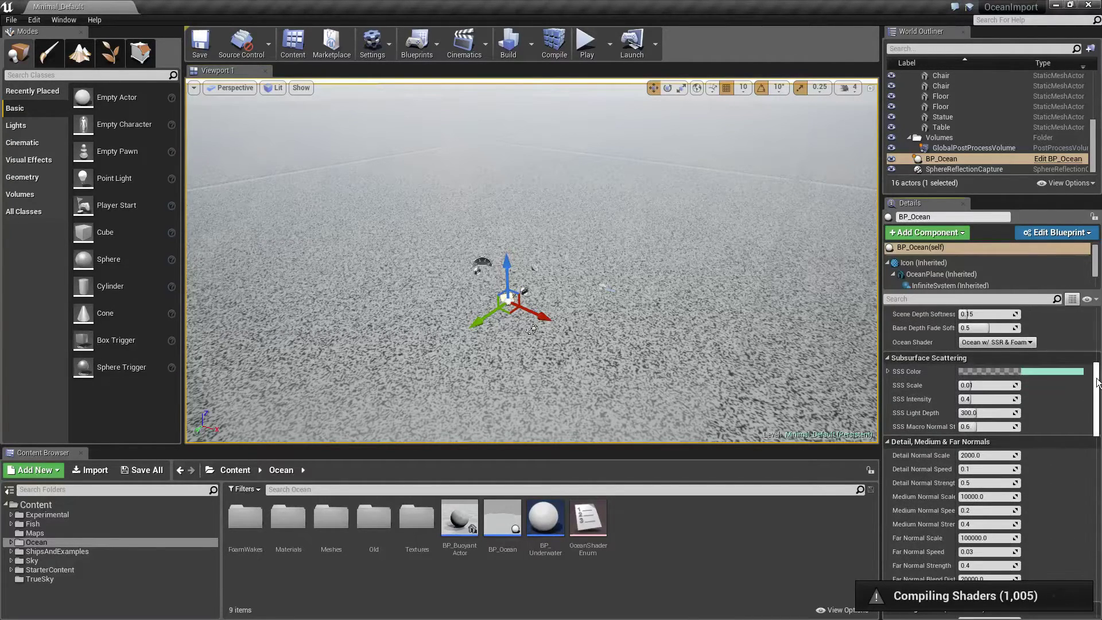
{"action": "scroll", "coordinate": [1097, 395], "scroll_direction": "down", "scroll_amount": 1}
{"action": "left_click_drag", "start_coordinate": [1097, 395], "coordinate": [1098, 522]}
{"action": "scroll", "coordinate": [971, 425], "scroll_direction": "down", "scroll_amount": 1}
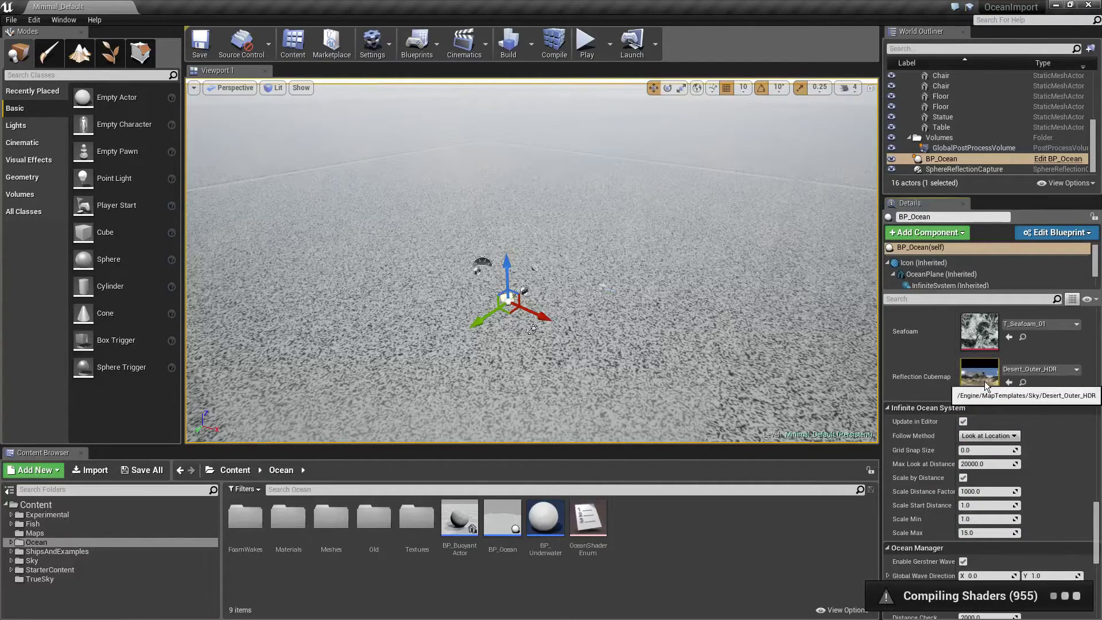
{"action": "scroll", "coordinate": [984, 381], "scroll_direction": "down", "scroll_amount": 5}
{"action": "scroll", "coordinate": [985, 381], "scroll_direction": "down", "scroll_amount": 5}
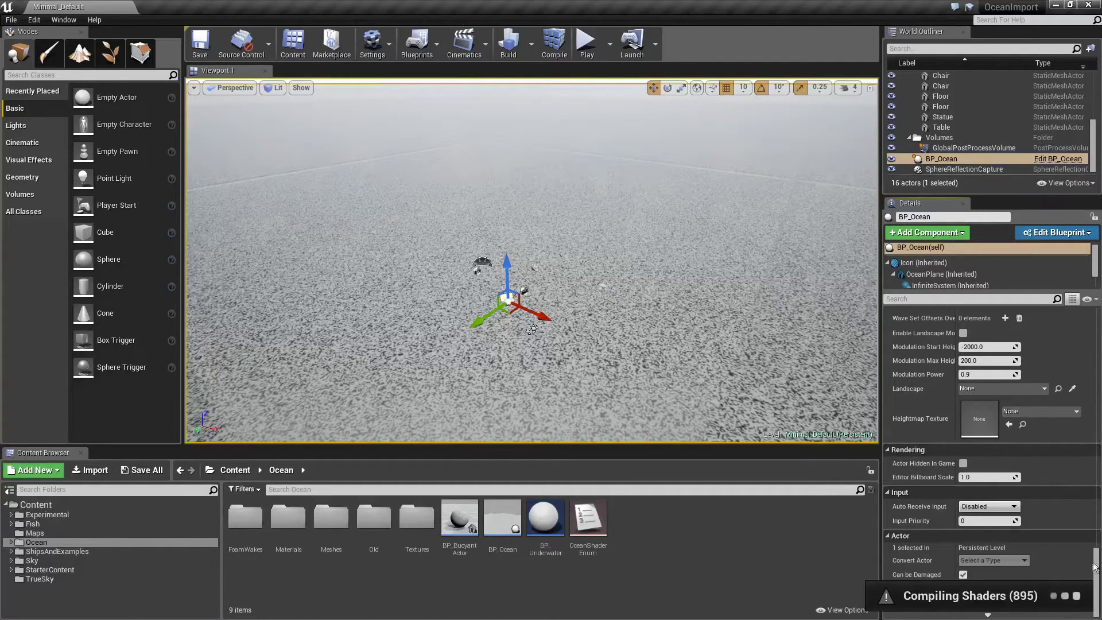
{"action": "left_click_drag", "start_coordinate": [1099, 563], "coordinate": [1092, 313]}
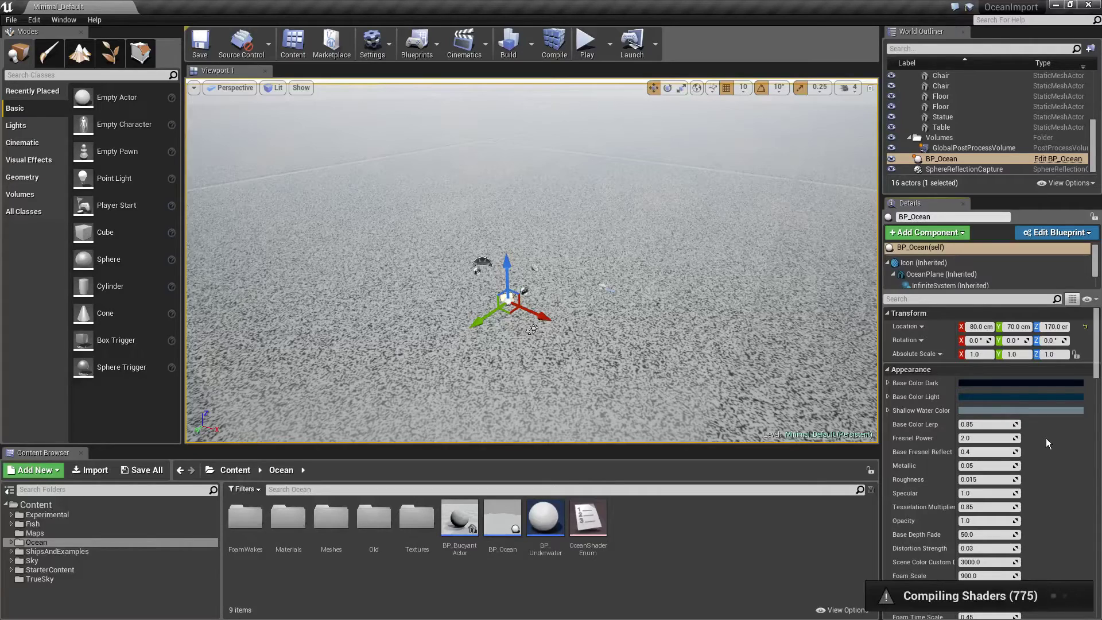
{"action": "right_click_drag", "start_coordinate": [698, 374], "coordinate": [688, 327]}
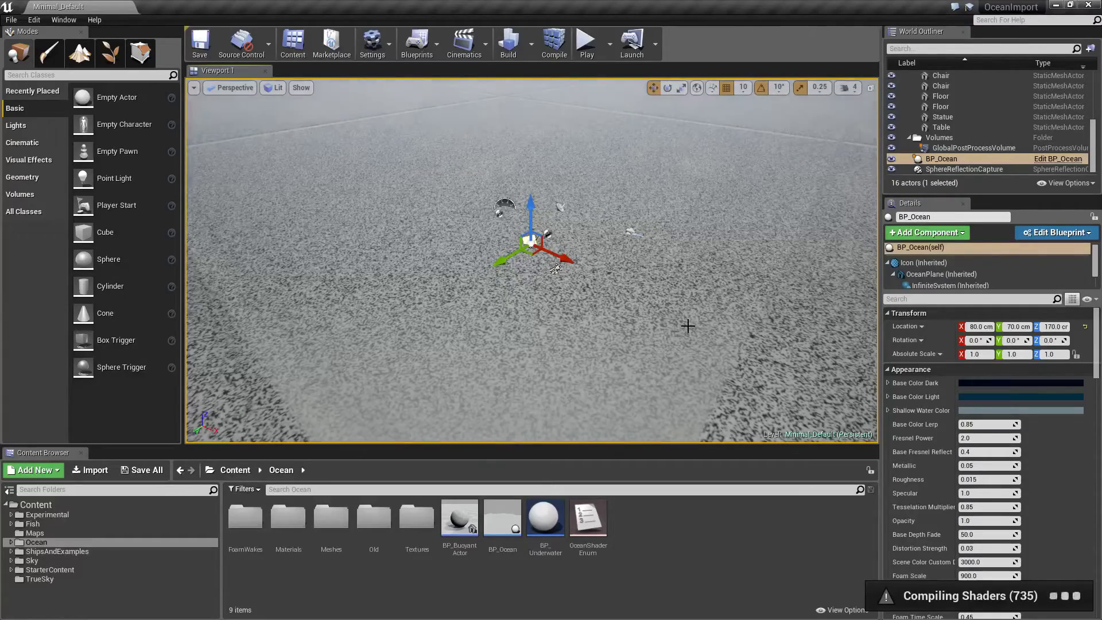
{"action": "key", "text": "Escape"}
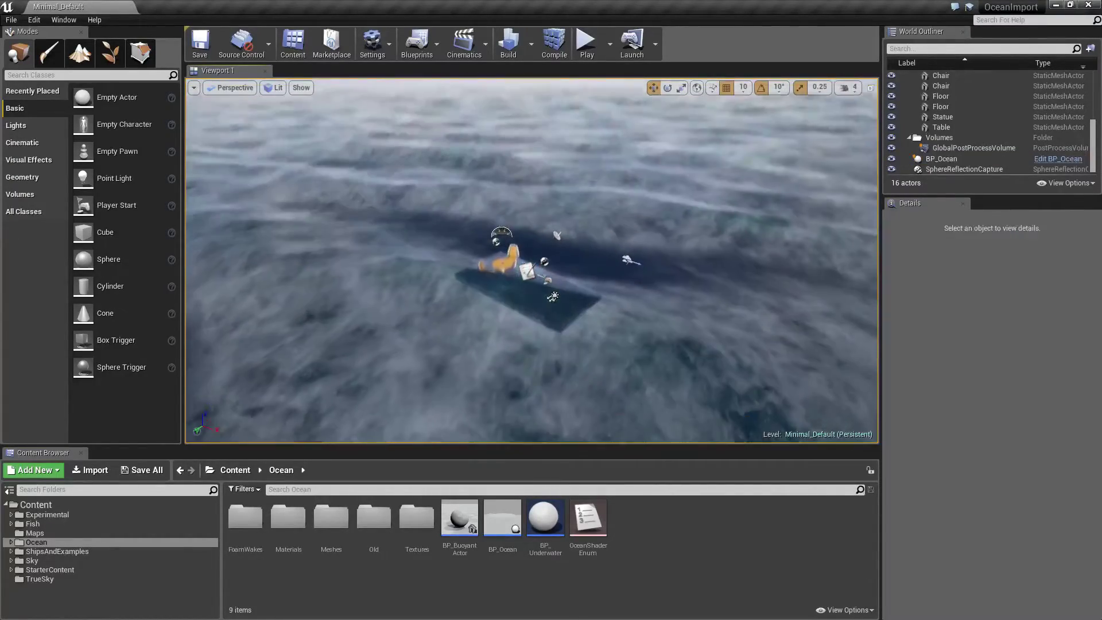
Lower BP_Ocean in stages from -30 cm to about -80 cm below the platform
{"action": "scroll", "coordinate": [376, 321], "scroll_direction": "up", "scroll_amount": 3}
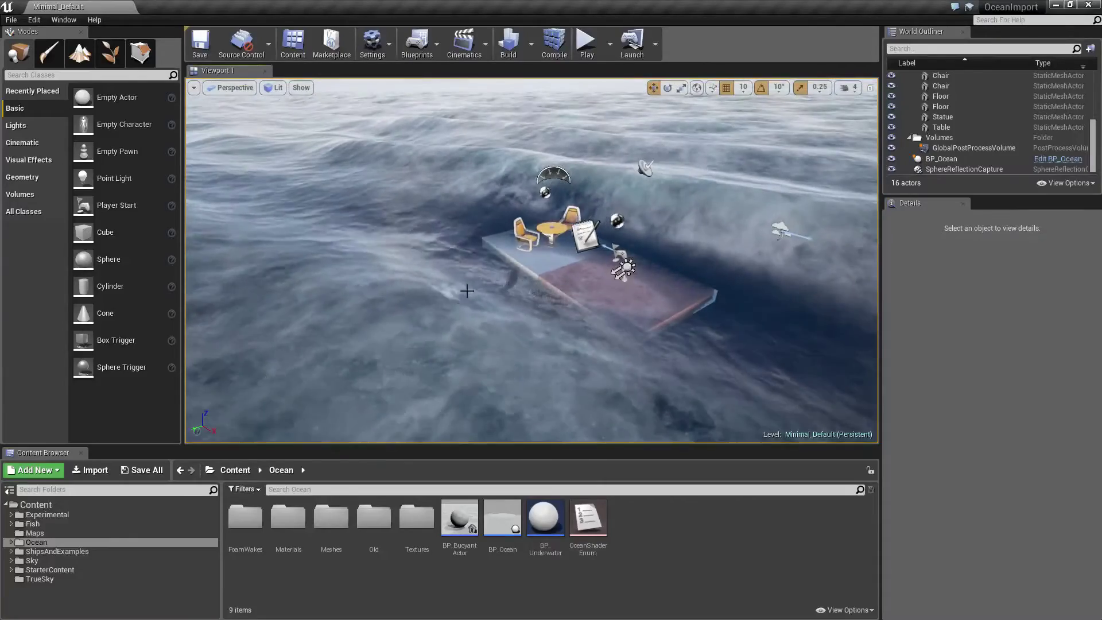
{"action": "left_click", "coordinate": [684, 243]}
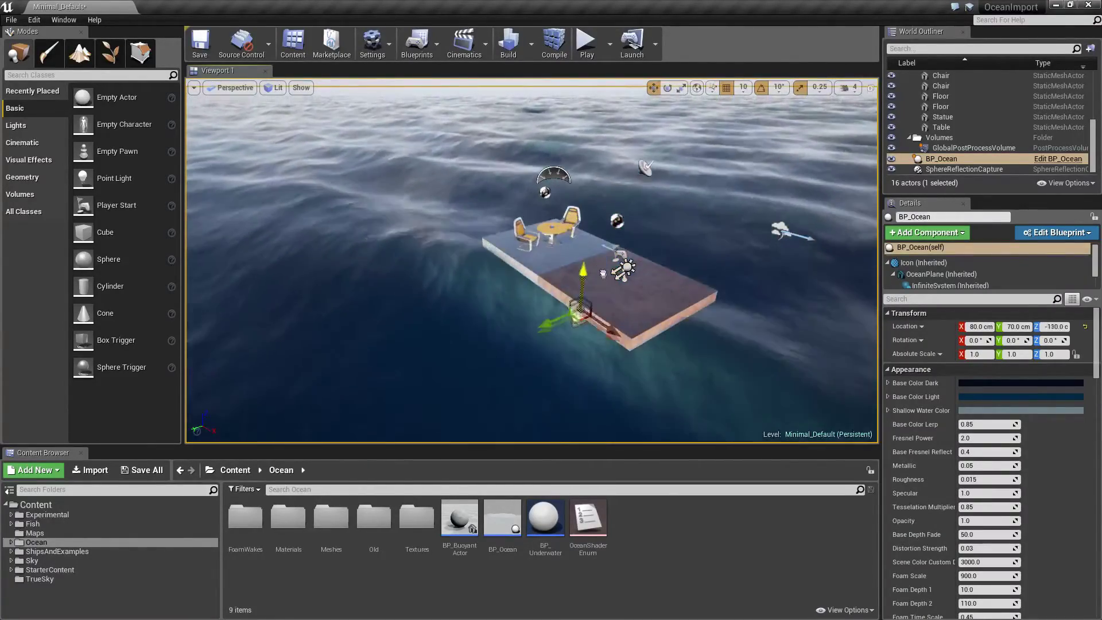
{"action": "mouse_move", "coordinate": [595, 225]}
{"action": "left_mouse_down"}
{"action": "mouse_move", "coordinate": [598, 263]}
{"action": "mouse_move", "coordinate": [622, 280]}
{"action": "left_mouse_up"}
{"action": "scroll", "coordinate": [599, 263], "scroll_direction": "down", "scroll_amount": 2}
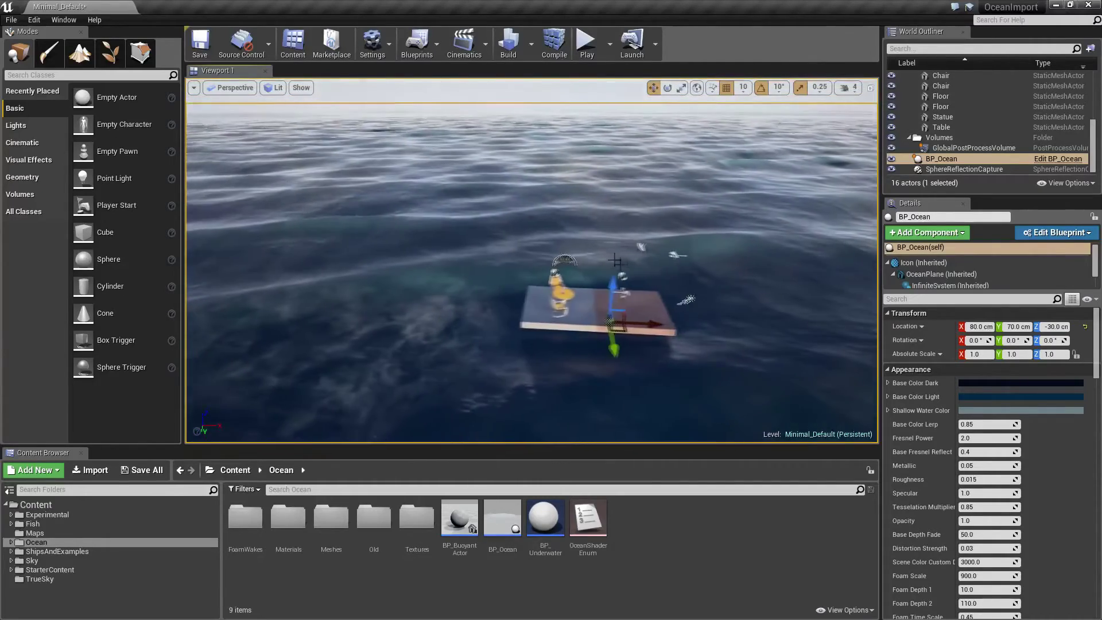
{"action": "left_click_drag", "start_coordinate": [543, 266], "coordinate": [709, 322]}
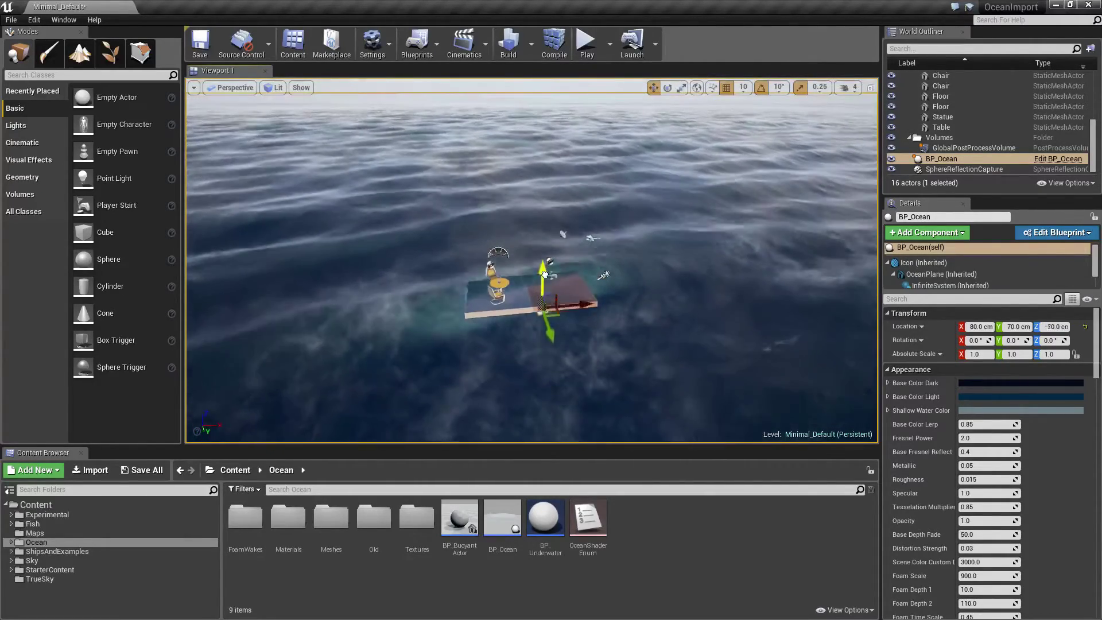
{"action": "left_click_drag", "start_coordinate": [1097, 343], "coordinate": [1096, 526]}
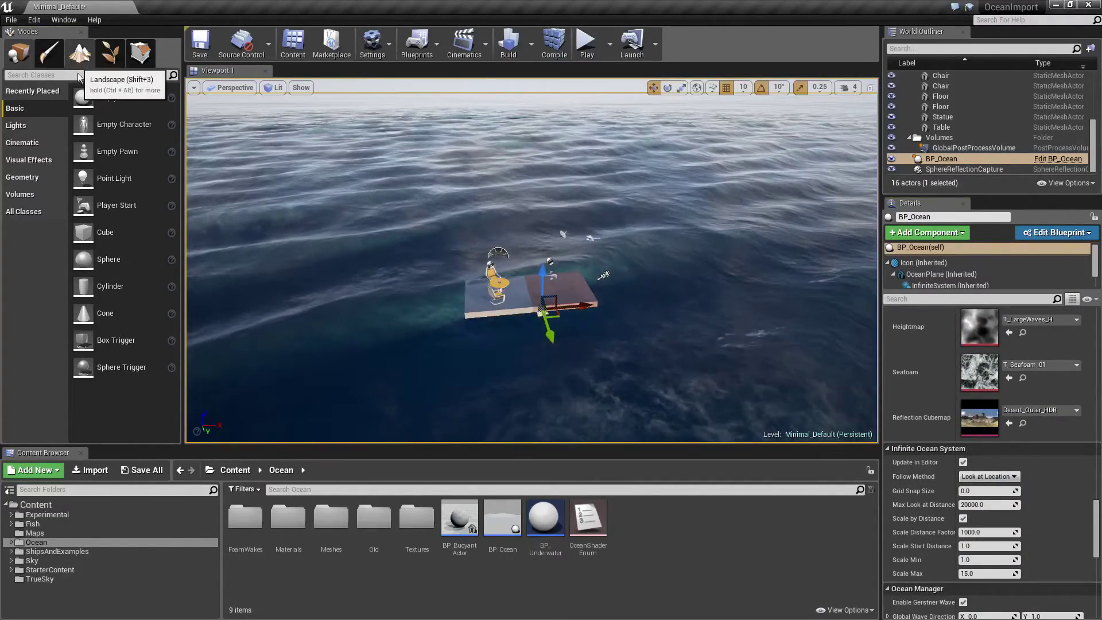
Create a new test landscape with a 7x7 Quads section size
{"action": "left_click", "coordinate": [80, 53]}
{"action": "left_click", "coordinate": [95, 265]}
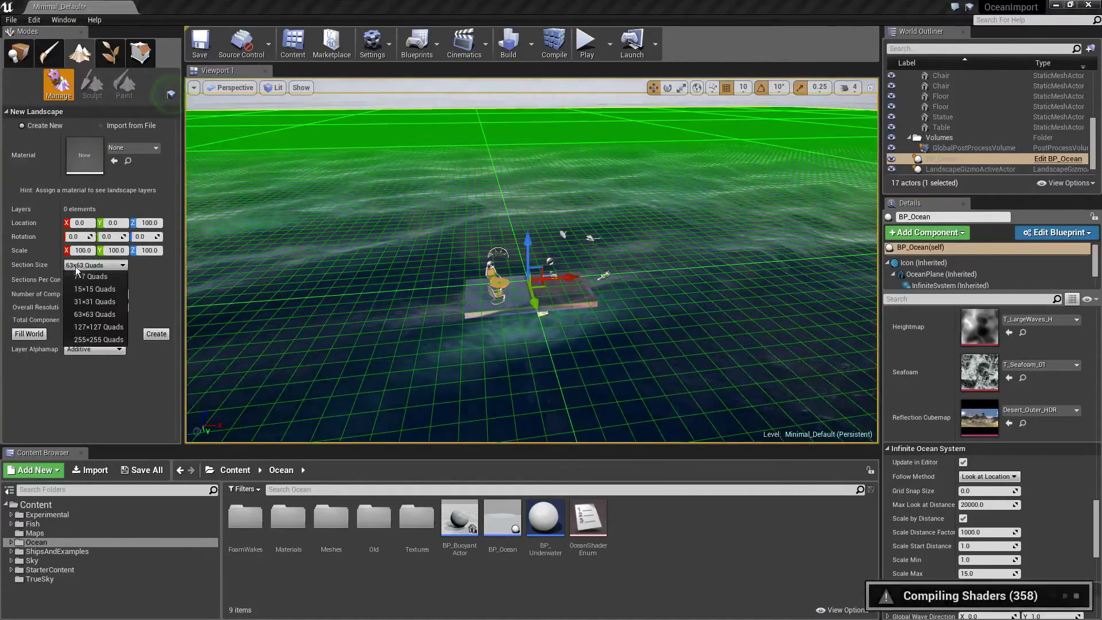
{"action": "left_click", "coordinate": [78, 275]}
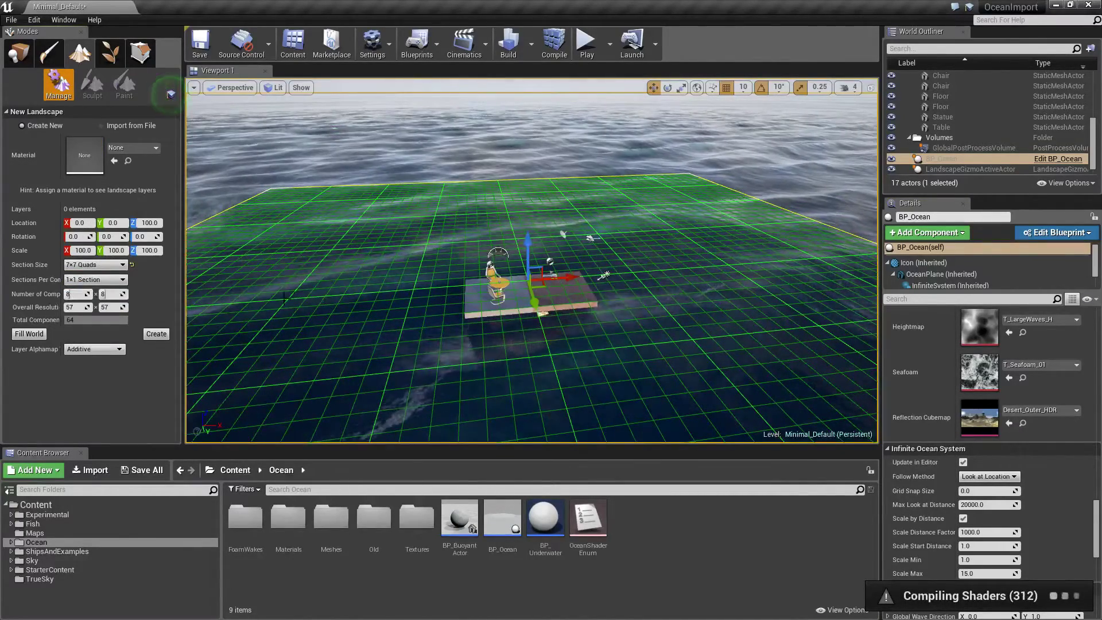
{"action": "left_click", "coordinate": [155, 335]}
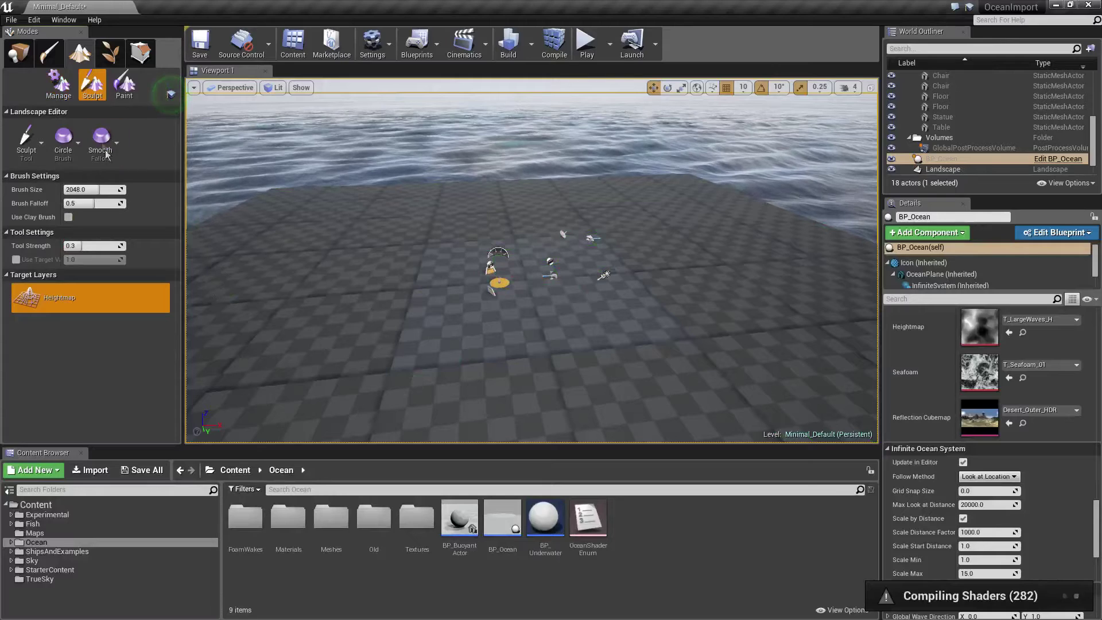
Sculpt a raised hill near the centre using plain Sculpt at brush size 896.97
{"action": "left_click", "coordinate": [59, 83]}
{"action": "left_click", "coordinate": [92, 83]}
{"action": "left_click", "coordinate": [26, 140]}
{"action": "left_click", "coordinate": [64, 201]}
{"action": "left_click", "coordinate": [26, 140]}
{"action": "left_click", "coordinate": [70, 195]}
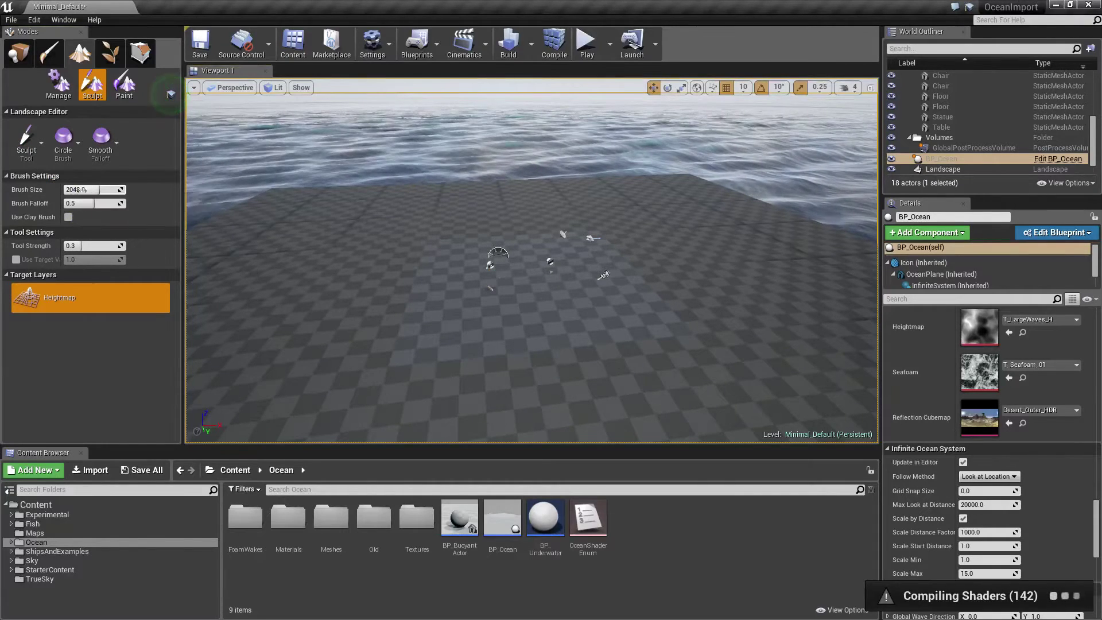
{"action": "scroll", "coordinate": [528, 231], "scroll_direction": "up", "scroll_amount": 5}
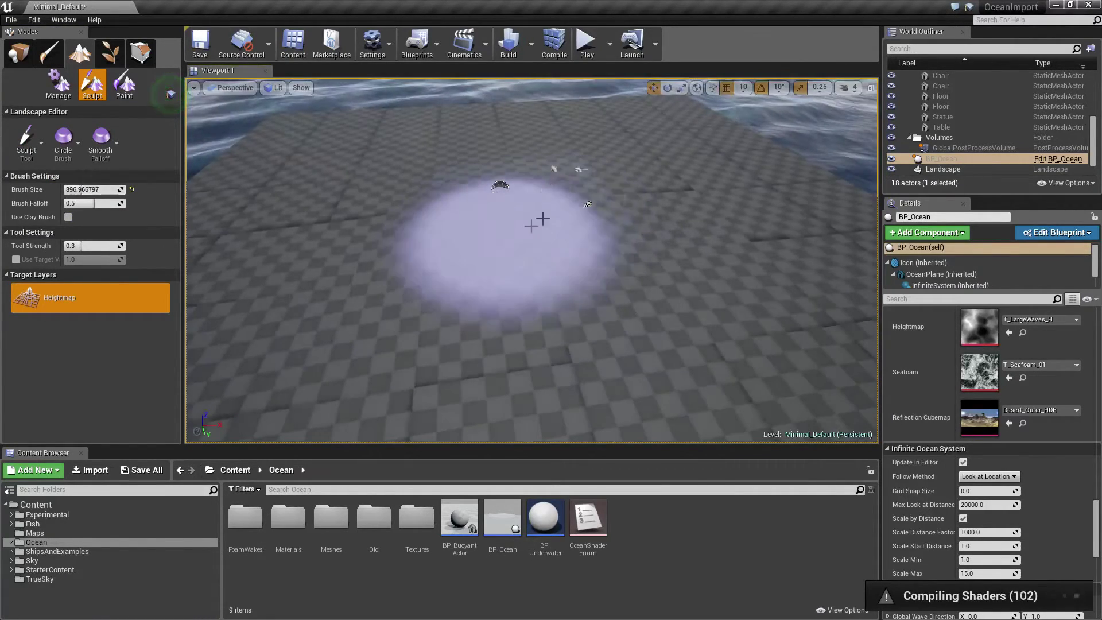
{"action": "left_click_drag", "start_coordinate": [528, 232], "coordinate": [411, 143]}
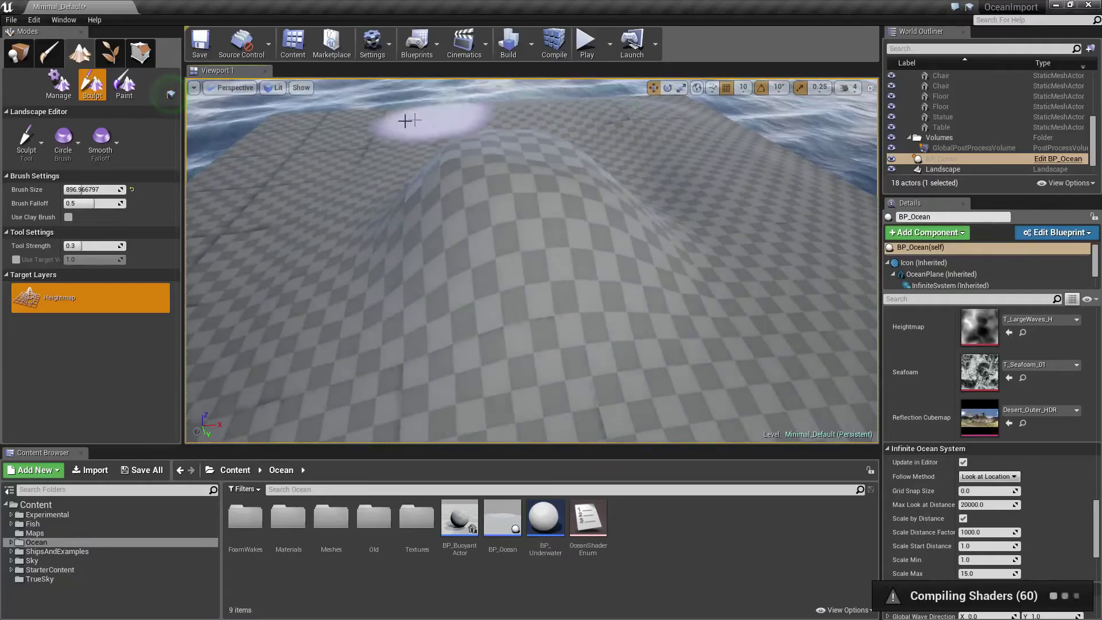
{"action": "right_click_drag", "start_coordinate": [412, 143], "coordinate": [409, 212]}
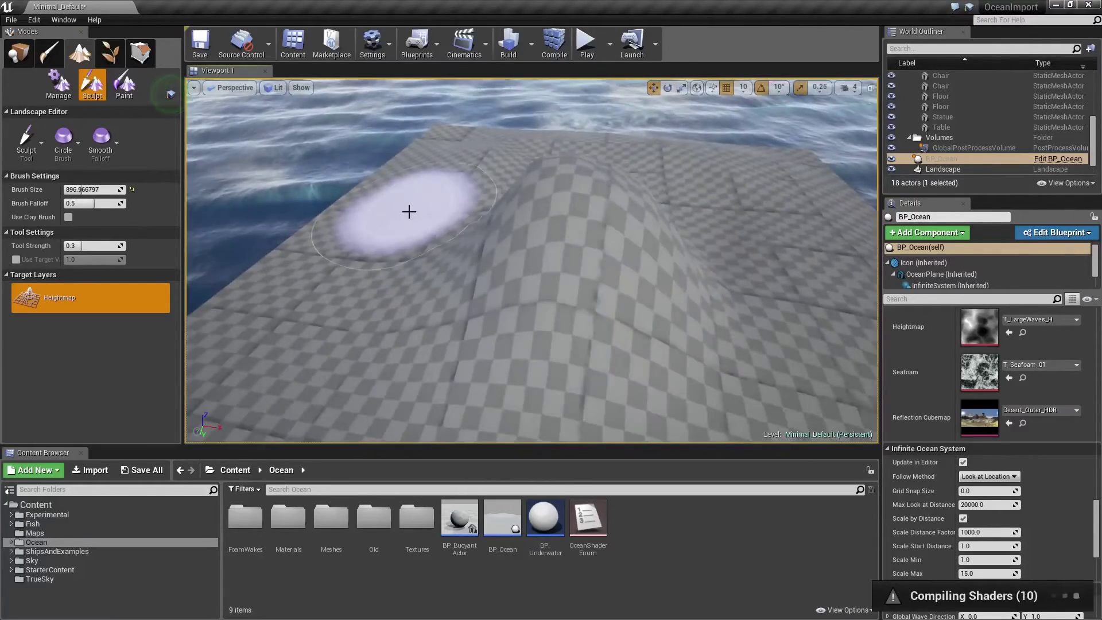
In Place mode, set BP_Ocean's Landscape property to the sculpted Landscape
{"action": "left_click", "coordinate": [19, 53]}
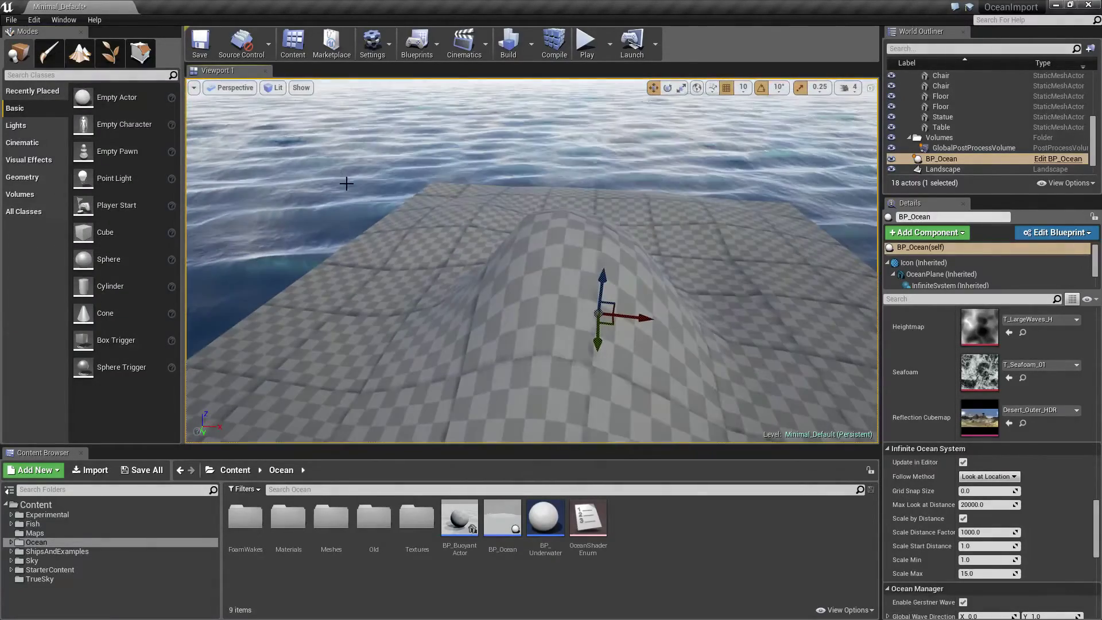
{"action": "scroll", "coordinate": [1008, 446], "scroll_direction": "down", "scroll_amount": 5}
{"action": "scroll", "coordinate": [1008, 446], "scroll_direction": "down", "scroll_amount": 5}
{"action": "scroll", "coordinate": [992, 456], "scroll_direction": "down", "scroll_amount": 5}
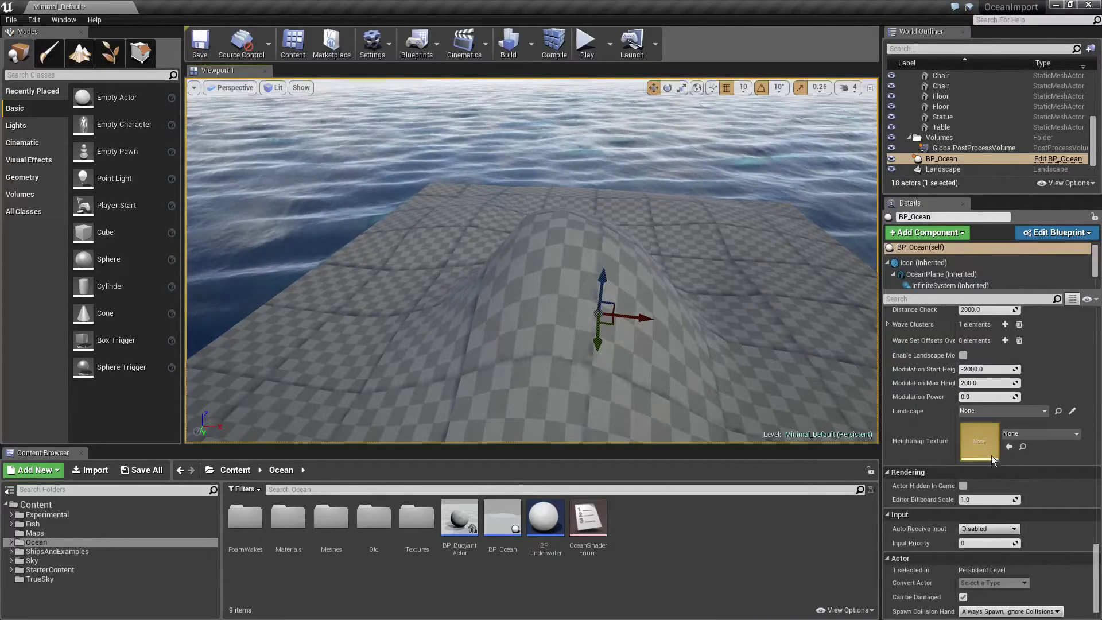
{"action": "left_click", "coordinate": [993, 414]}
{"action": "left_click", "coordinate": [957, 277]}
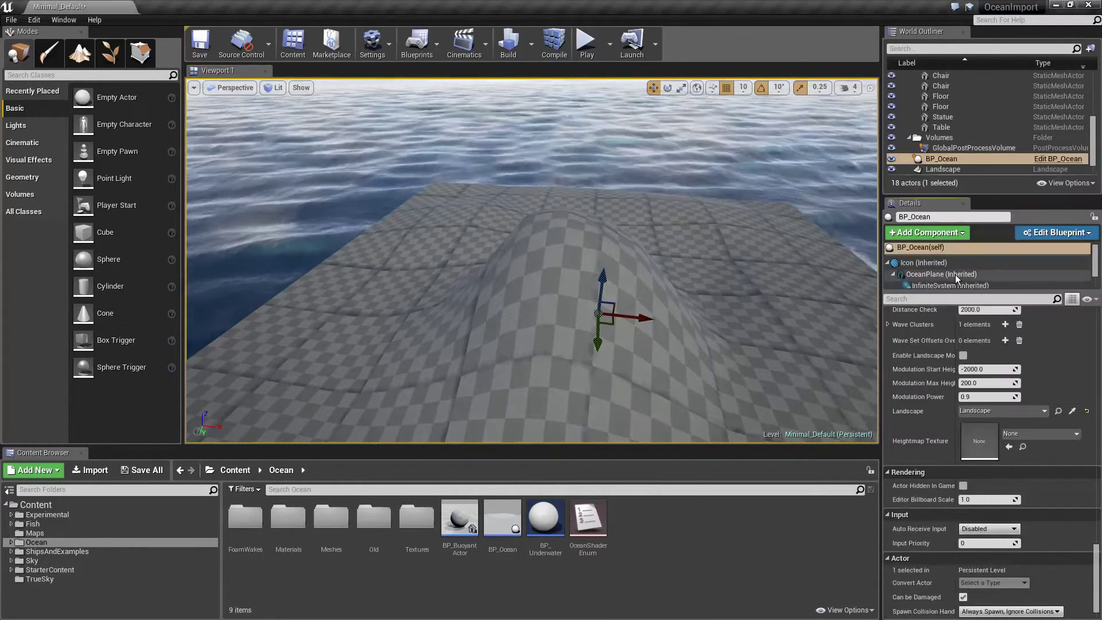
Raise the ocean plane above the flat landscape so water surrounds the hill
{"action": "mouse_move", "coordinate": [777, 282]}
{"action": "right_mouse_down"}
{"action": "mouse_move", "coordinate": [698, 235]}
{"action": "mouse_move", "coordinate": [700, 264]}
{"action": "right_mouse_up"}
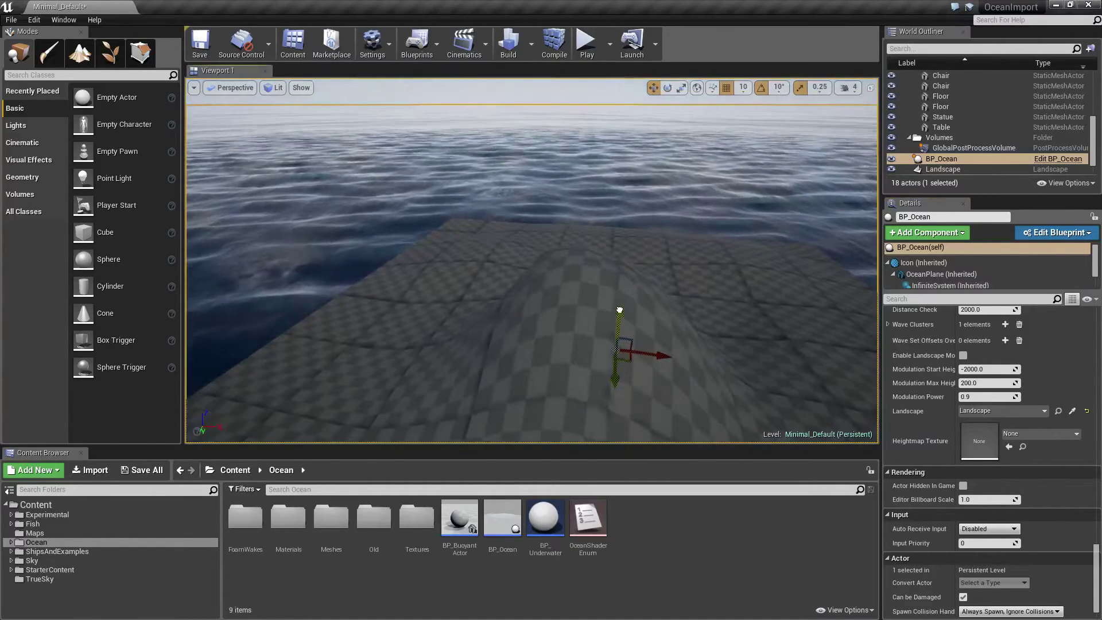
{"action": "left_click_drag", "start_coordinate": [621, 310], "coordinate": [621, 253]}
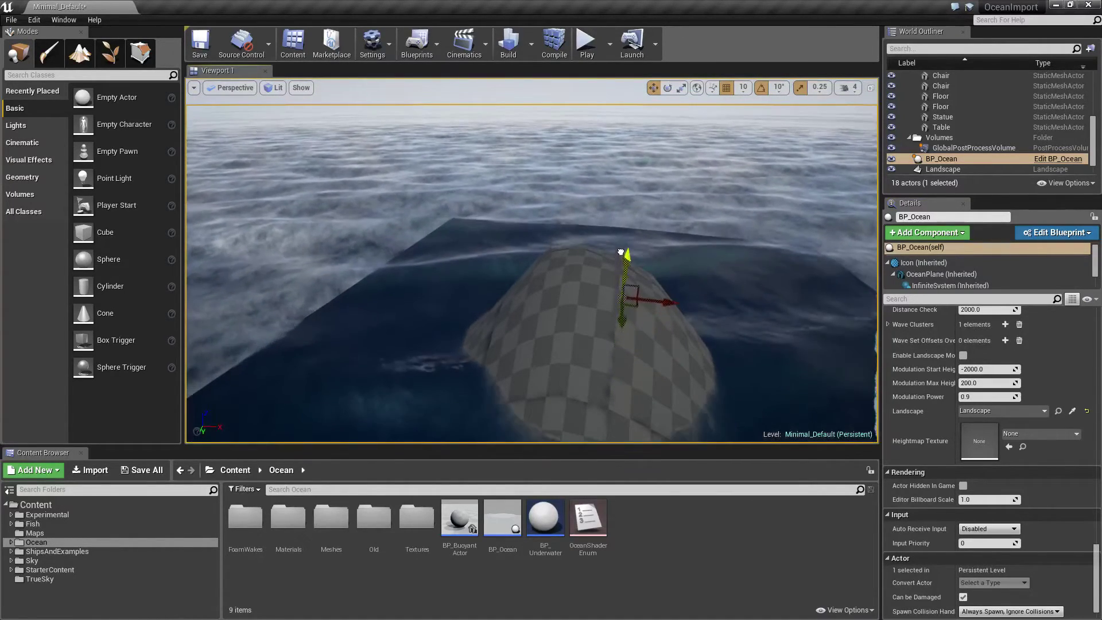
{"action": "mouse_move", "coordinate": [620, 253]}
{"action": "right_mouse_down"}
{"action": "mouse_move", "coordinate": [672, 255]}
{"action": "mouse_move", "coordinate": [726, 289]}
{"action": "right_mouse_up"}
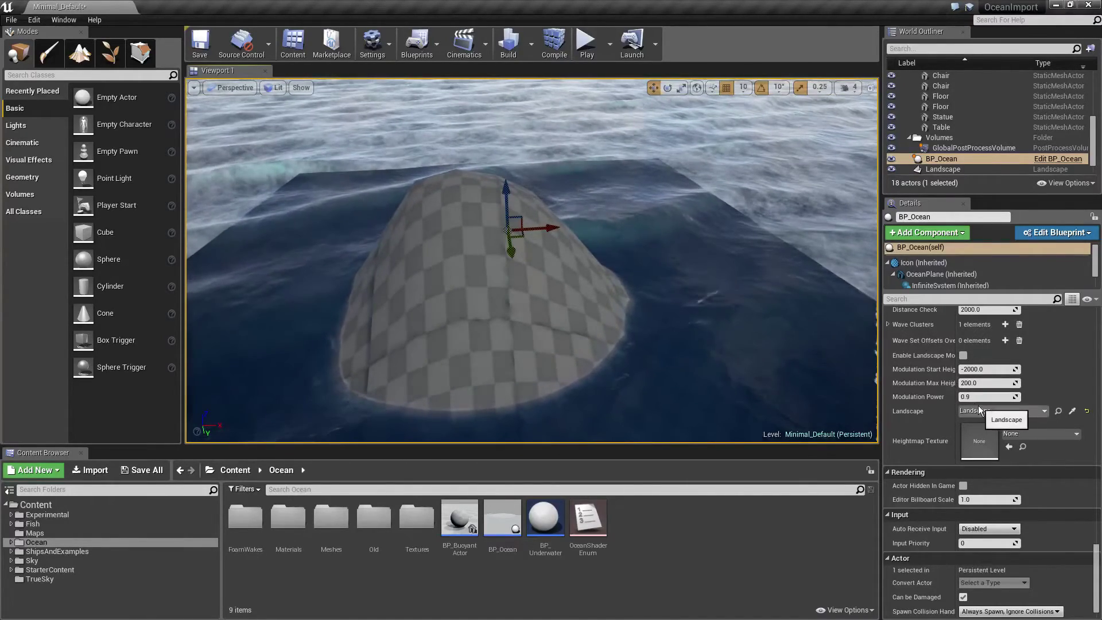
{"action": "scroll", "coordinate": [979, 405], "scroll_direction": "up", "scroll_amount": 2}
{"action": "scroll", "coordinate": [979, 405], "scroll_direction": "up", "scroll_amount": 2}
{"action": "scroll", "coordinate": [978, 405], "scroll_direction": "up", "scroll_amount": 2}
{"action": "scroll", "coordinate": [979, 405], "scroll_direction": "down", "scroll_amount": 2}
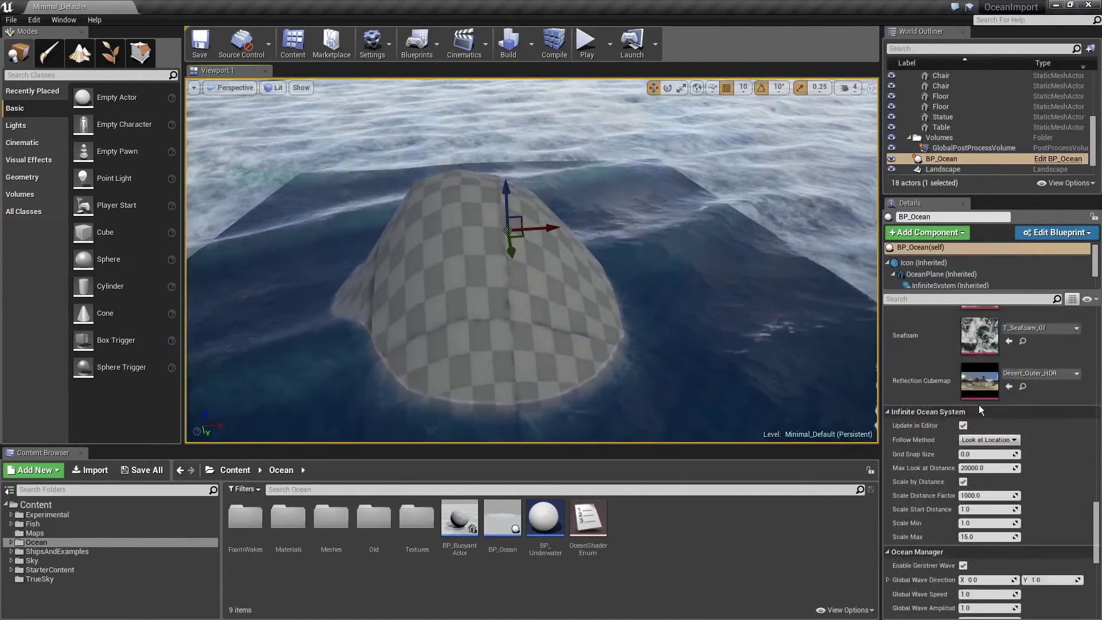
{"action": "scroll", "coordinate": [981, 401], "scroll_direction": "down", "scroll_amount": 2}
{"action": "scroll", "coordinate": [982, 401], "scroll_direction": "down", "scroll_amount": 2}
{"action": "scroll", "coordinate": [982, 401], "scroll_direction": "down", "scroll_amount": 2}
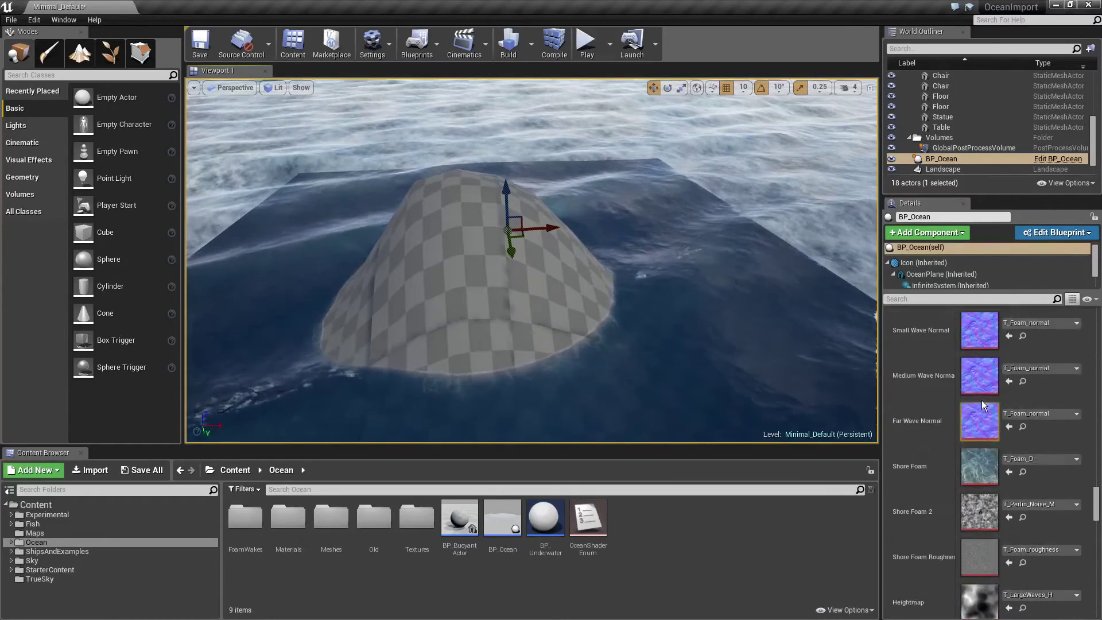
{"action": "scroll", "coordinate": [982, 400], "scroll_direction": "up", "scroll_amount": 2}
{"action": "scroll", "coordinate": [982, 401], "scroll_direction": "up", "scroll_amount": 4}
{"action": "scroll", "coordinate": [983, 397], "scroll_direction": "up", "scroll_amount": 5}
{"action": "scroll", "coordinate": [983, 396], "scroll_direction": "up", "scroll_amount": 3}
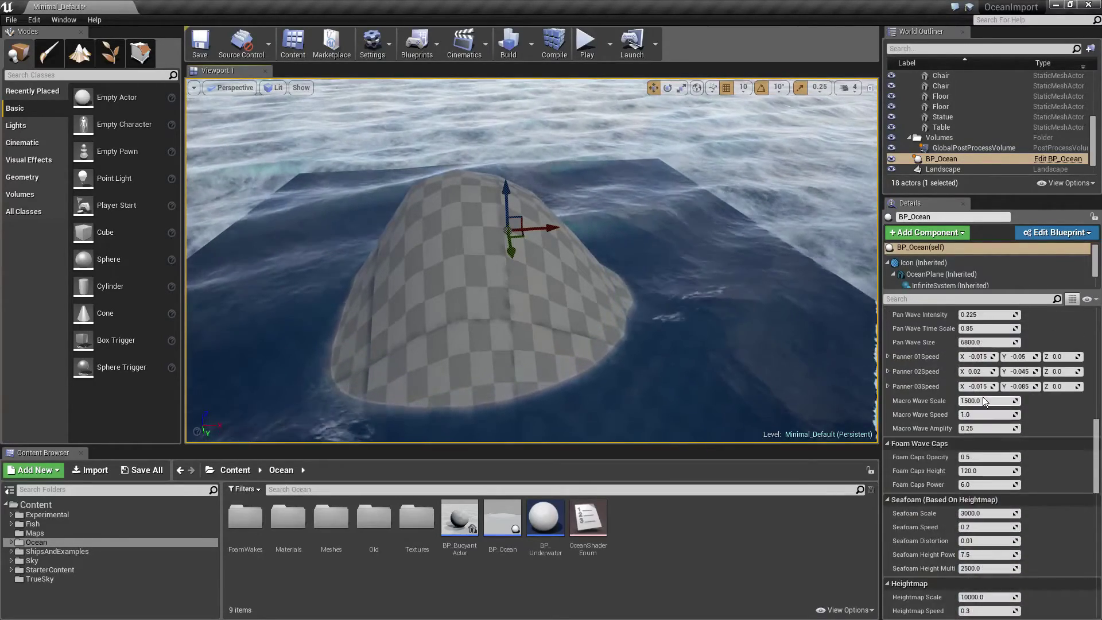
{"action": "scroll", "coordinate": [983, 397], "scroll_direction": "up", "scroll_amount": 3}
{"action": "scroll", "coordinate": [983, 398], "scroll_direction": "up", "scroll_amount": 3}
{"action": "scroll", "coordinate": [983, 397], "scroll_direction": "up", "scroll_amount": 2}
{"action": "scroll", "coordinate": [983, 398], "scroll_direction": "up", "scroll_amount": 3}
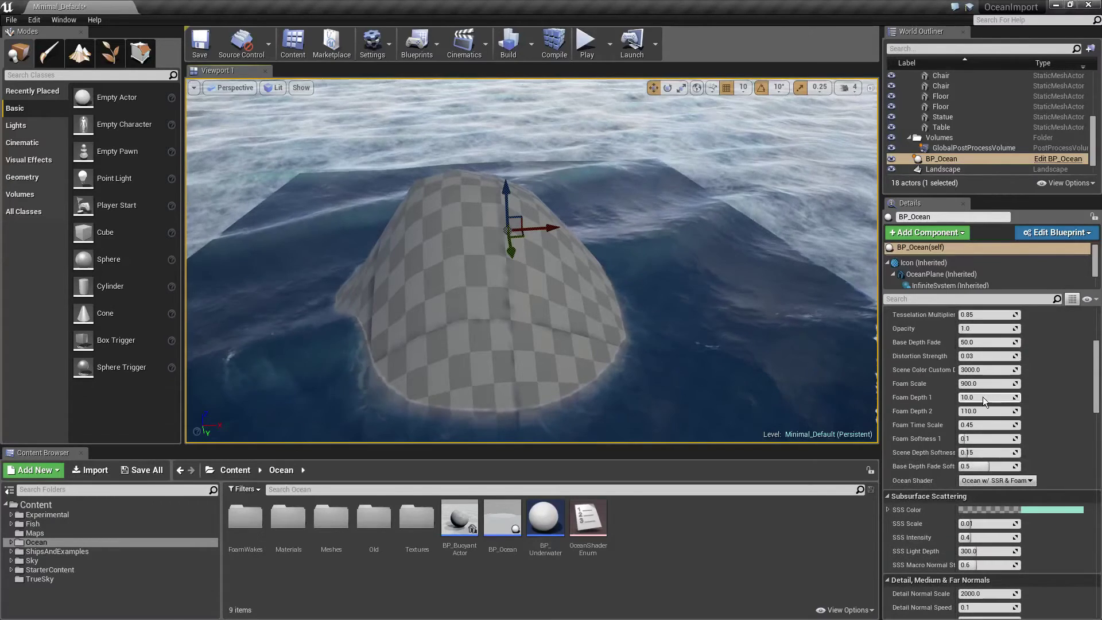
{"action": "left_click", "coordinate": [999, 481]}
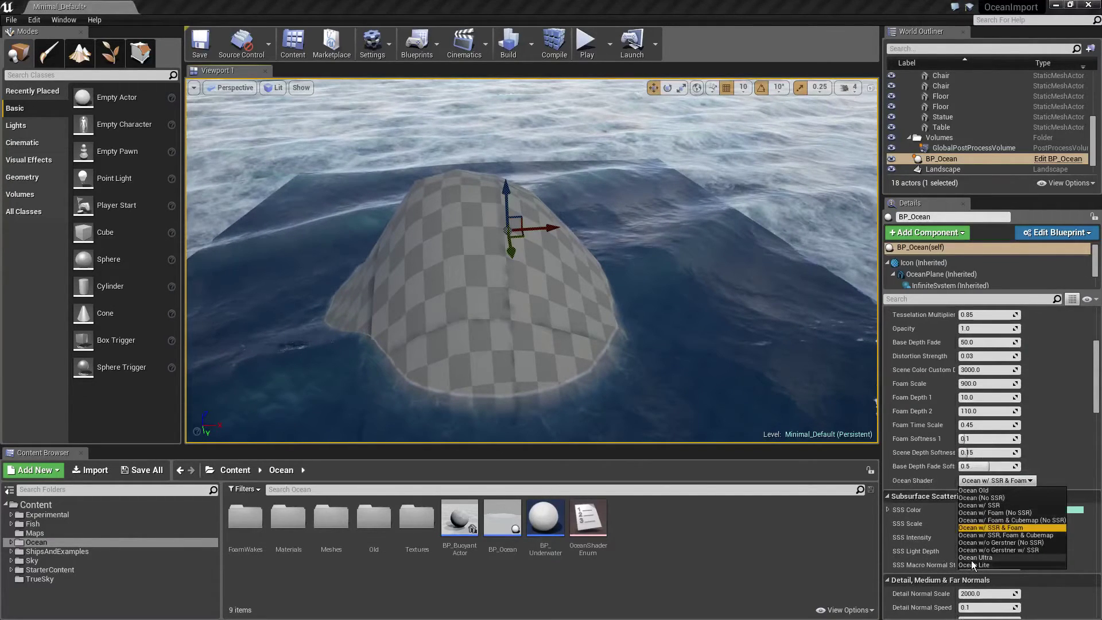
Choose Ocean Ultra as BP_Ocean's shader and drag the water down to reveal foamy pools
{"action": "left_click", "coordinate": [972, 558]}
{"action": "right_click_drag", "start_coordinate": [696, 363], "coordinate": [696, 362]}
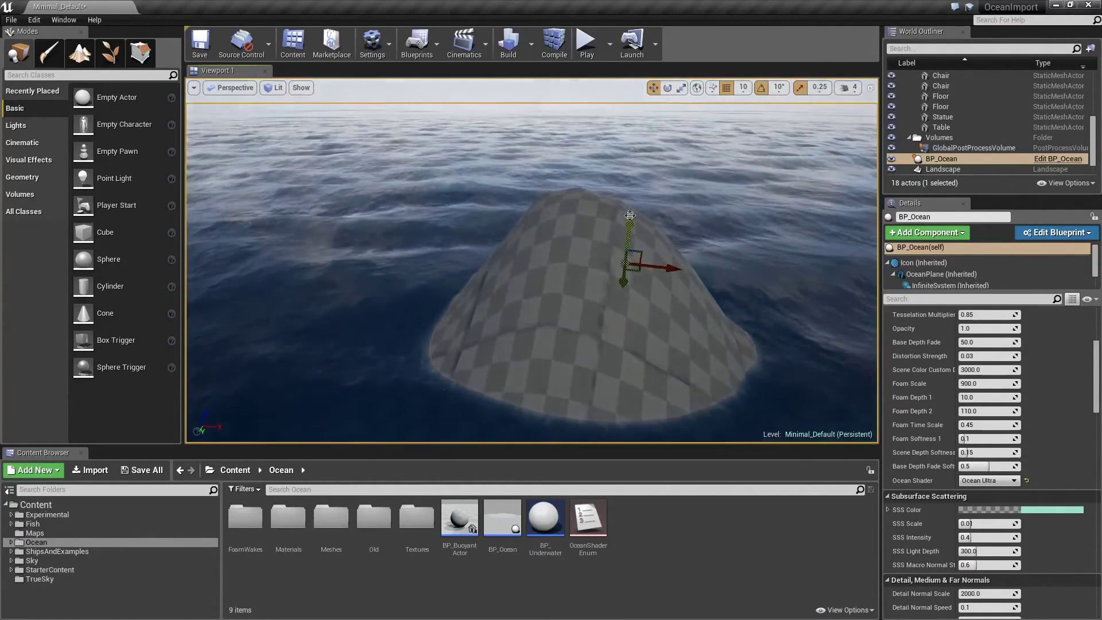
{"action": "left_click_drag", "start_coordinate": [627, 224], "coordinate": [624, 259]}
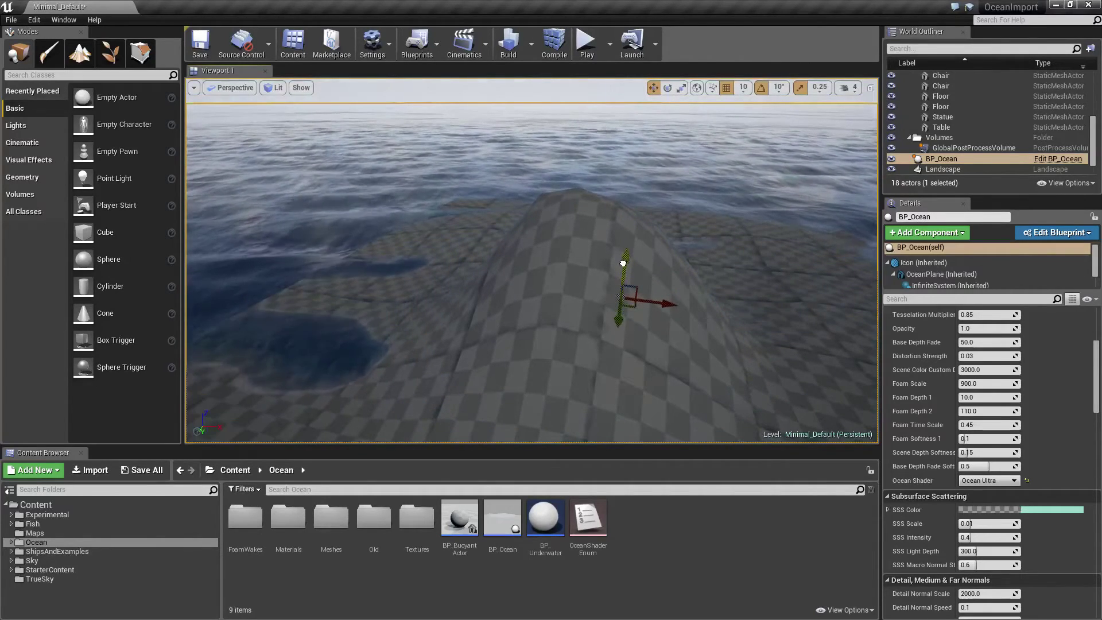
{"action": "mouse_move", "coordinate": [623, 264]}
{"action": "right_mouse_down"}
{"action": "mouse_move", "coordinate": [565, 286]}
{"action": "mouse_move", "coordinate": [548, 251]}
{"action": "mouse_move", "coordinate": [618, 249]}
{"action": "right_mouse_up"}
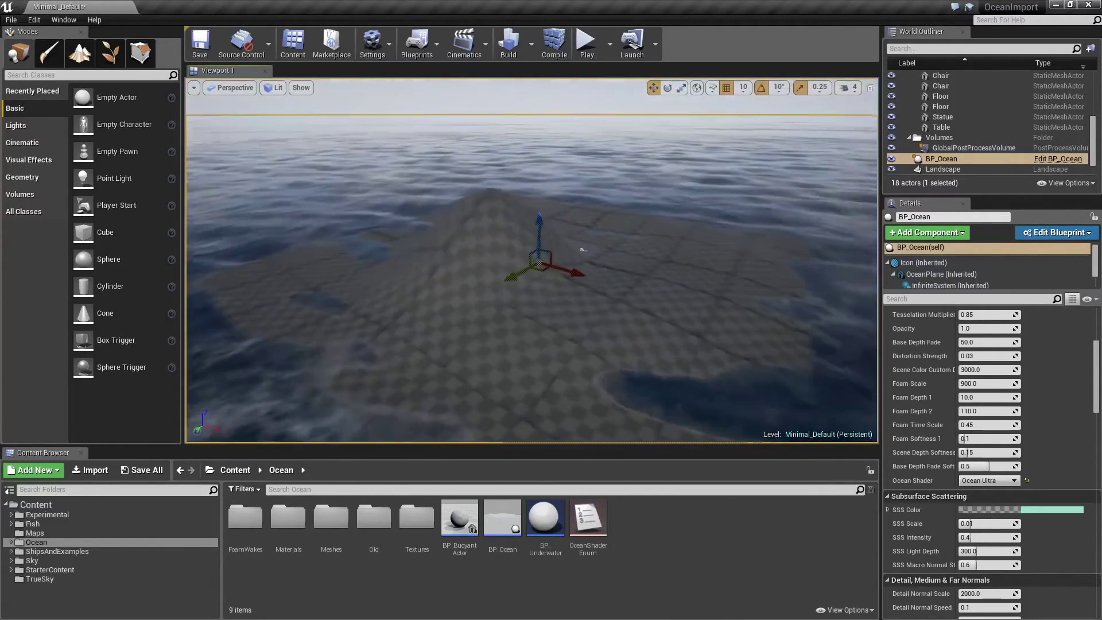
Delete the checkered Landscape, confirming the reference warning, then reselect BP_Ocean
{"action": "right_click_drag", "start_coordinate": [618, 248], "coordinate": [555, 244]}
{"action": "left_click", "coordinate": [554, 244]}
{"action": "key", "text": "Delete"}
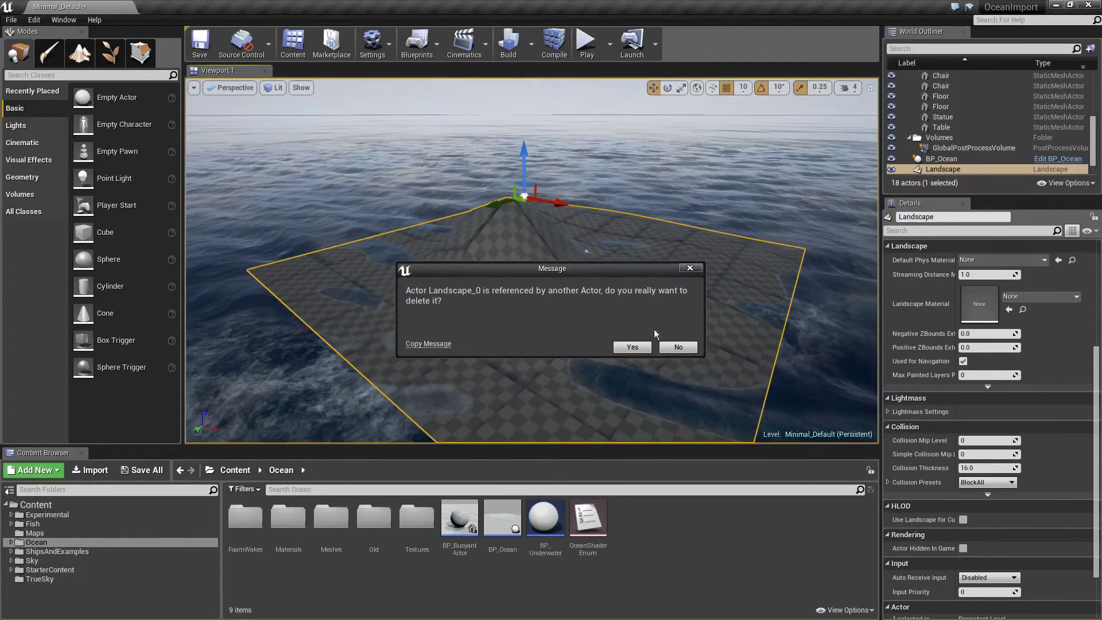
{"action": "left_click", "coordinate": [679, 347]}
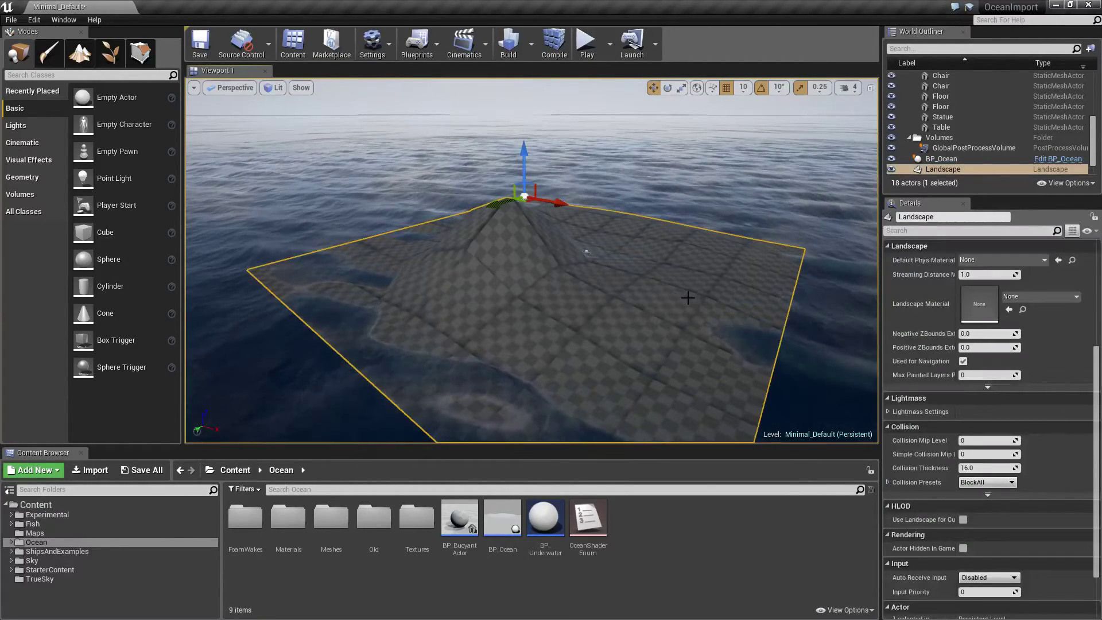
{"action": "key", "text": "Delete"}
{"action": "left_click", "coordinate": [622, 348]}
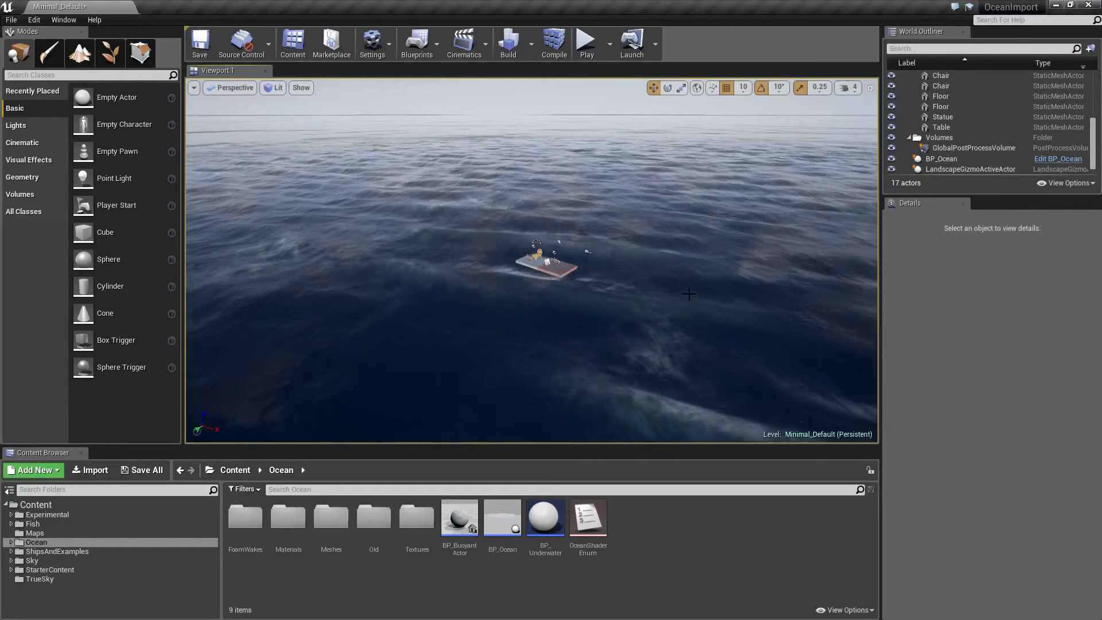
{"action": "left_click", "coordinate": [666, 289]}
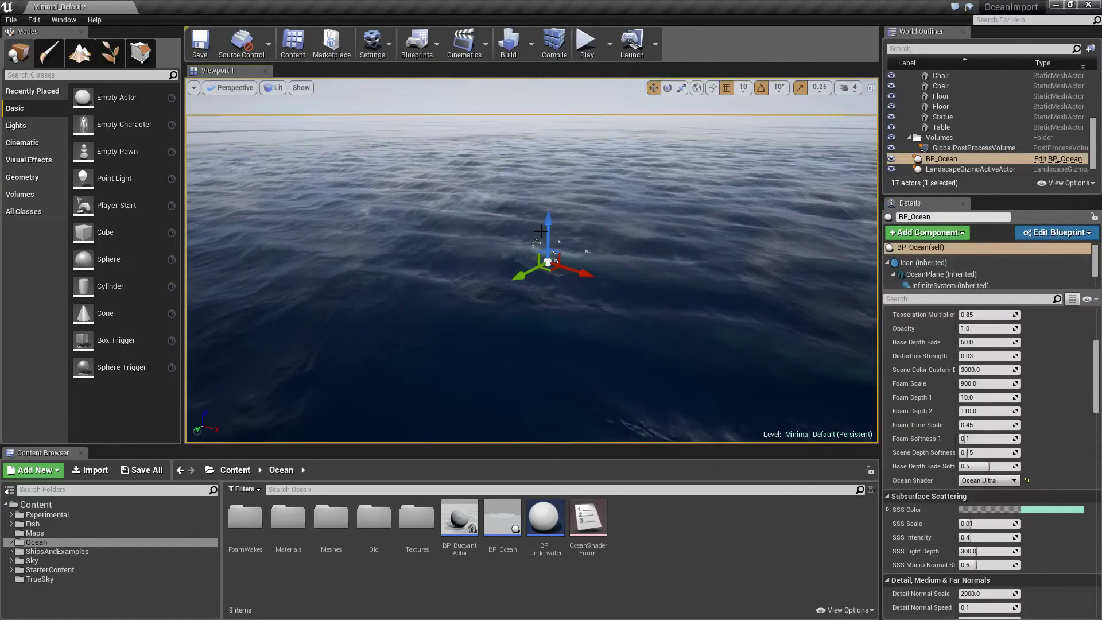
{"action": "right_click_drag", "start_coordinate": [666, 289], "coordinate": [552, 230]}
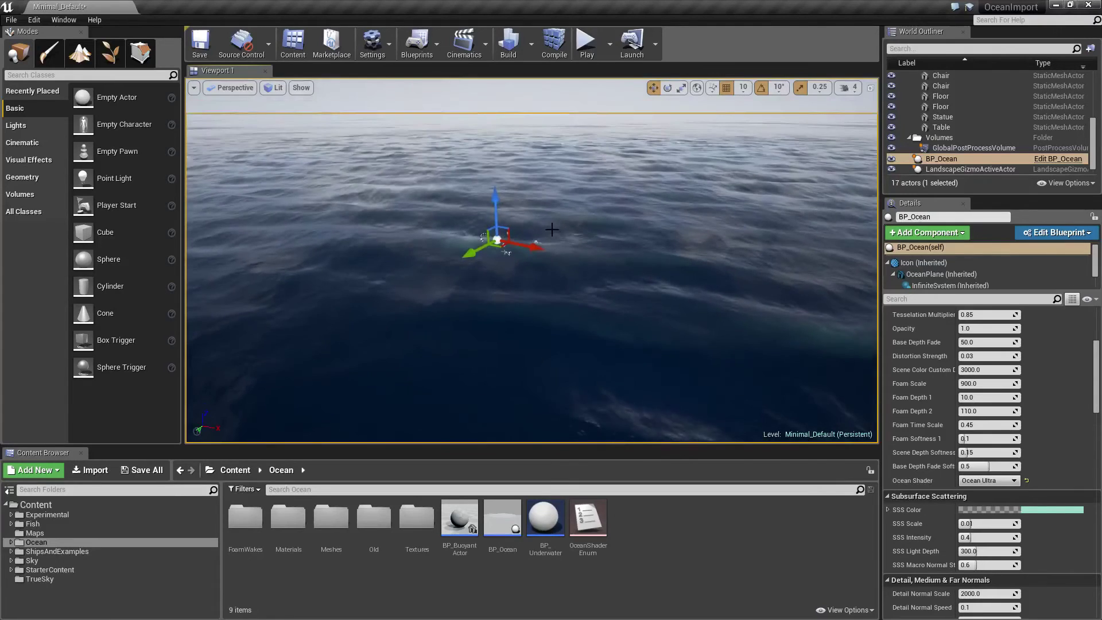